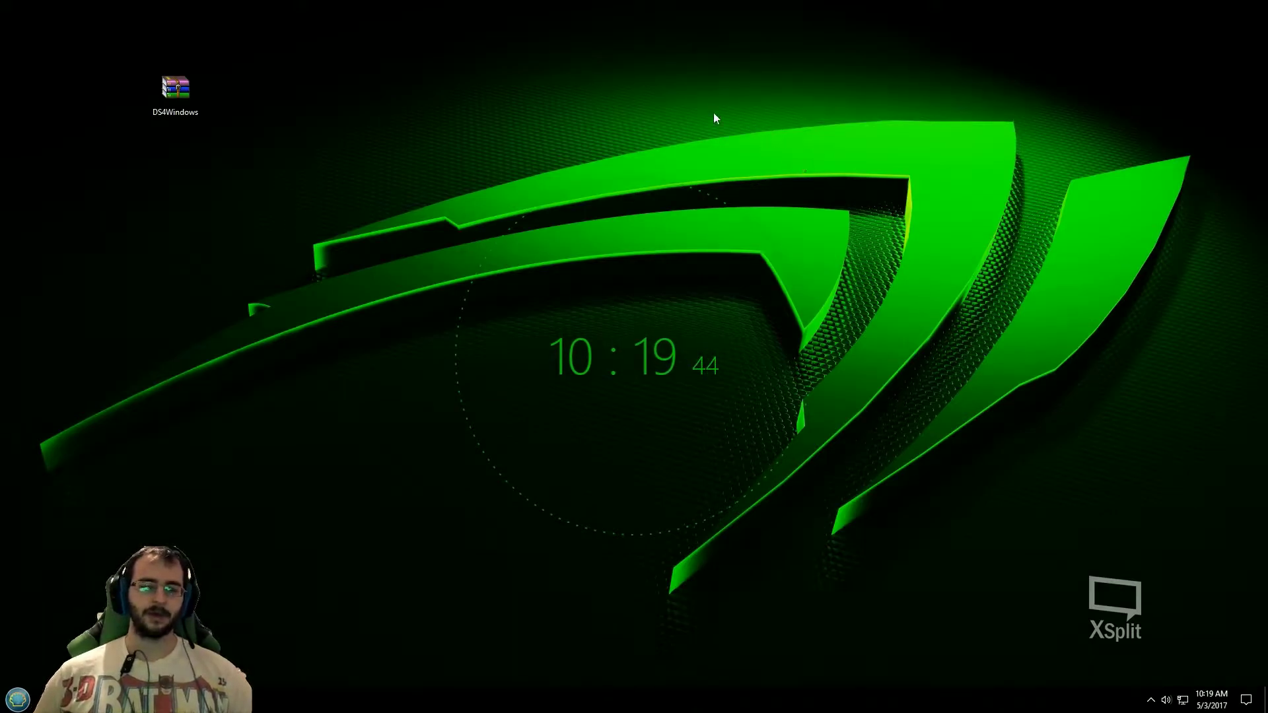
- Scan the DS4Windows archive on the desktop for viruses, then close the scan report and clear its notification
{"action": "left_click", "coordinate": [179, 113]}
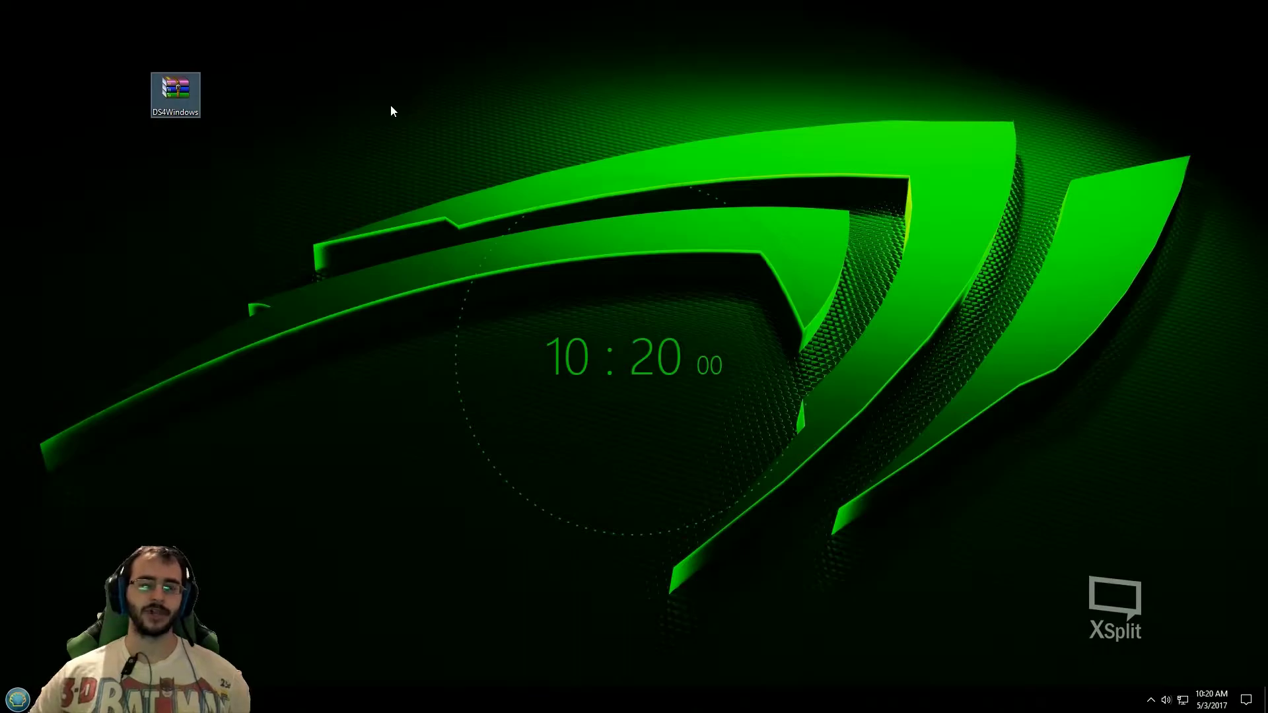
{"action": "left_click", "coordinate": [414, 99]}
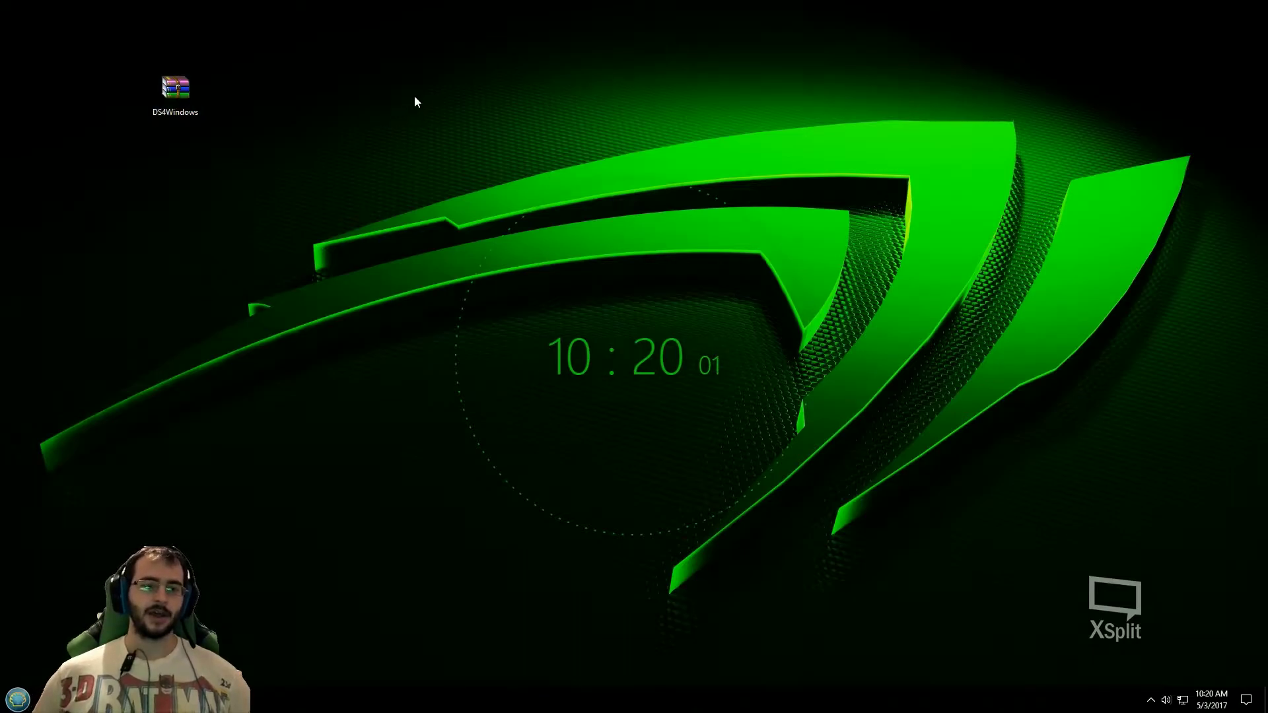
{"action": "right_click", "coordinate": [191, 100]}
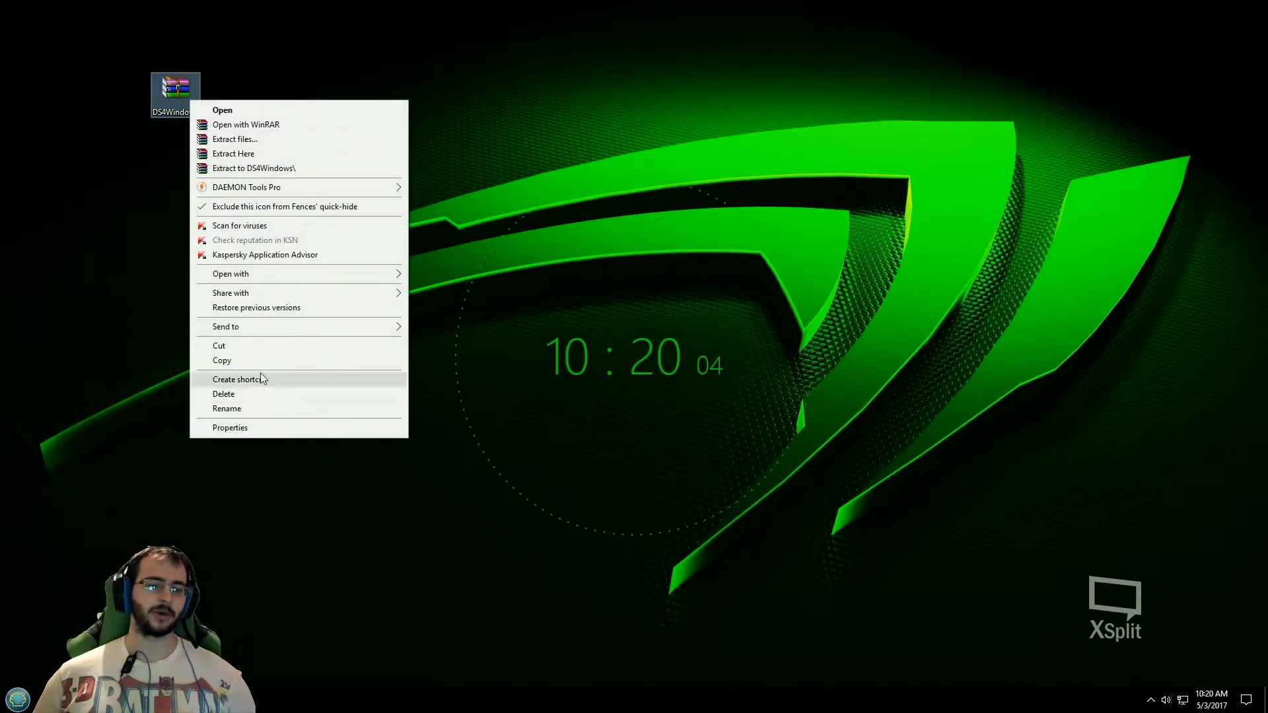
{"action": "left_click", "coordinate": [277, 225]}
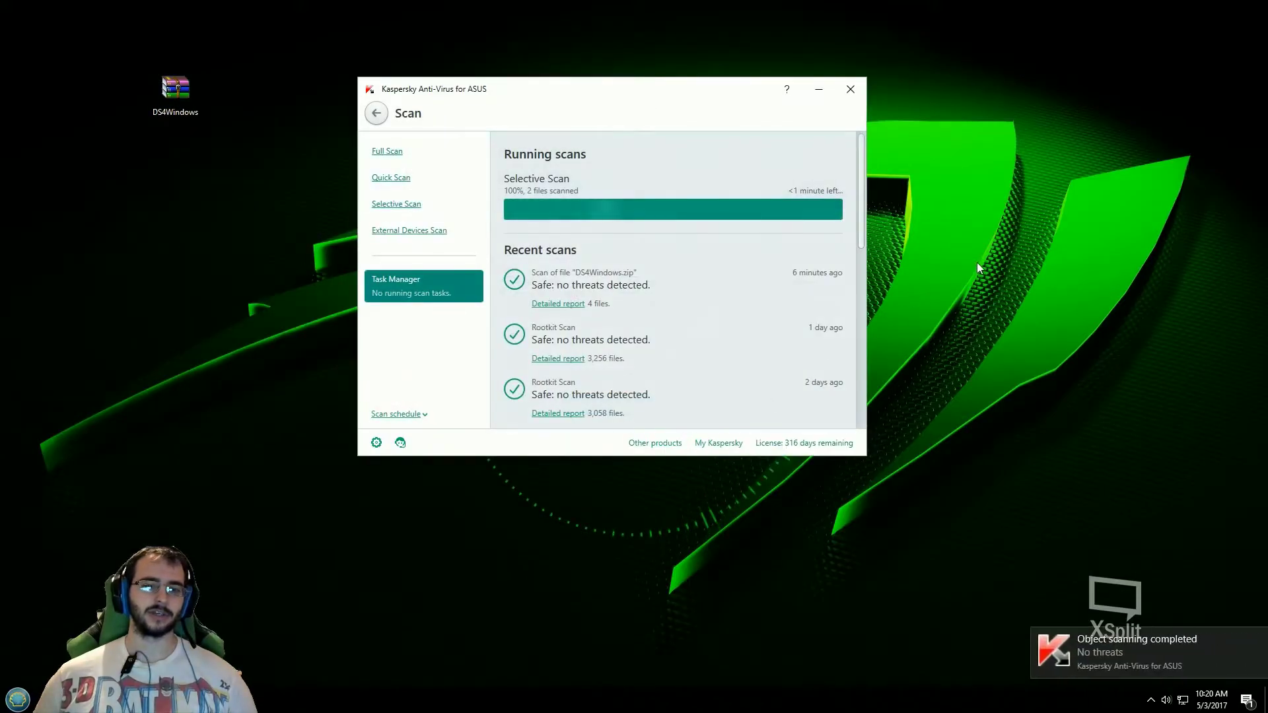
{"action": "left_click", "coordinate": [850, 91]}
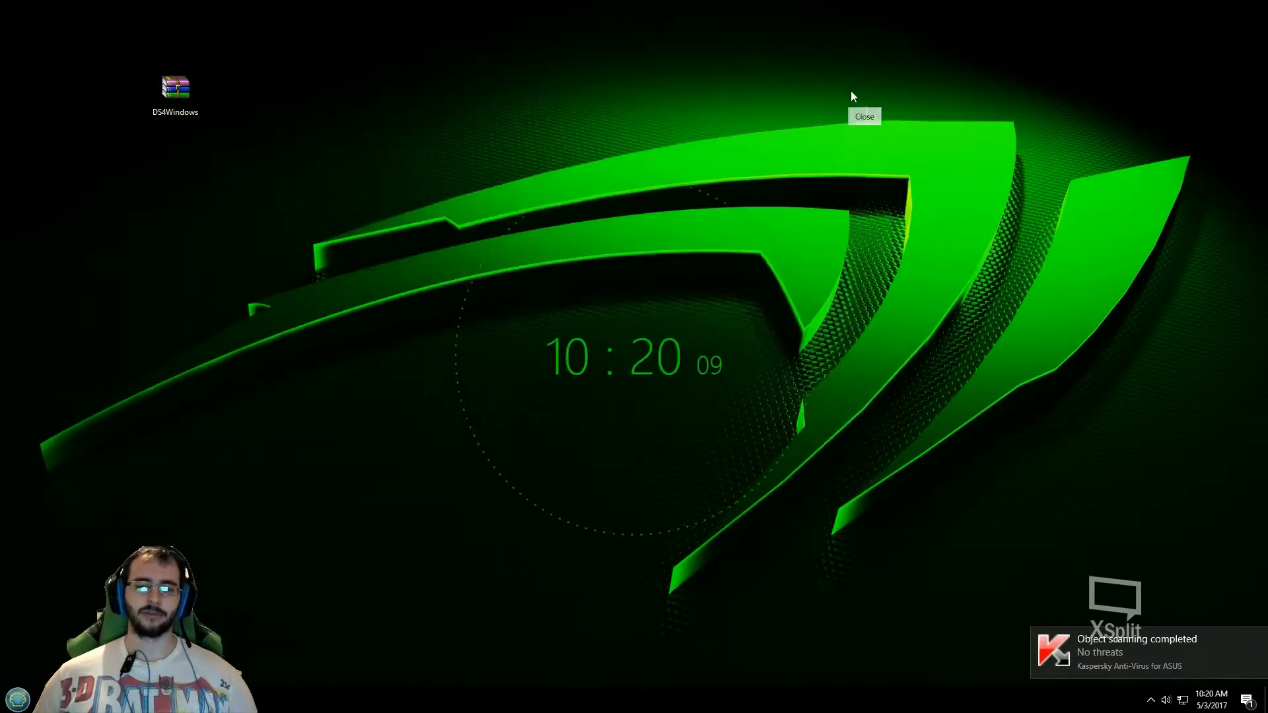
{"action": "left_click", "coordinate": [1246, 700]}
{"action": "left_click", "coordinate": [1254, 73]}
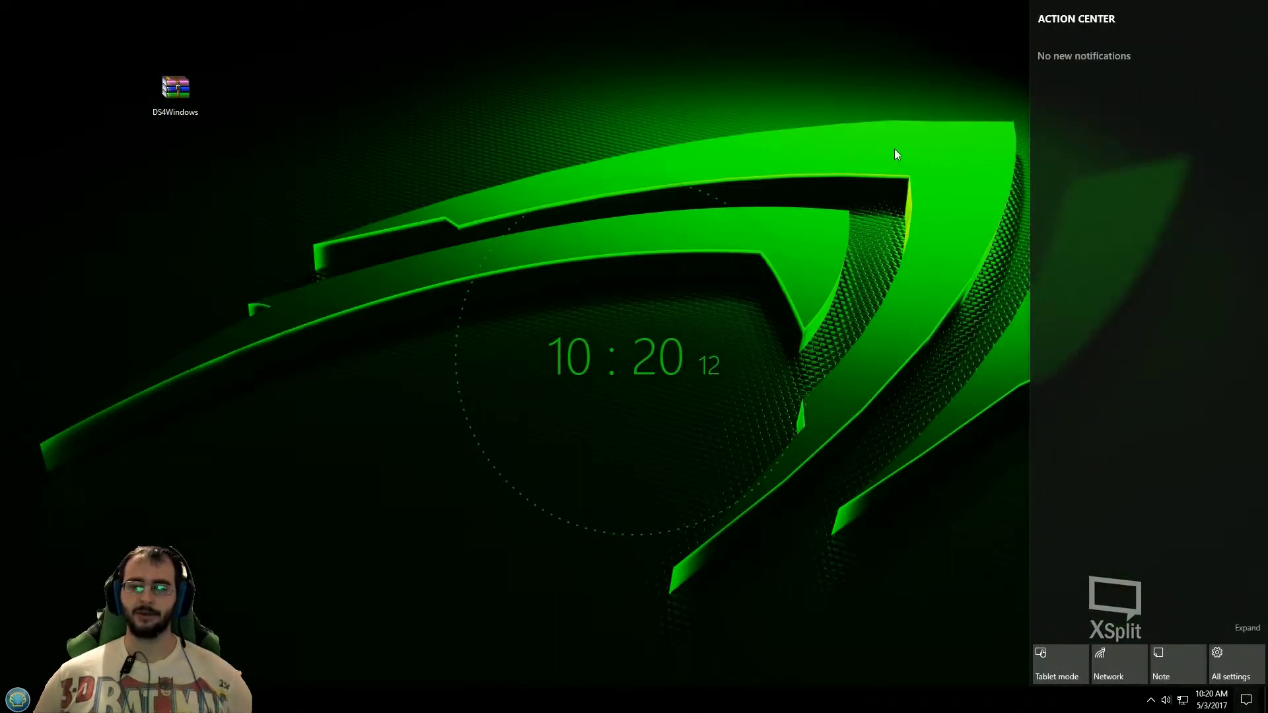
{"action": "left_click", "coordinate": [894, 151]}
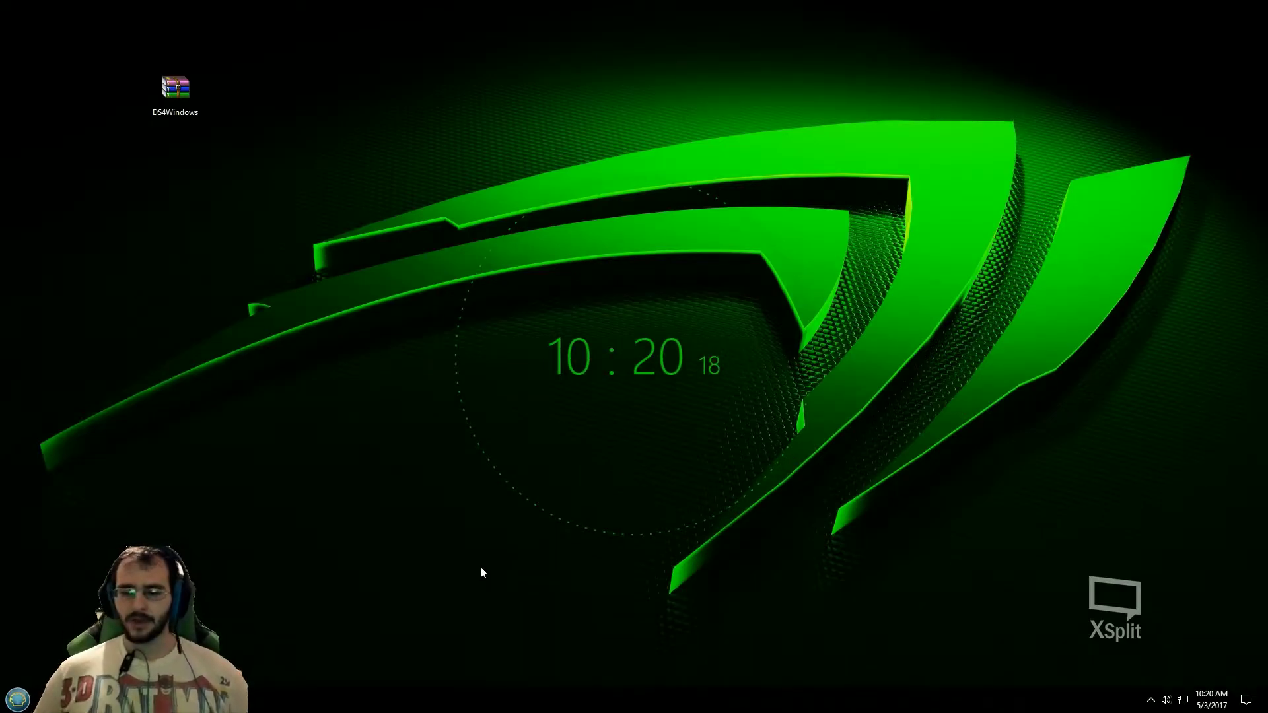
- Search for "blue" to reach the Bluetooth settings and open the Devices category in Windows Settings
{"action": "left_click", "coordinate": [1151, 700]}
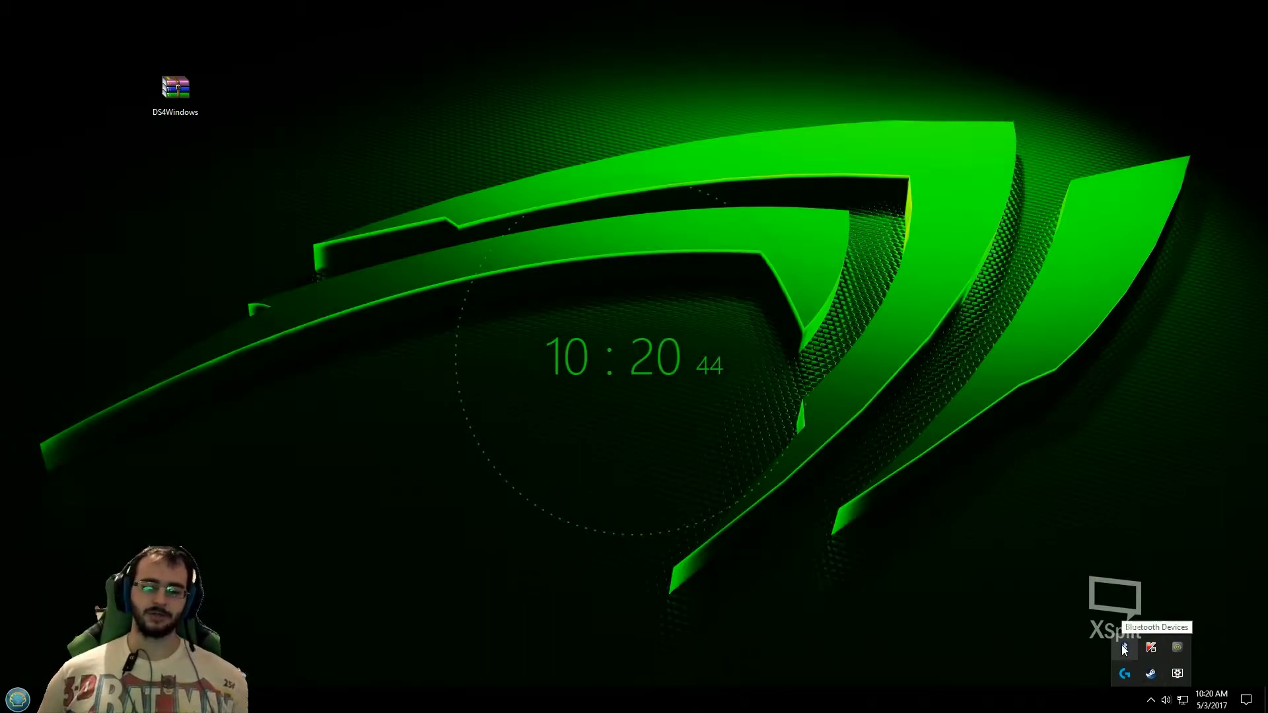
{"action": "left_click", "coordinate": [18, 698]}
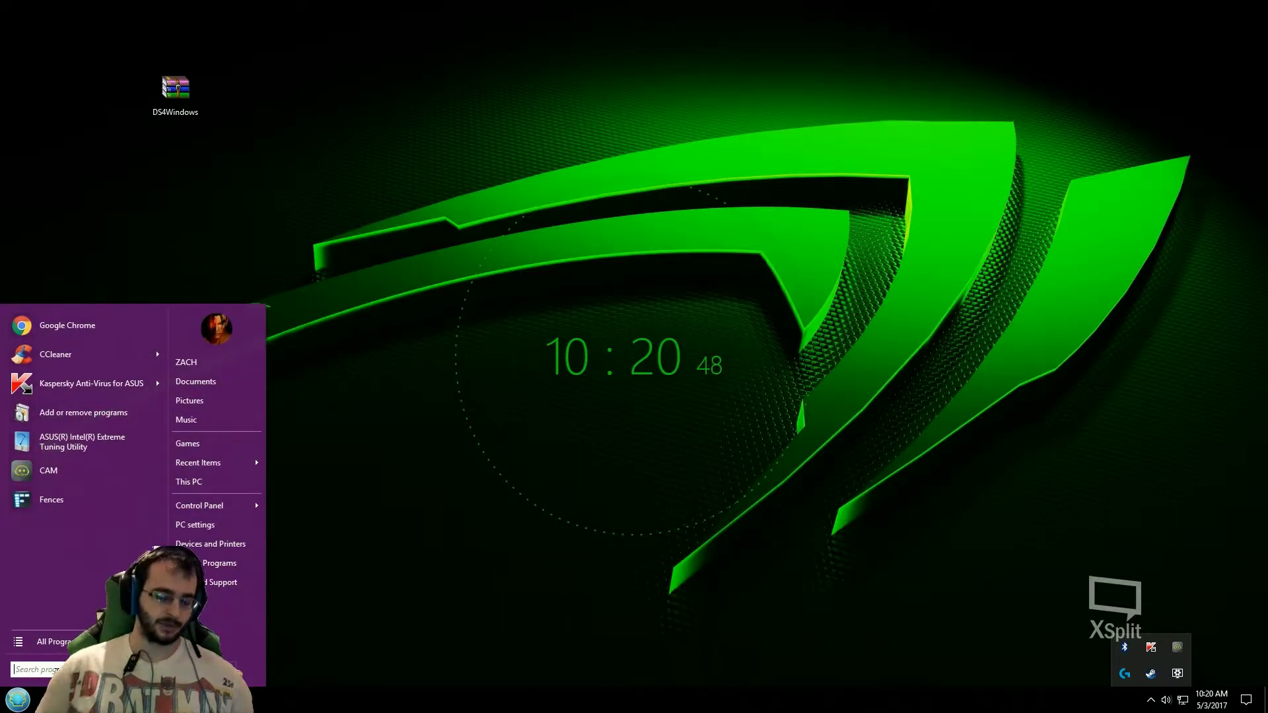
{"action": "type", "text": "blue"}
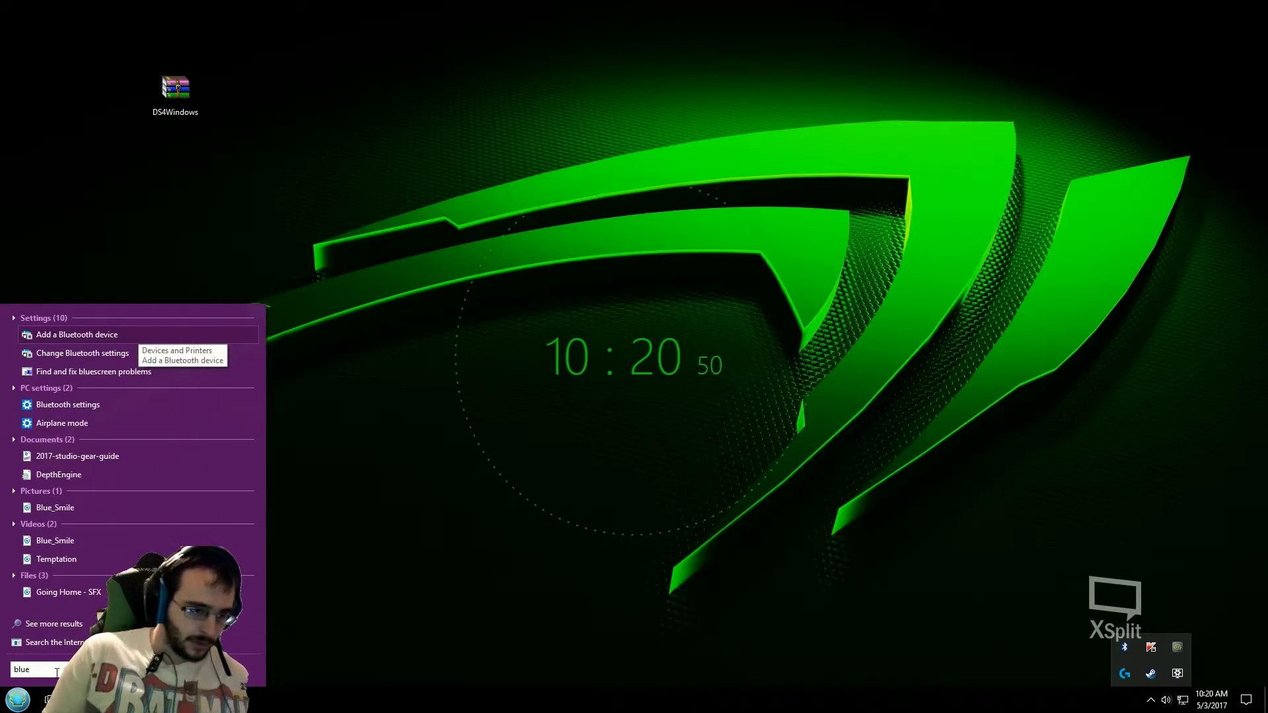
{"action": "left_click", "coordinate": [95, 406]}
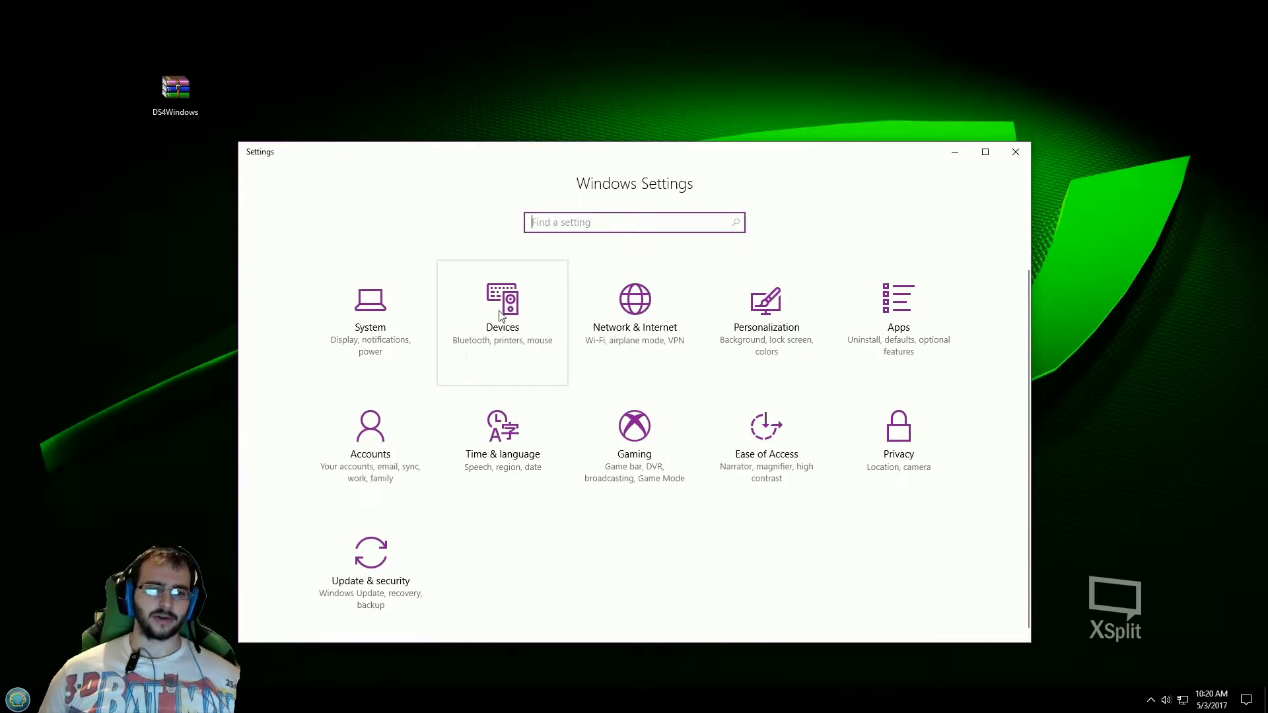
{"action": "left_click", "coordinate": [514, 321]}
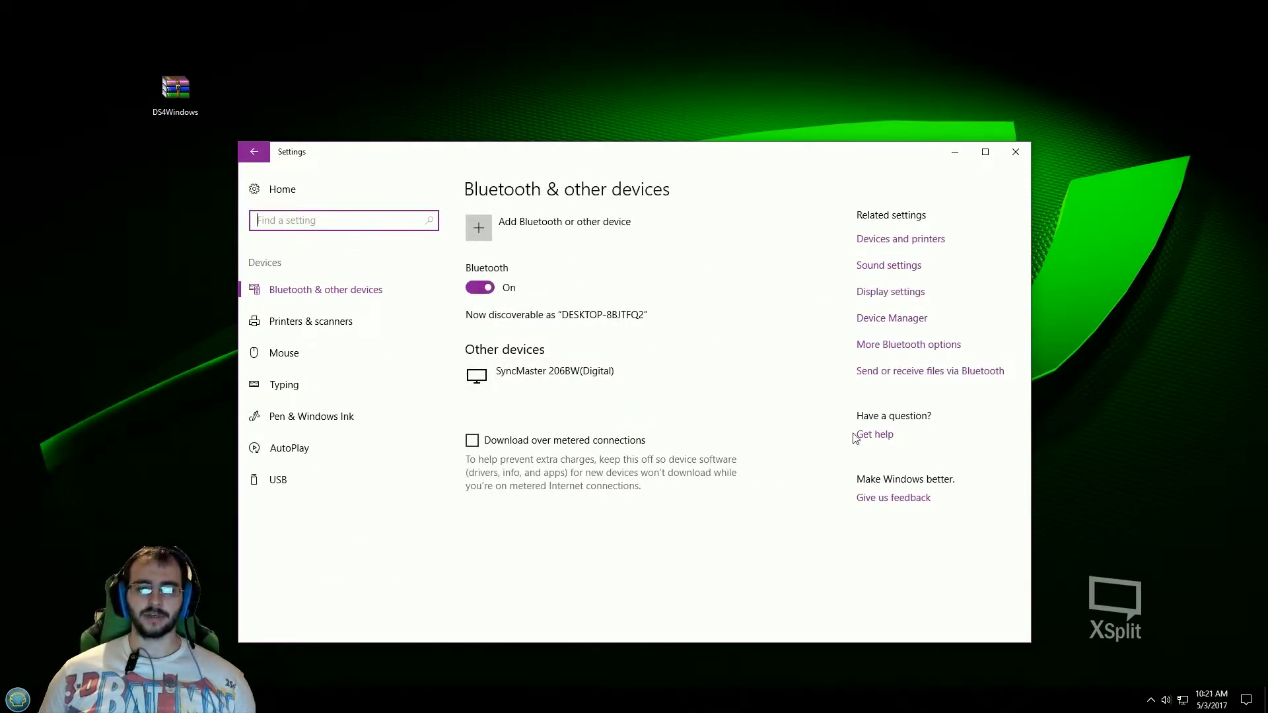
- Bring up the Bluetooth settings through the hidden Bluetooth Devices icon and reposition the Settings window
{"action": "left_click", "coordinate": [1151, 701]}
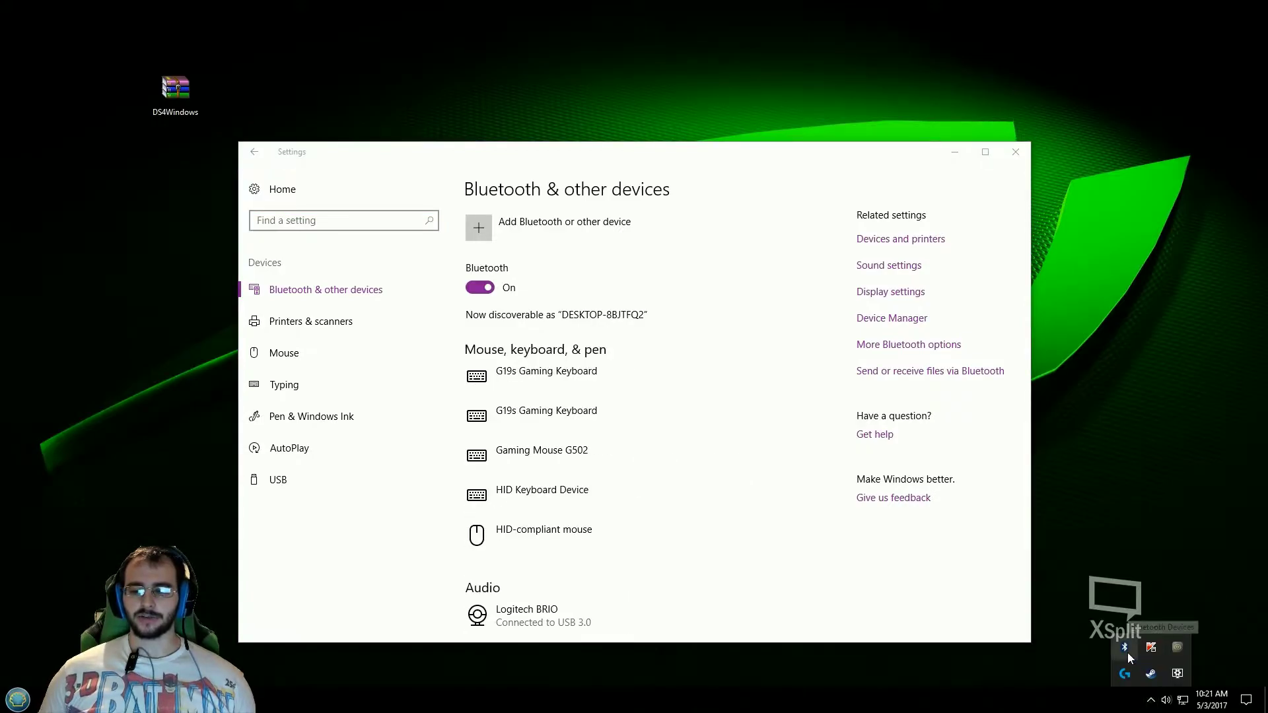
{"action": "double_click", "coordinate": [1124, 652]}
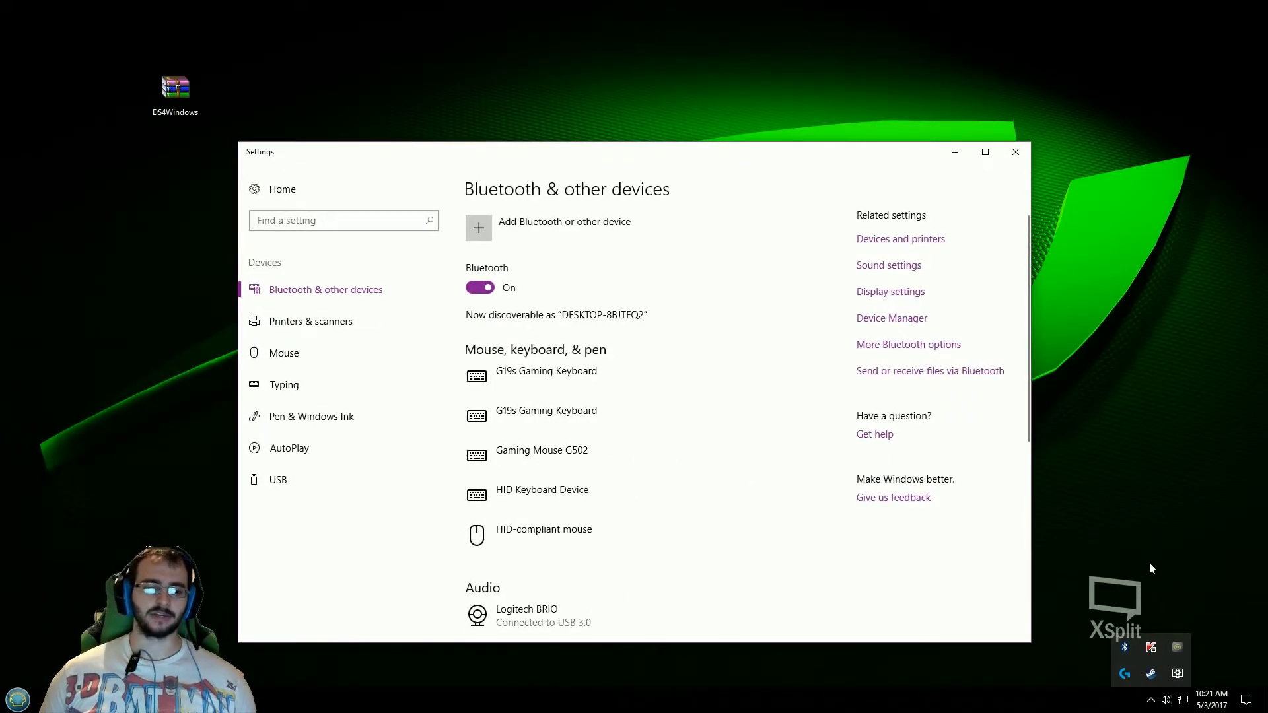
{"action": "left_click", "coordinate": [755, 216]}
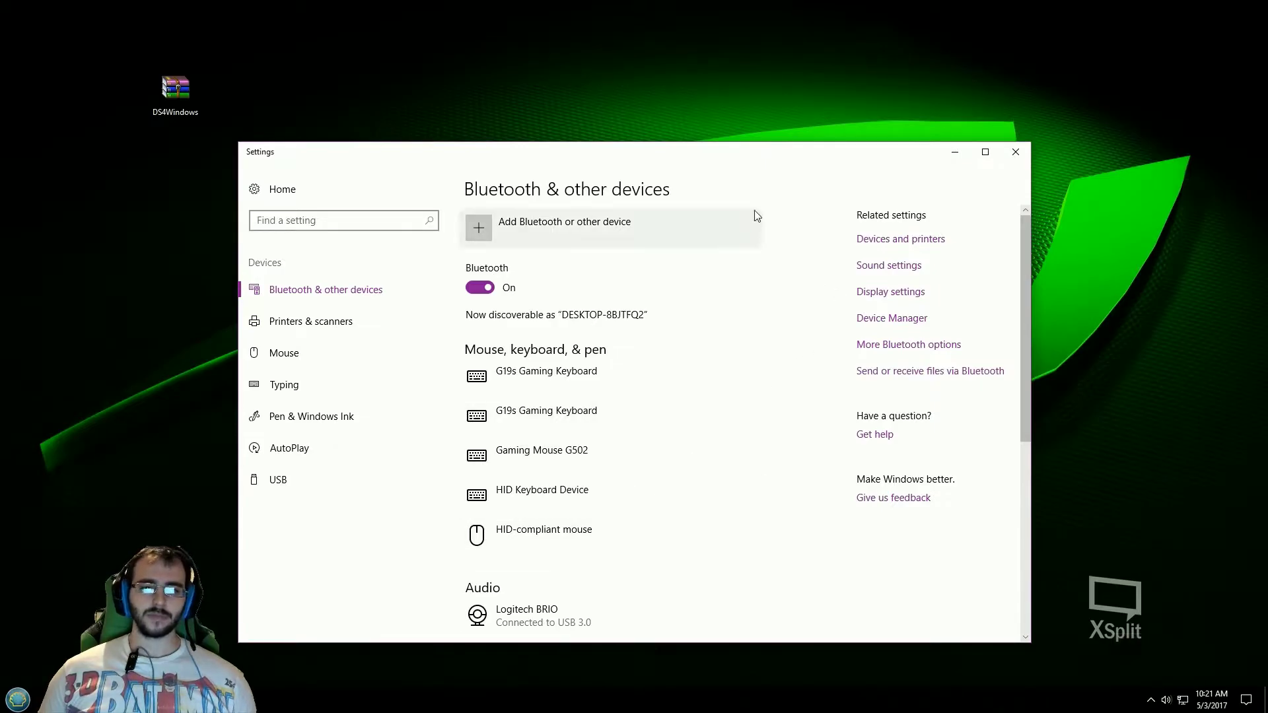
{"action": "left_click_drag", "start_coordinate": [781, 159], "coordinate": [818, 86]}
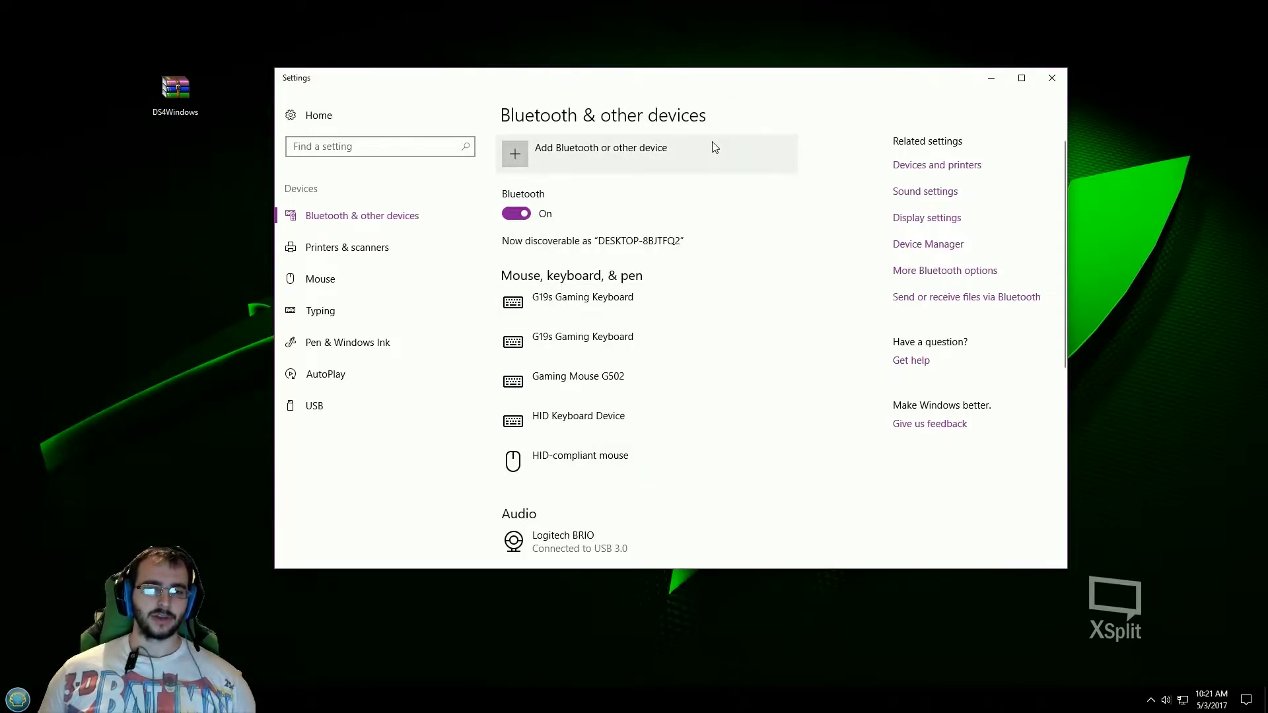
{"action": "mouse_move", "coordinate": [790, 89]}
{"action": "left_mouse_down"}
{"action": "mouse_move", "coordinate": [817, 98]}
{"action": "mouse_move", "coordinate": [794, 99]}
{"action": "left_mouse_up"}
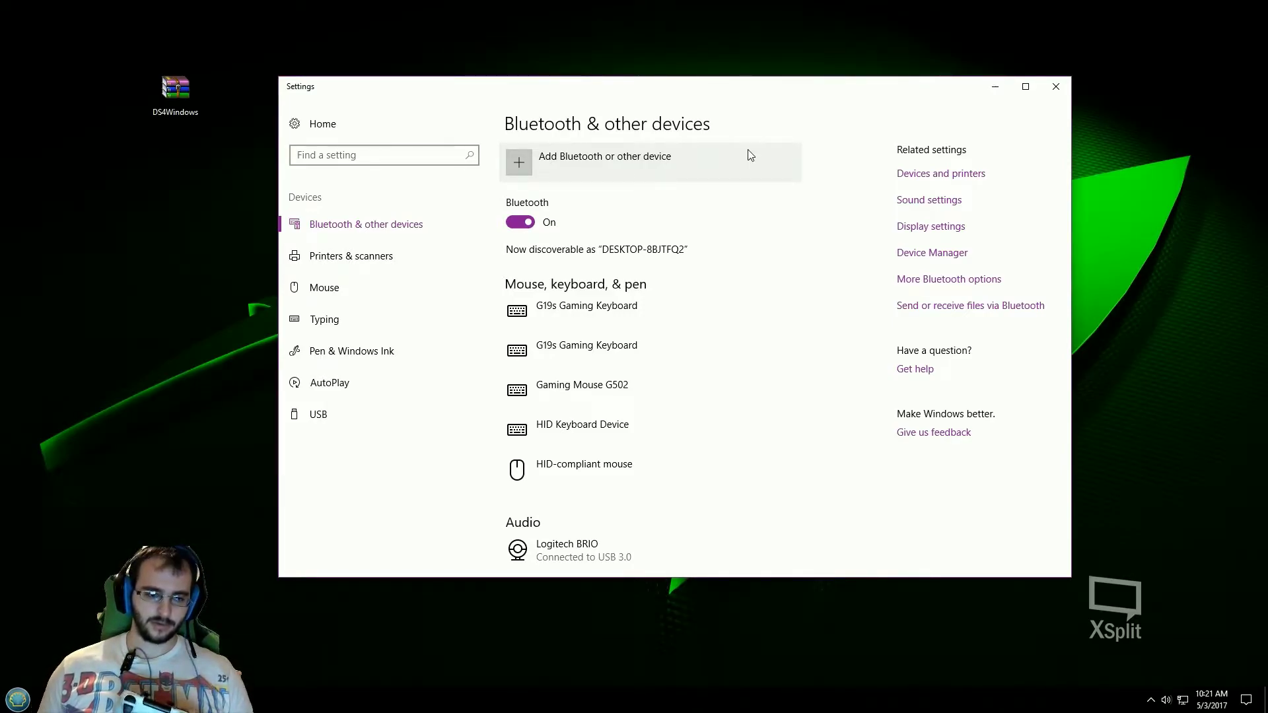
- Add a new Bluetooth device, pairing the Wireless Controller with the computer and finishing the dialog
{"action": "scroll", "coordinate": [787, 350], "scroll_direction": "down", "scroll_amount": 5}
{"action": "scroll", "coordinate": [809, 365], "scroll_direction": "up", "scroll_amount": 6}
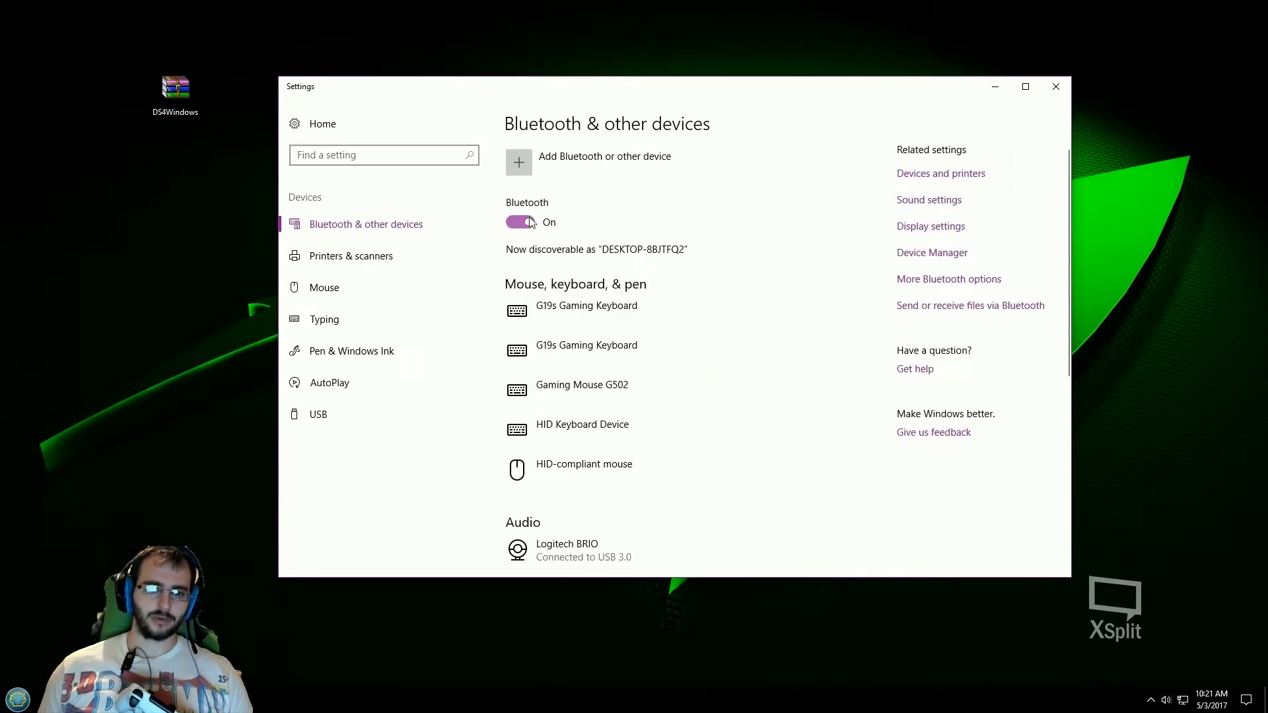
{"action": "left_click", "coordinate": [518, 168]}
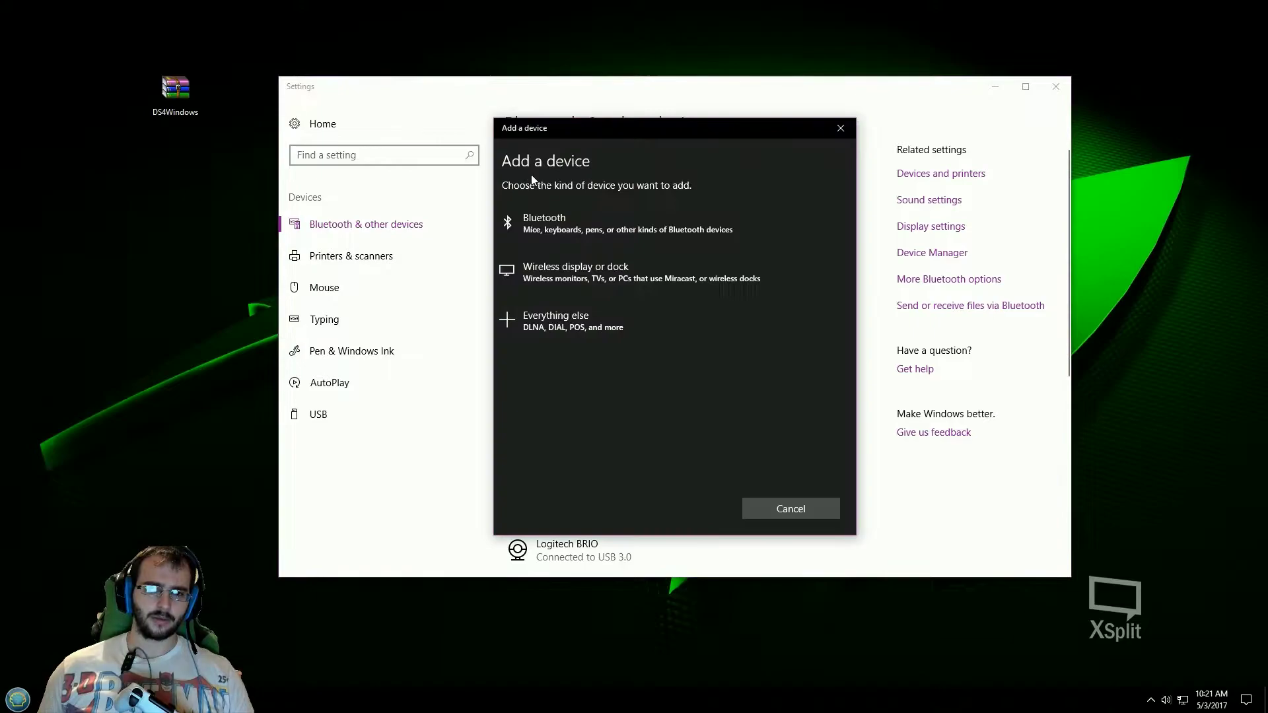
{"action": "left_click", "coordinate": [804, 222]}
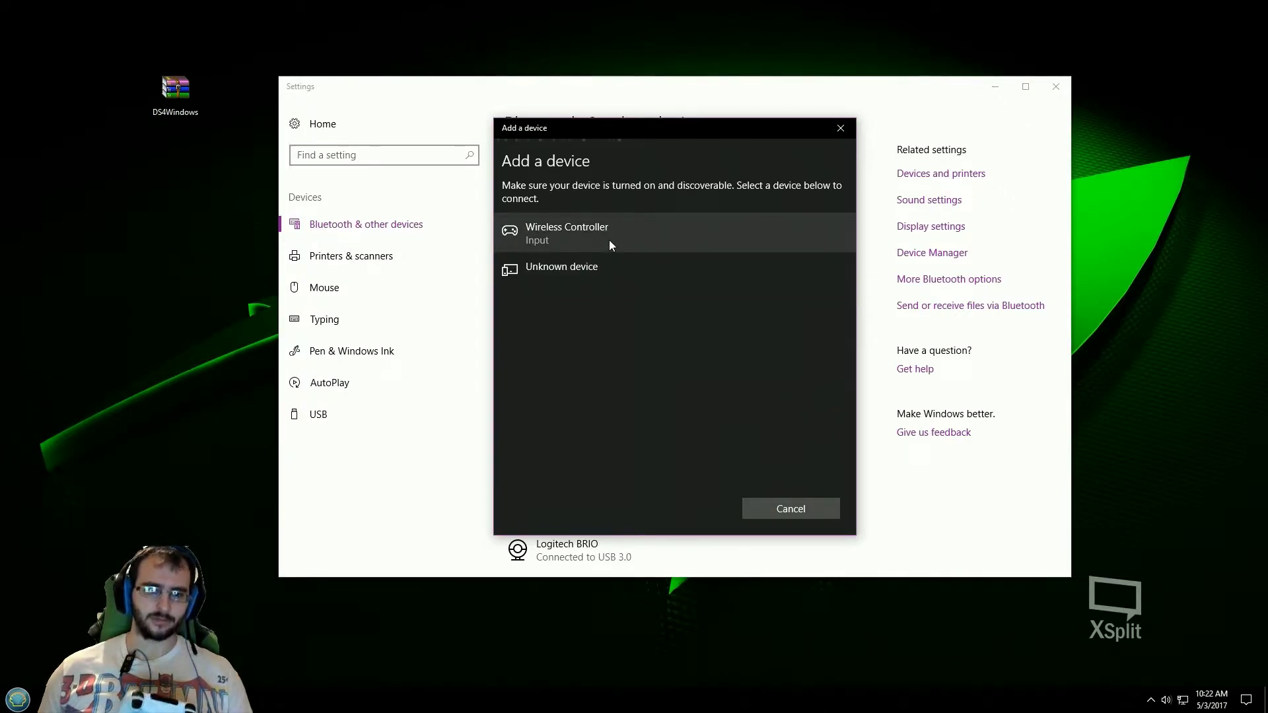
{"action": "left_click", "coordinate": [679, 235]}
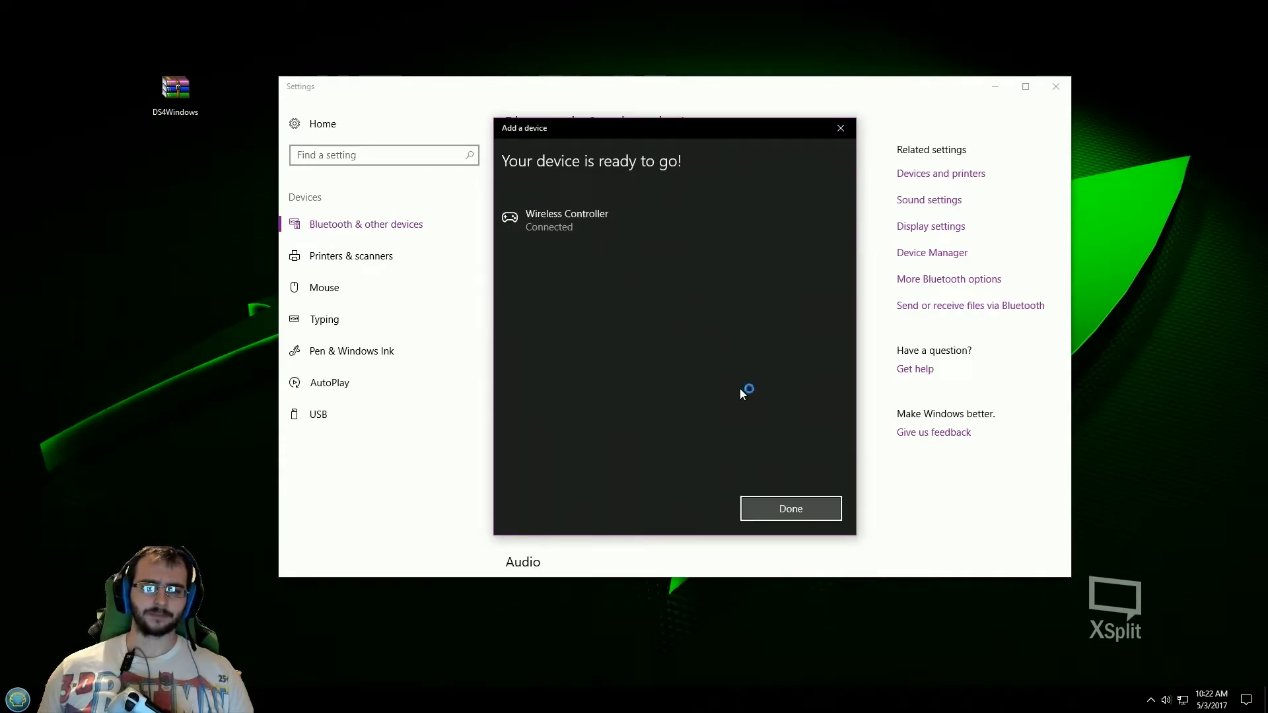
{"action": "left_click", "coordinate": [810, 505]}
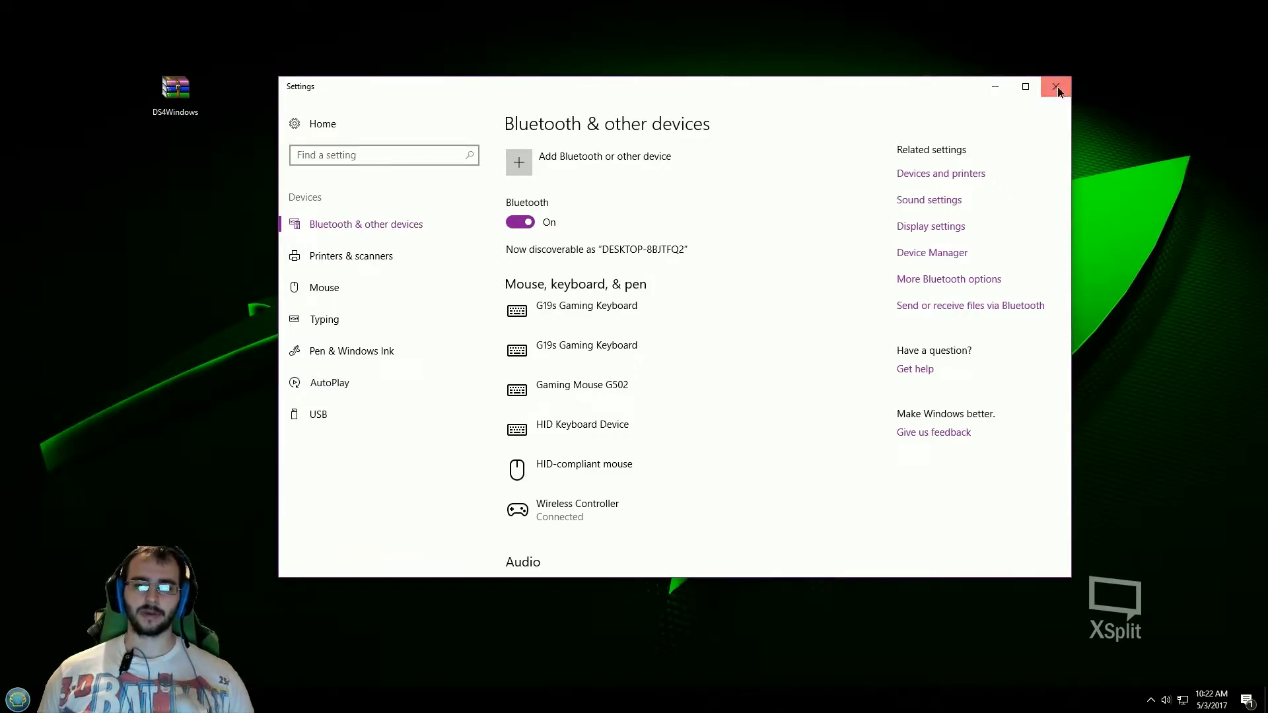
- Close Windows Settings and check the controller's device setup notification
{"action": "left_click", "coordinate": [1068, 87]}
{"action": "left_click", "coordinate": [1246, 700]}
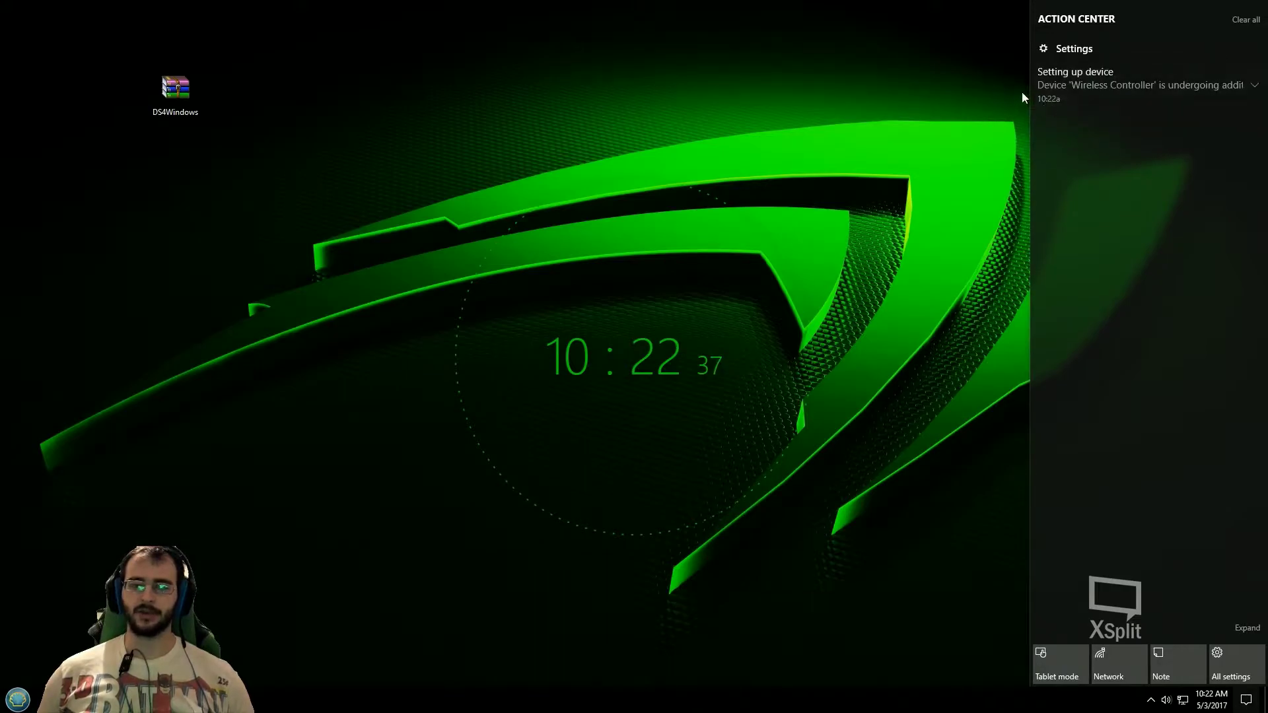
{"action": "left_click", "coordinate": [881, 201]}
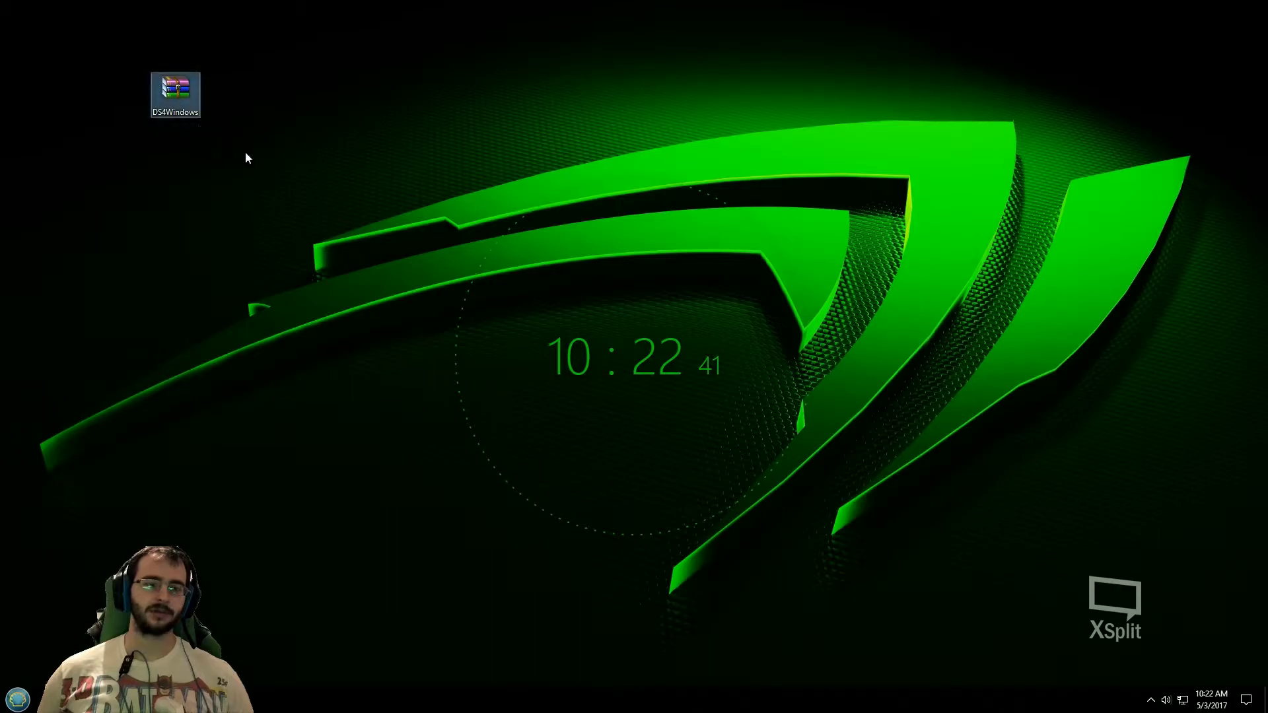
- Open the DS4Windows archive from the desktop and run DS4Windows.exe from inside it
{"action": "double_click", "coordinate": [188, 97]}
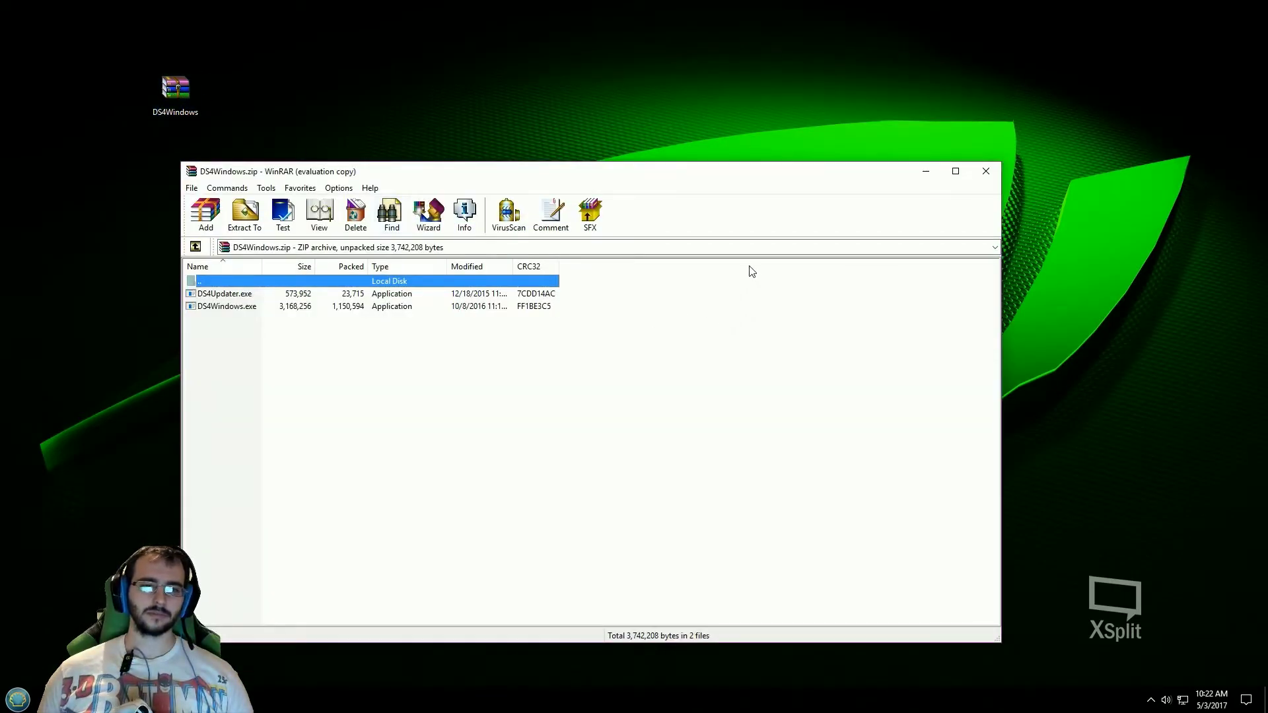
{"action": "left_click", "coordinate": [694, 355]}
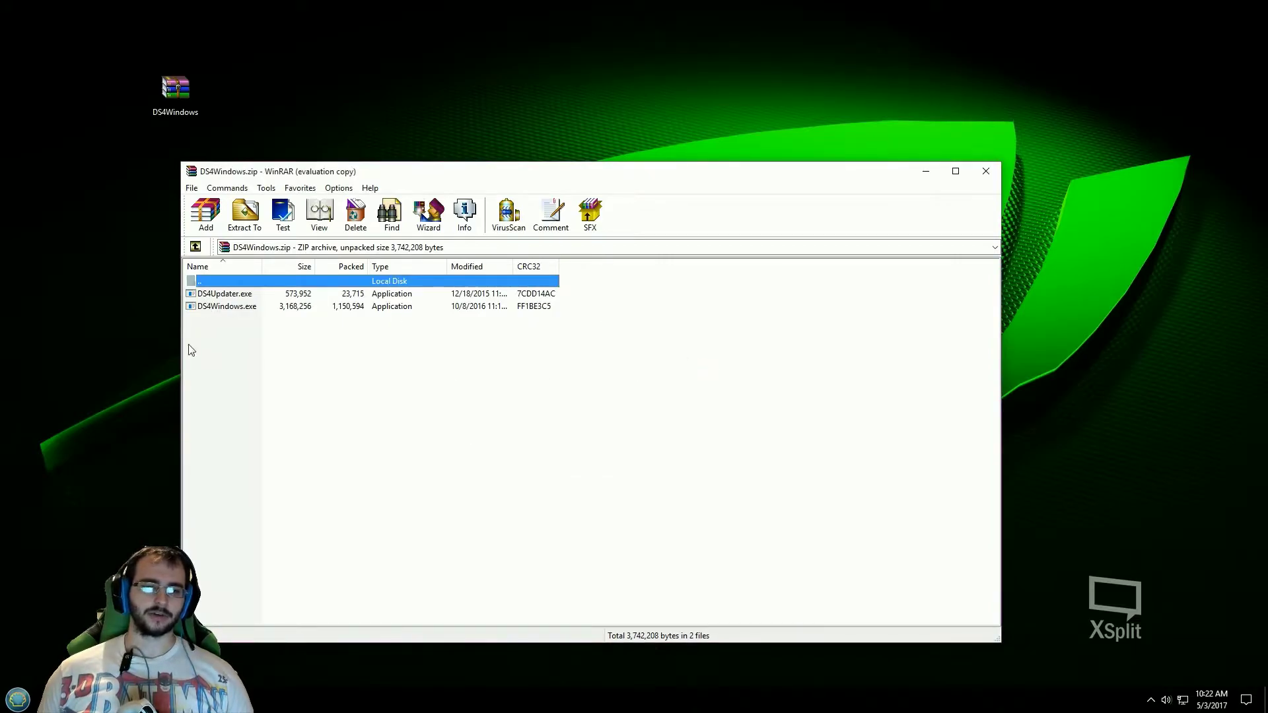
{"action": "left_click", "coordinate": [254, 370]}
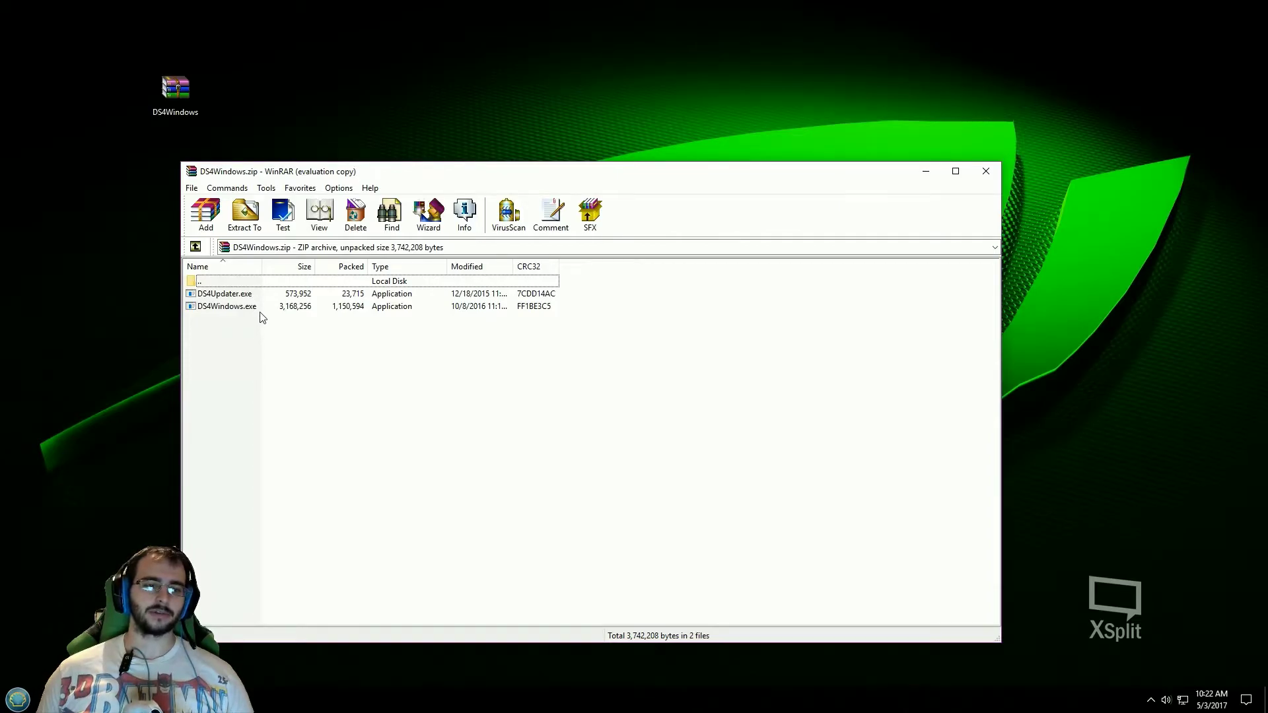
{"action": "left_click", "coordinate": [258, 294]}
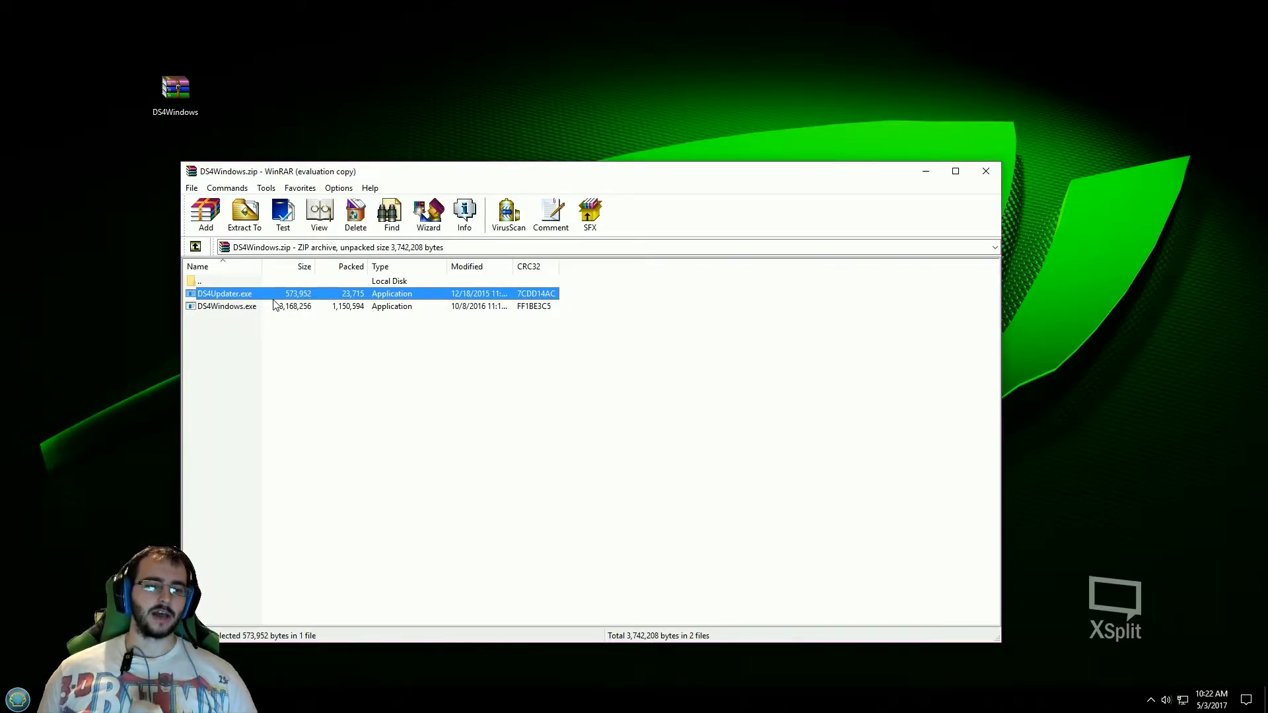
{"action": "left_click", "coordinate": [250, 307]}
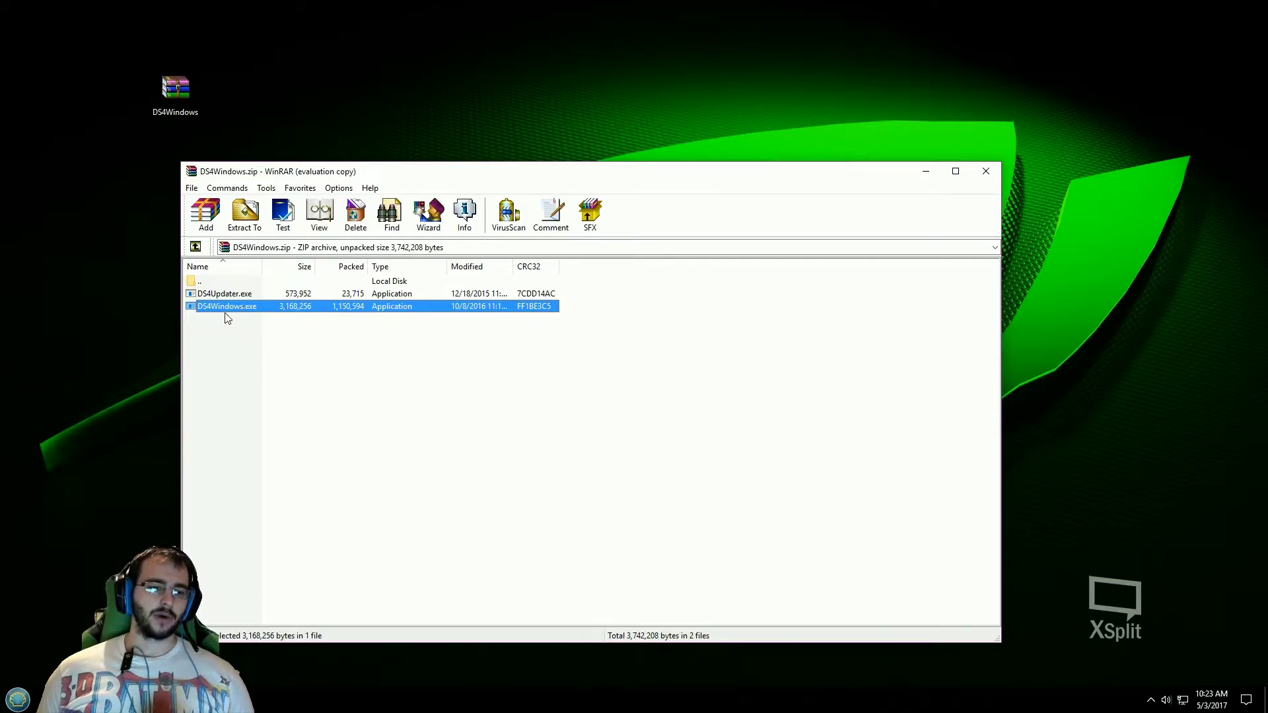
{"action": "double_click", "coordinate": [280, 310]}
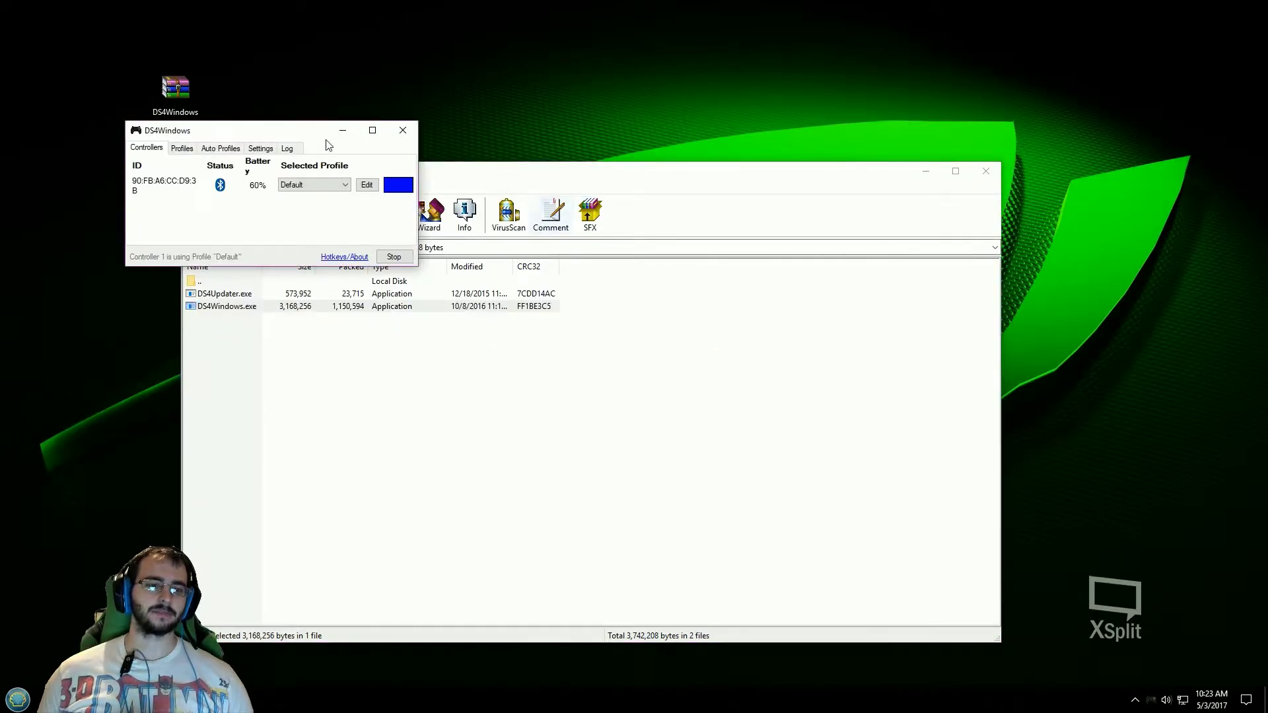
- Close the DS4Windows.zip archive window and reposition the DS4Windows window on the desktop
{"action": "left_click_drag", "start_coordinate": [297, 127], "coordinate": [450, 25]}
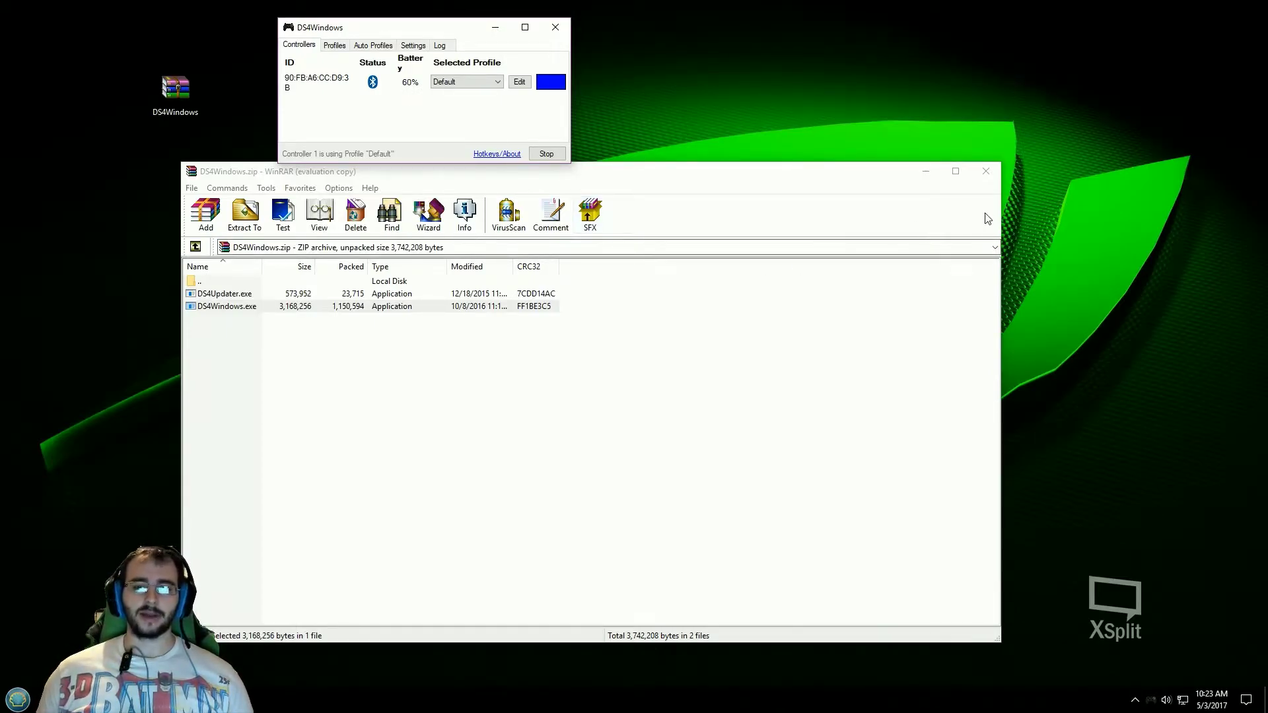
{"action": "left_click", "coordinate": [986, 171]}
{"action": "left_click_drag", "start_coordinate": [442, 34], "coordinate": [452, 78]}
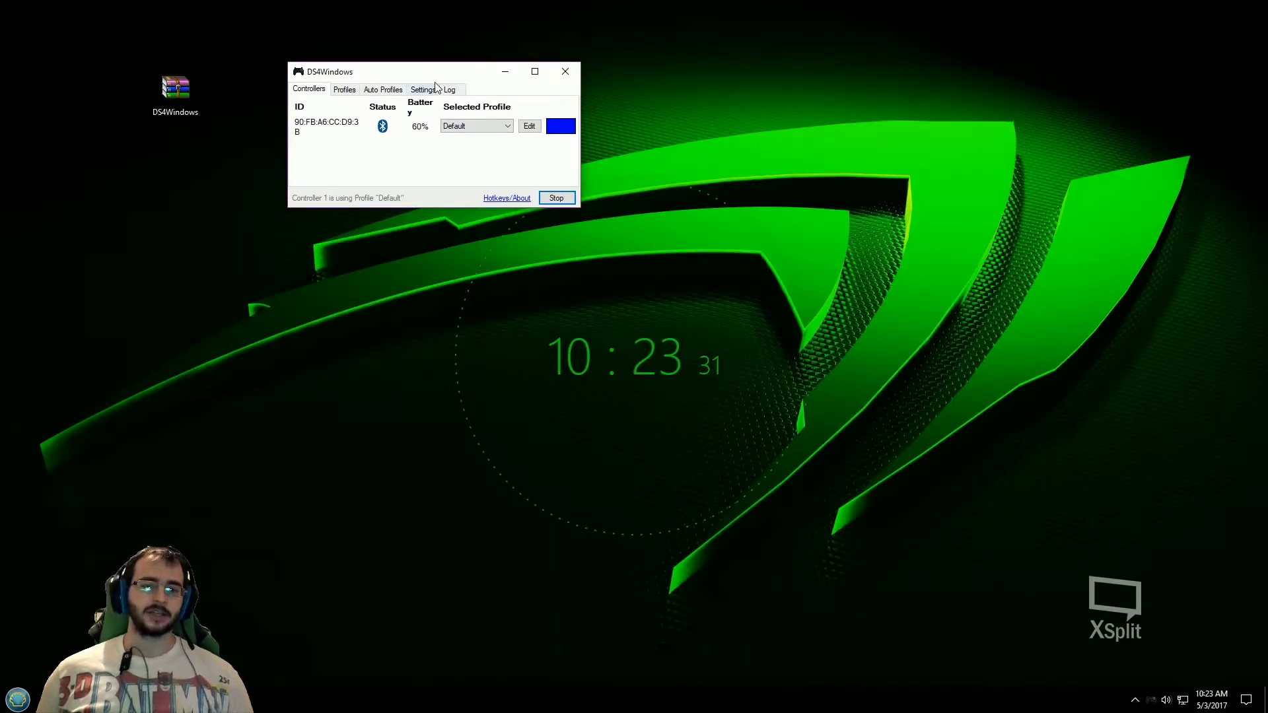
{"action": "left_click_drag", "start_coordinate": [437, 78], "coordinate": [471, 99]}
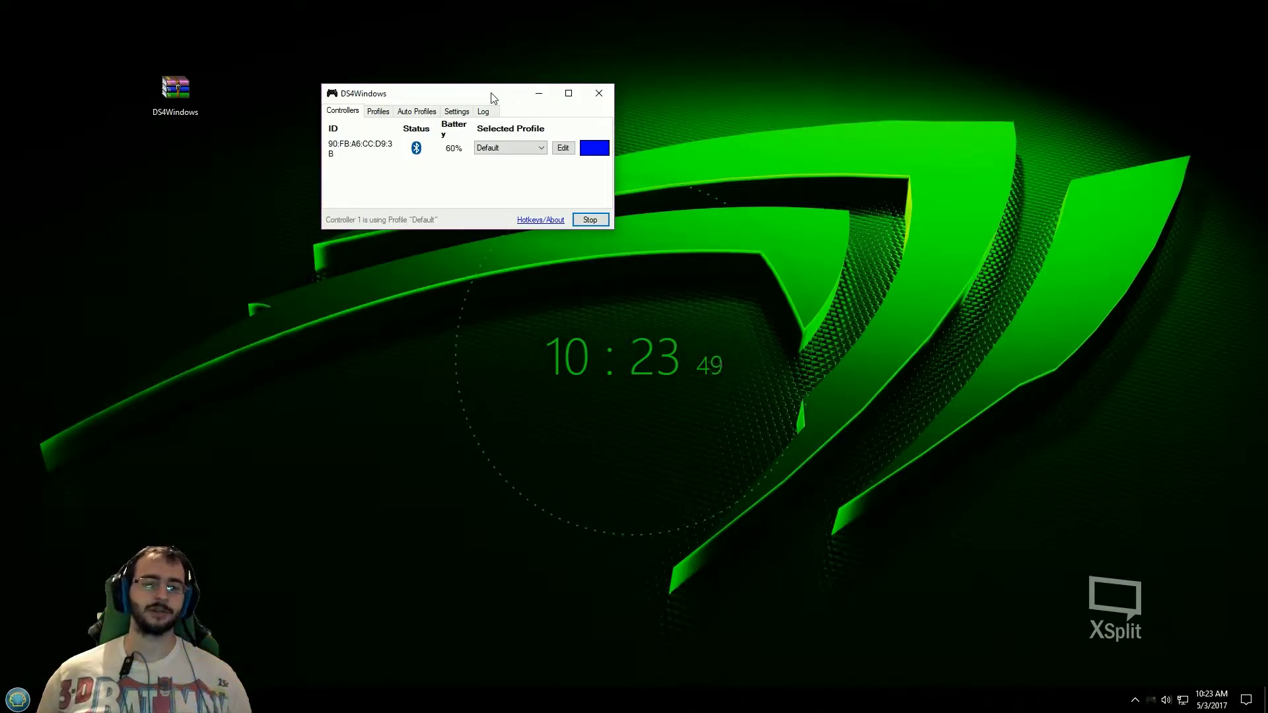
{"action": "mouse_move", "coordinate": [491, 98]}
{"action": "left_mouse_down"}
{"action": "mouse_move", "coordinate": [586, 77]}
{"action": "mouse_move", "coordinate": [567, 104]}
{"action": "mouse_move", "coordinate": [477, 101]}
{"action": "left_mouse_up"}
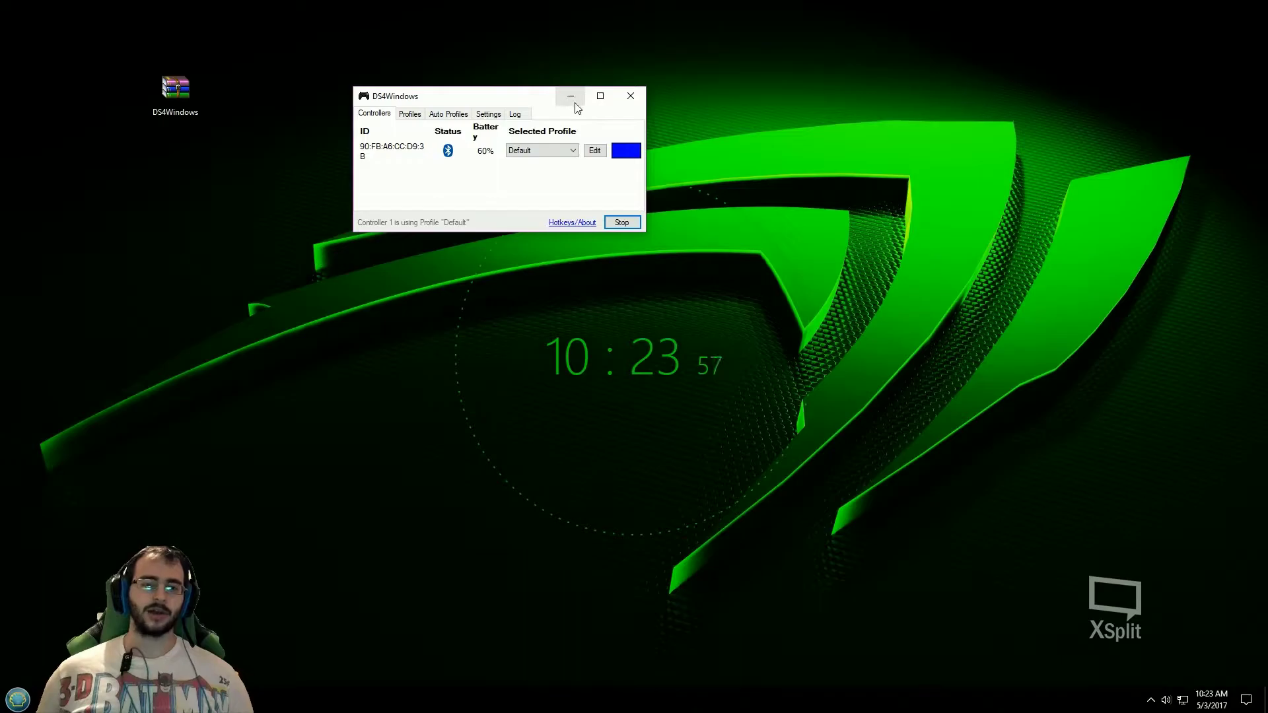
{"action": "left_click_drag", "start_coordinate": [528, 94], "coordinate": [458, 56]}
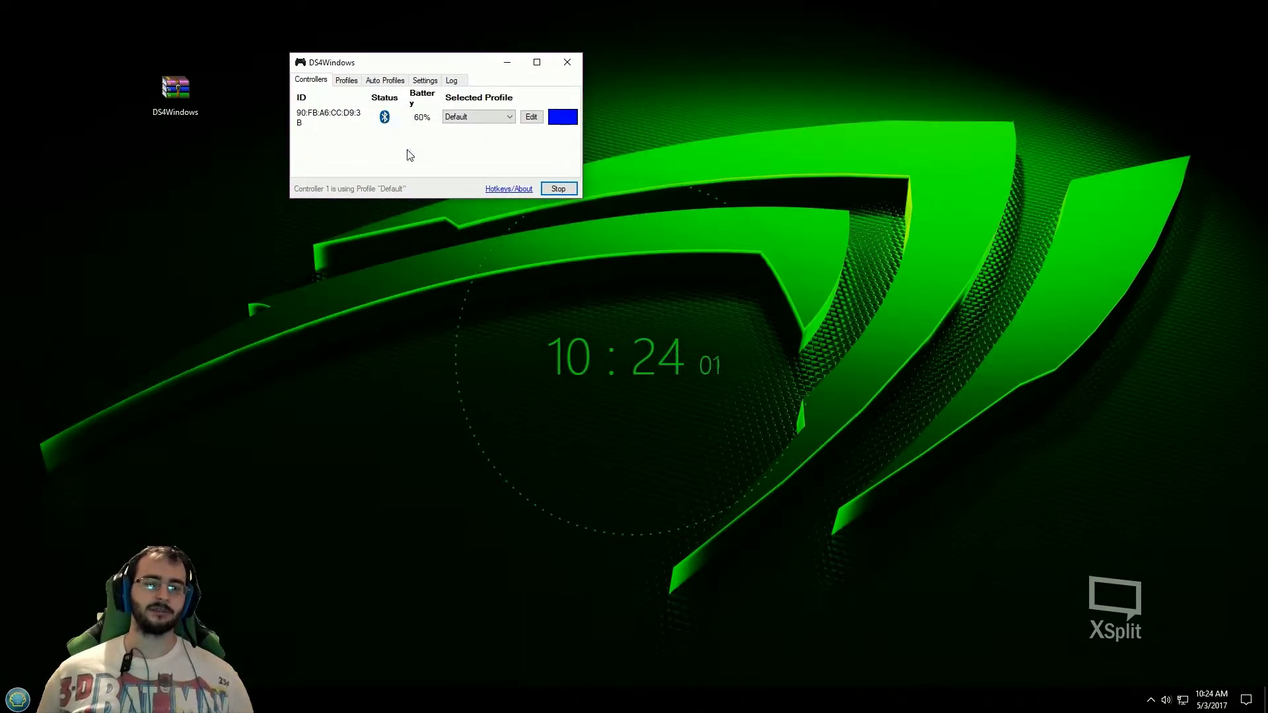
- Minimize the DS4Windows window to clear the desktop
{"action": "right_click", "coordinate": [564, 119]}
{"action": "left_click", "coordinate": [687, 92]}
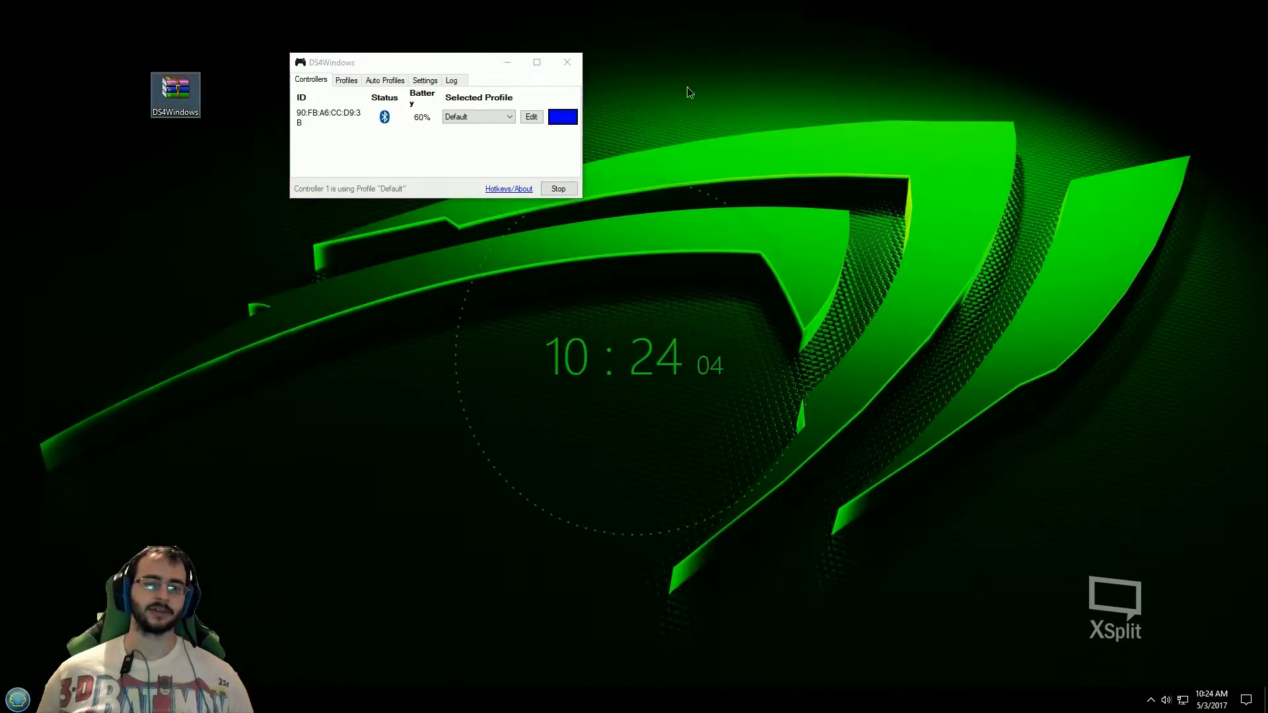
{"action": "left_click", "coordinate": [508, 62]}
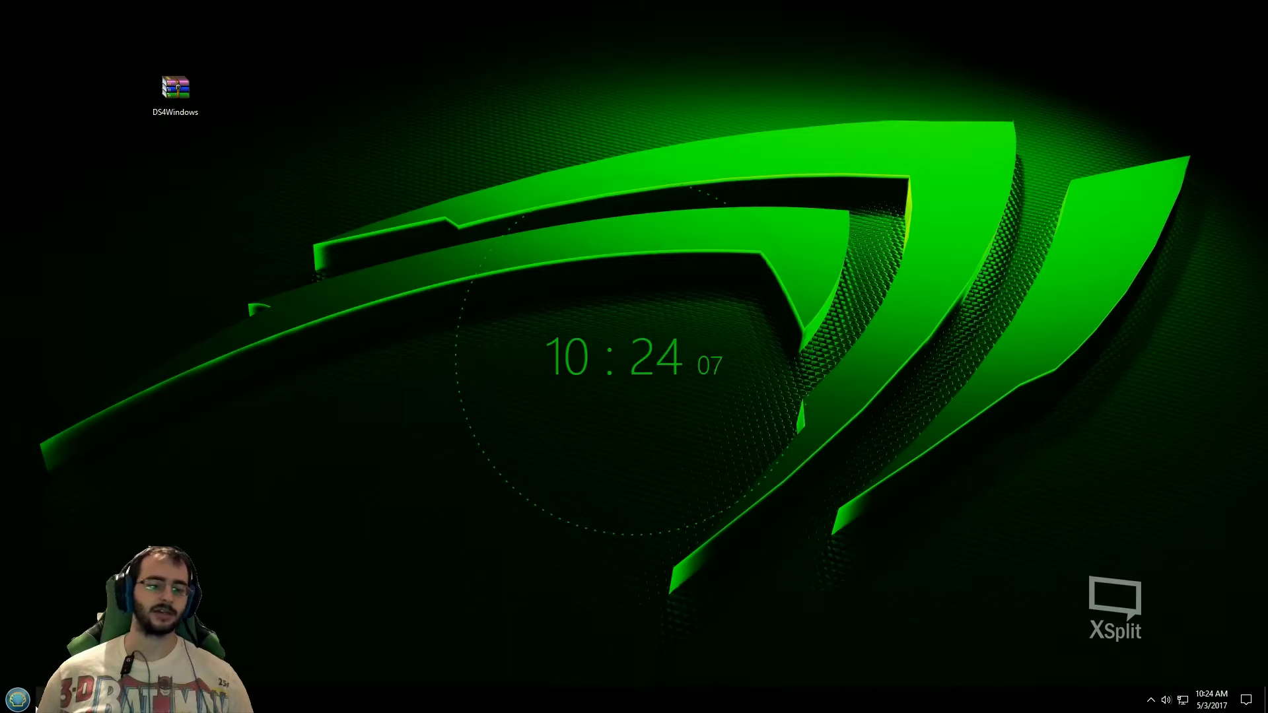
{"action": "left_click", "coordinate": [14, 702]}
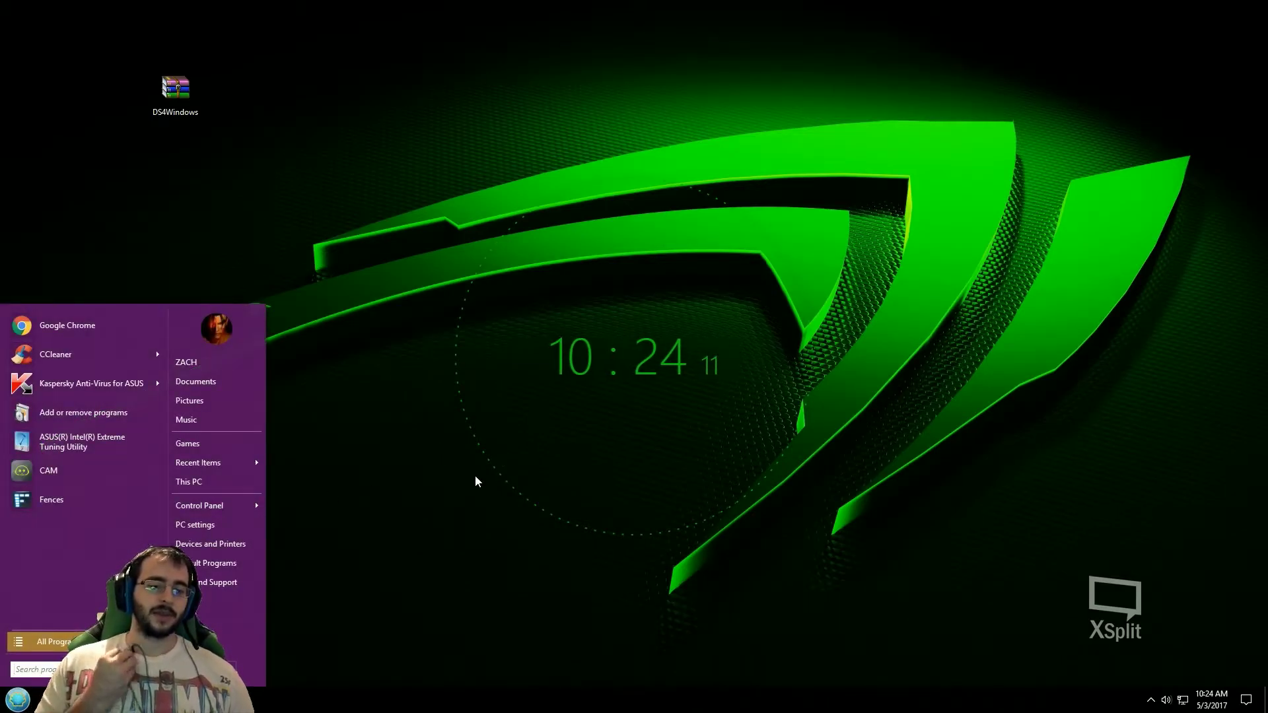
{"action": "left_click", "coordinate": [498, 468]}
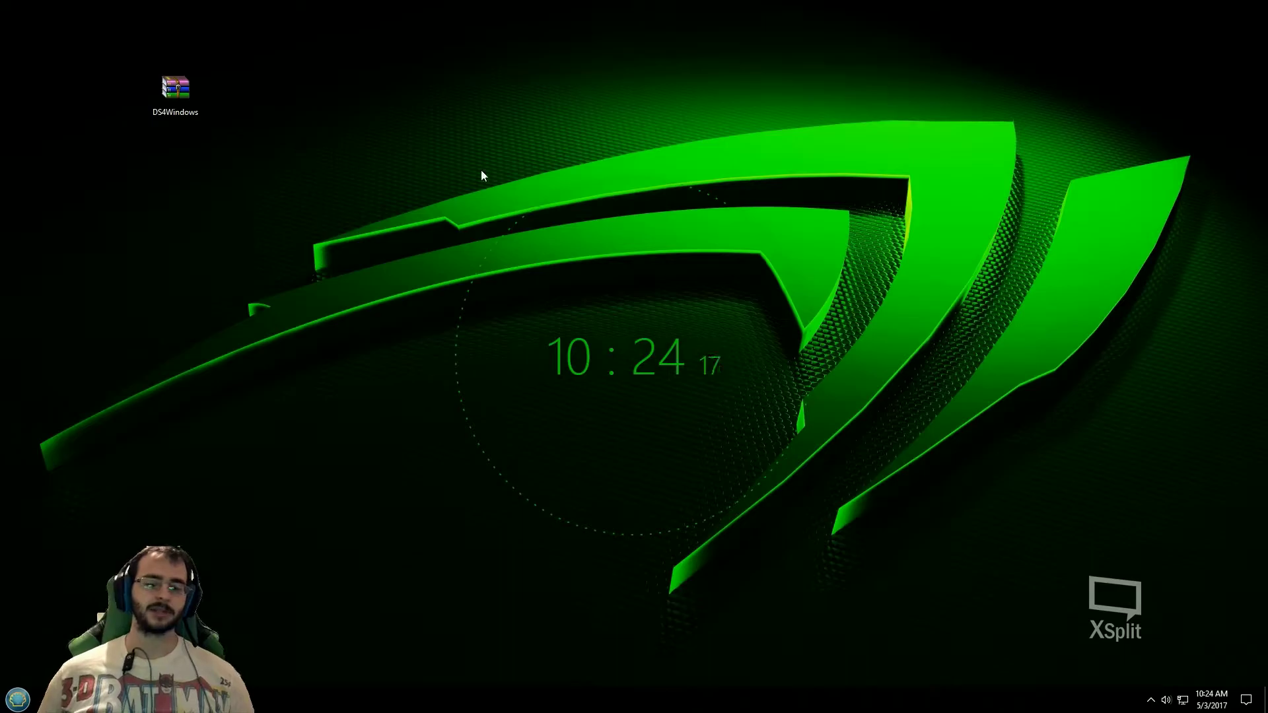
{"action": "left_click", "coordinate": [1151, 700]}
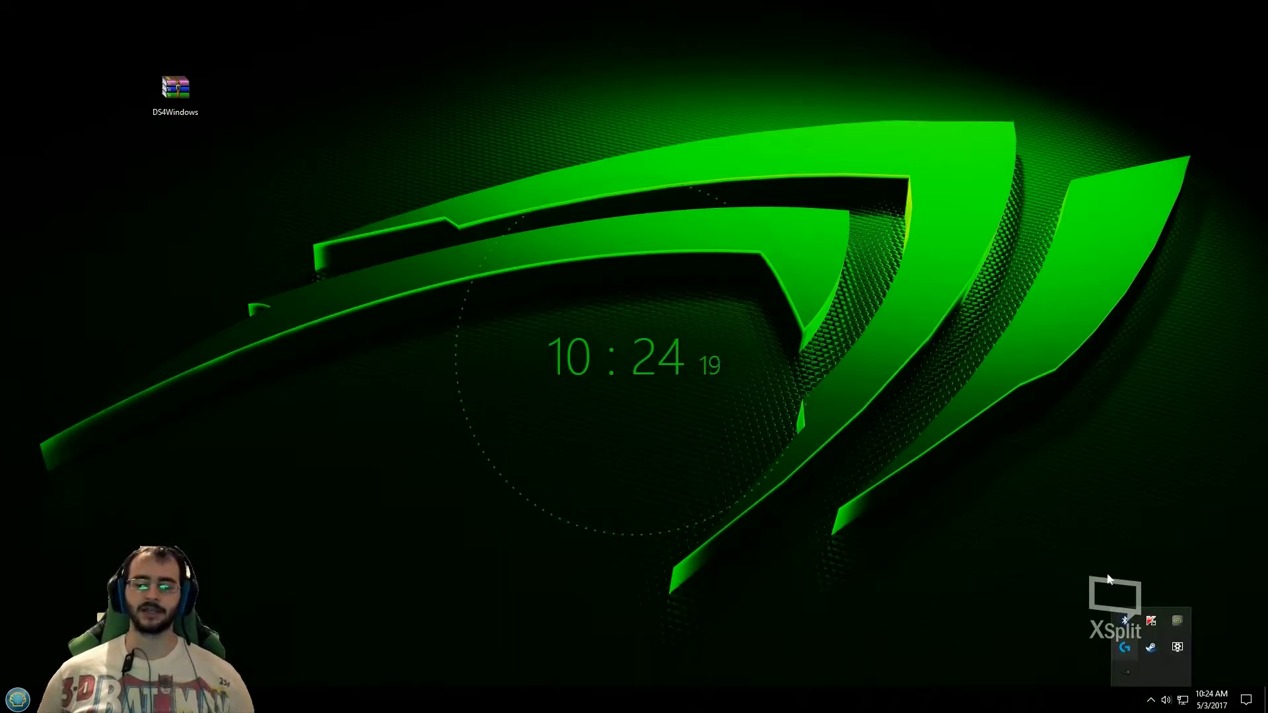
{"action": "left_click", "coordinate": [1115, 486]}
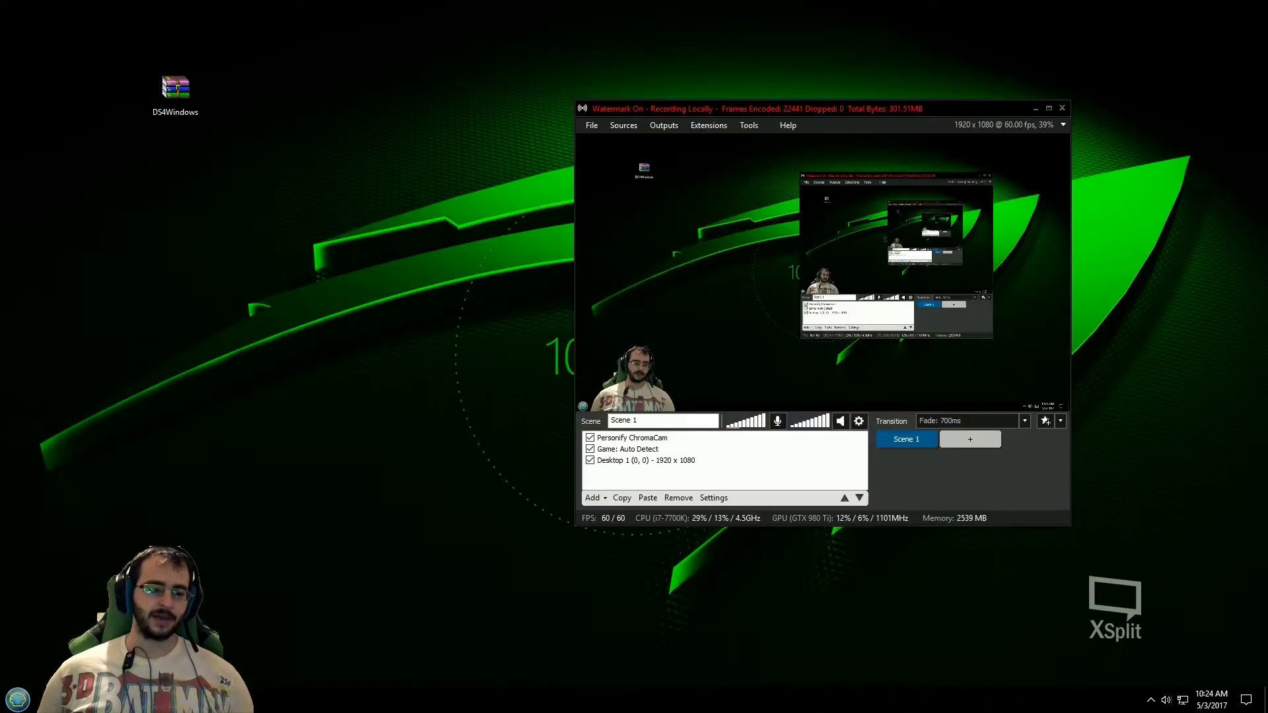
- Open the Bluetooth & other devices settings and reposition the Settings window higher on the desktop
{"action": "left_click", "coordinate": [1151, 700]}
{"action": "double_click", "coordinate": [1121, 622]}
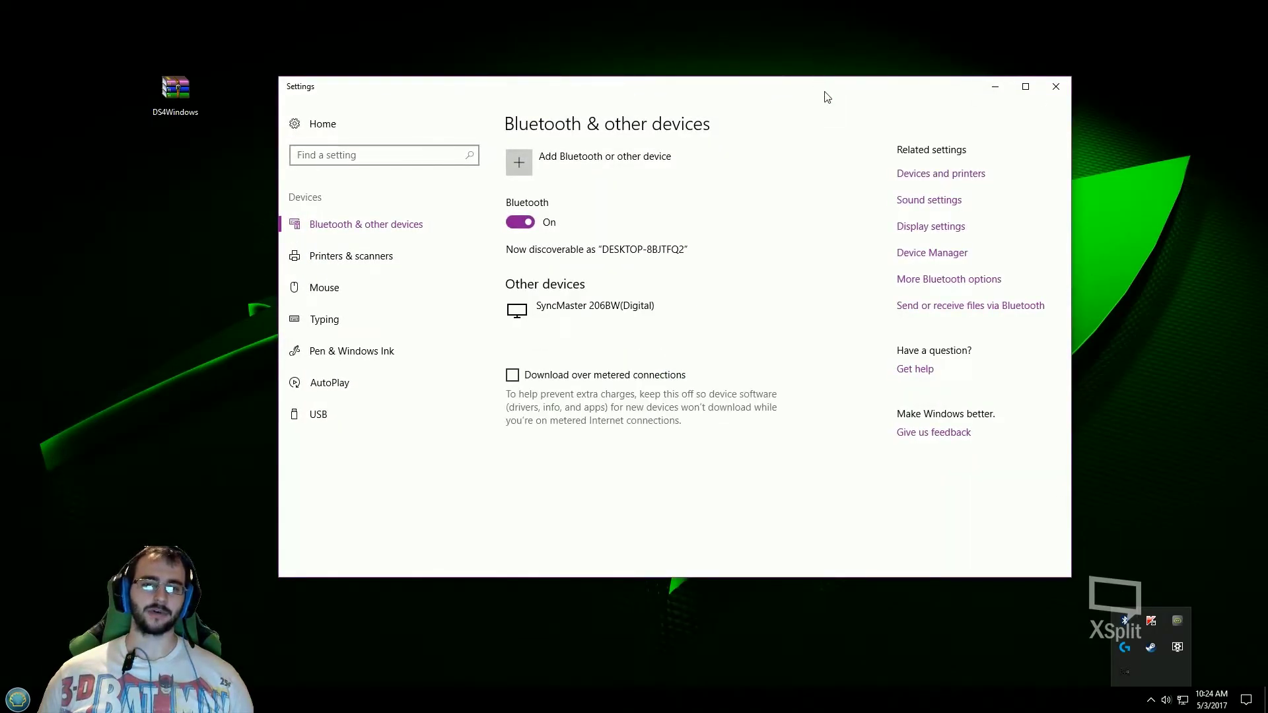
{"action": "left_click_drag", "start_coordinate": [817, 85], "coordinate": [824, 49]}
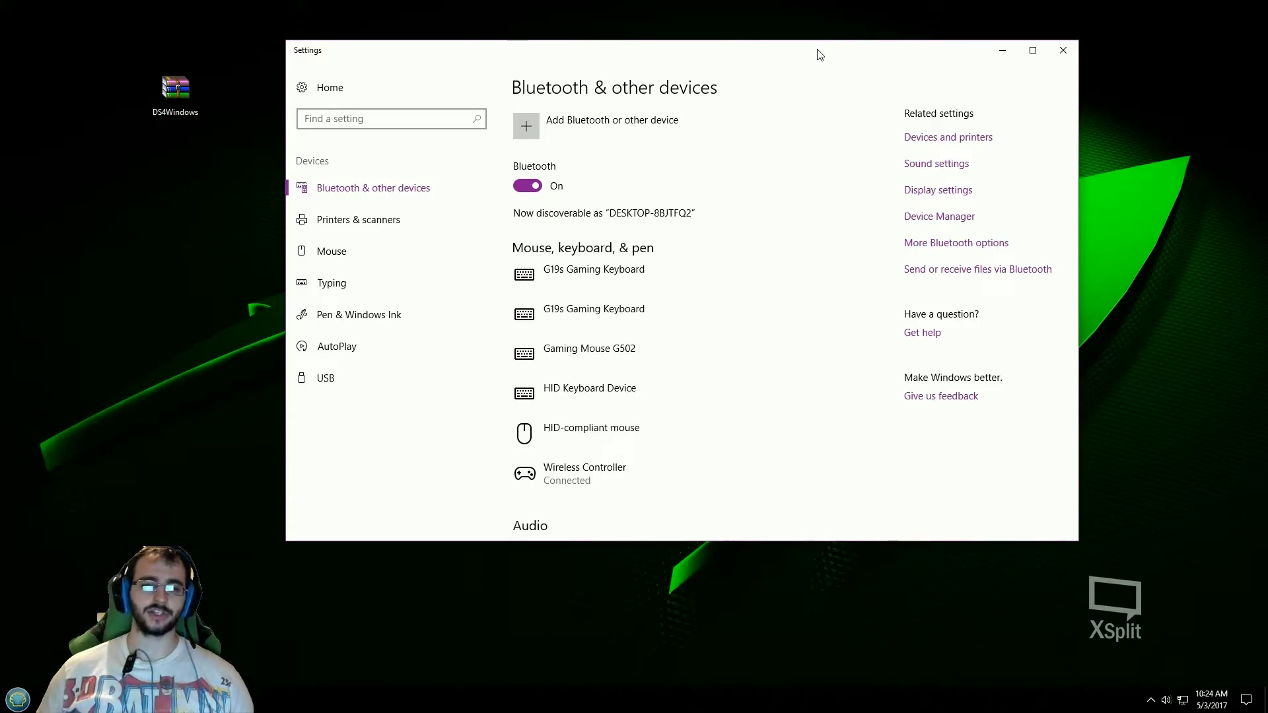
{"action": "mouse_move", "coordinate": [817, 53]}
{"action": "left_mouse_down"}
{"action": "mouse_move", "coordinate": [853, 45]}
{"action": "mouse_move", "coordinate": [834, 53]}
{"action": "left_mouse_up"}
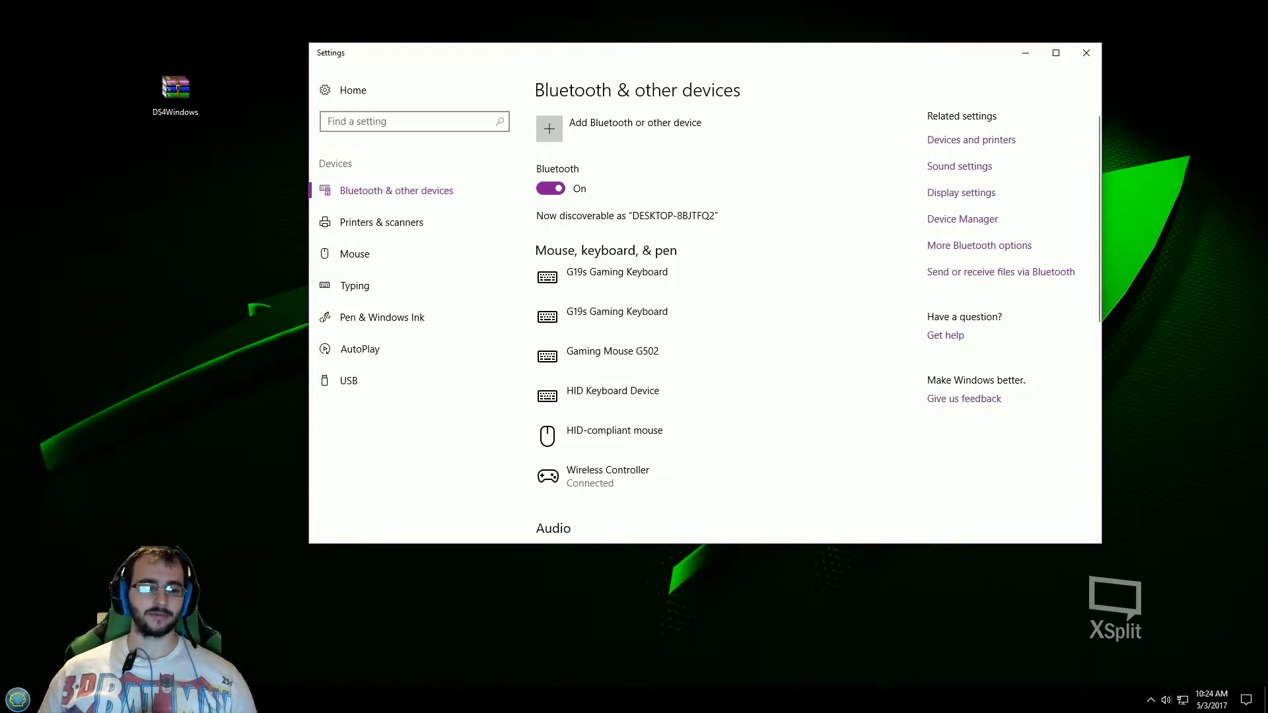
- Exit DS4Windows, which is running in the background, and check that it is gone from the hidden notification icons
{"action": "left_click", "coordinate": [1267, 705]}
{"action": "left_click", "coordinate": [1267, 706]}
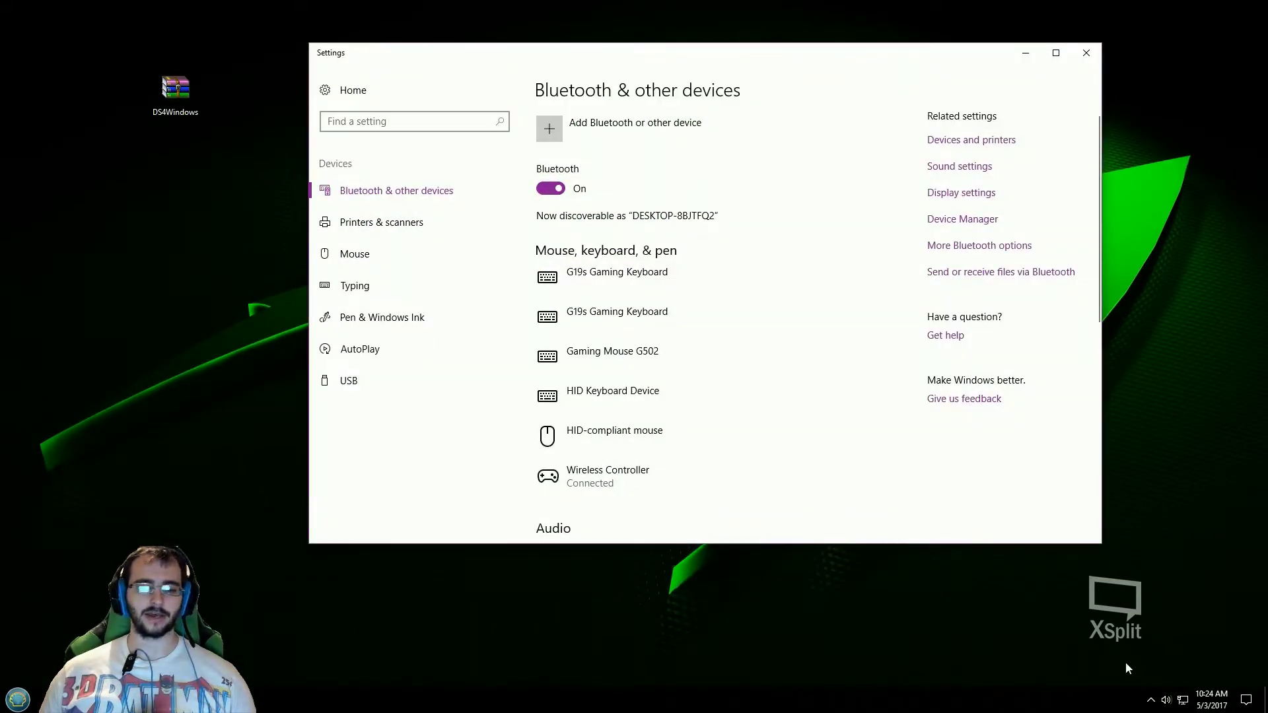
{"action": "left_click", "coordinate": [1151, 701]}
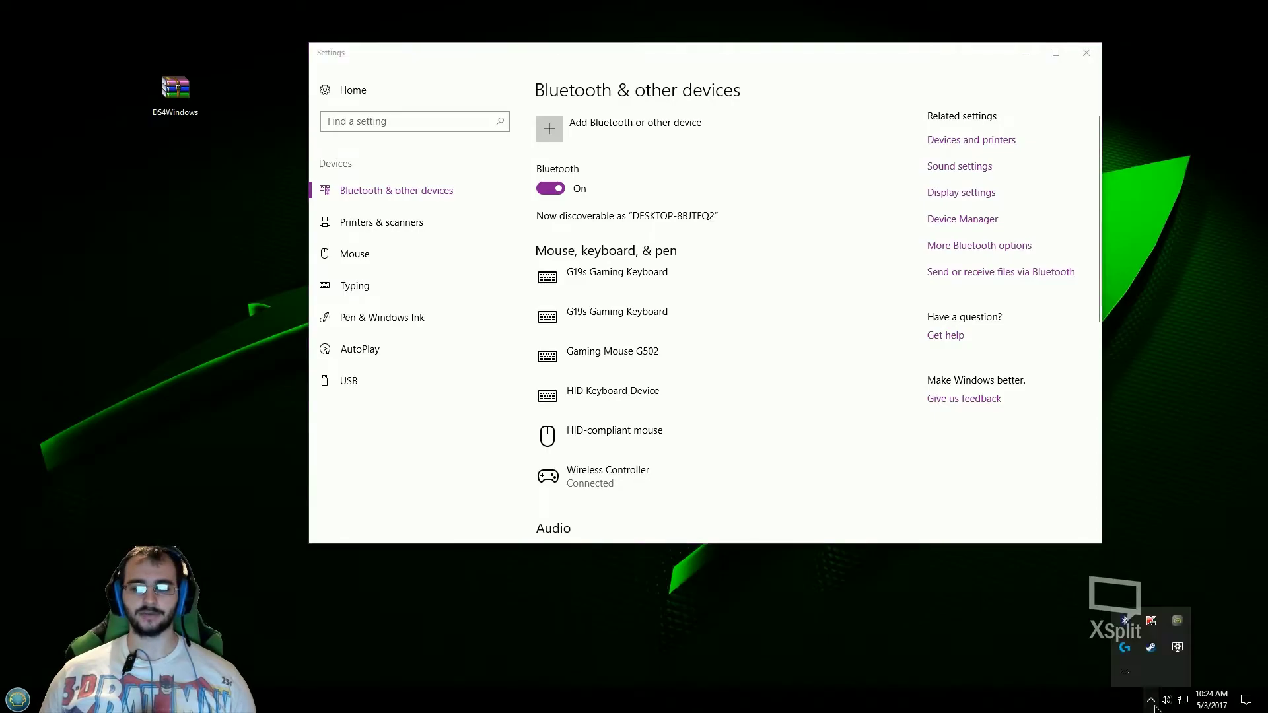
{"action": "right_click", "coordinate": [1123, 678]}
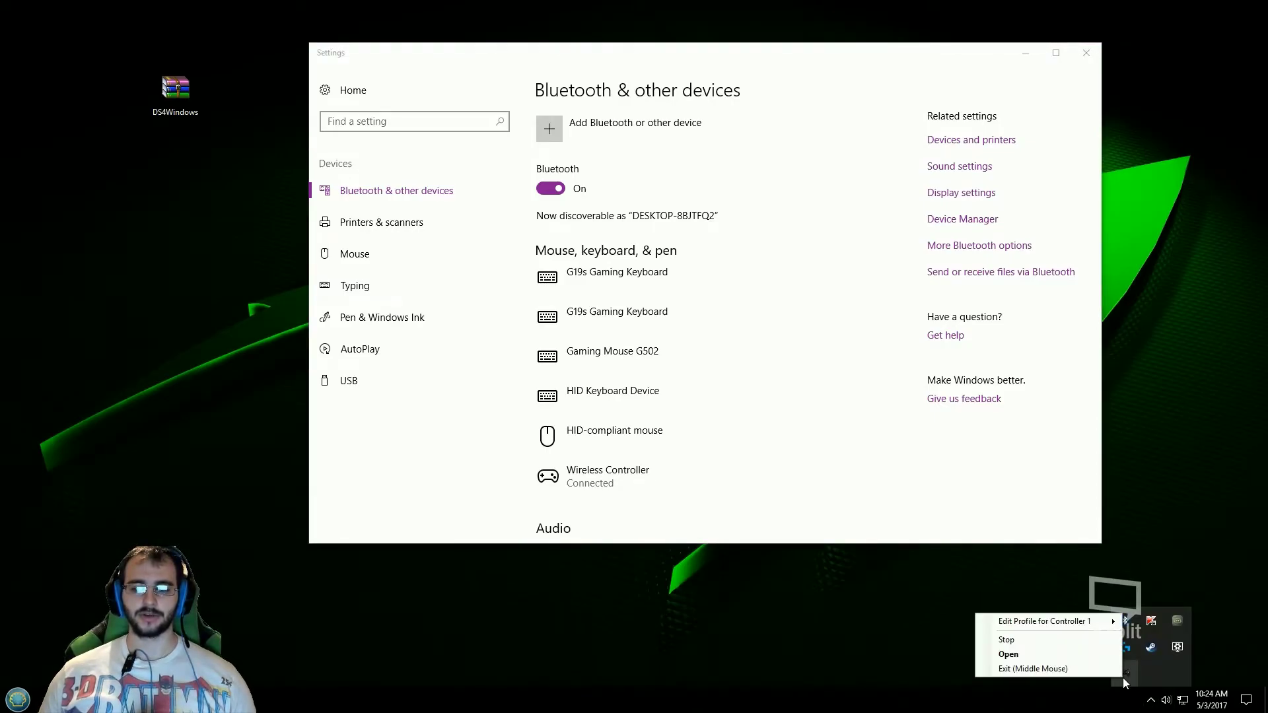
{"action": "left_click", "coordinate": [1086, 669]}
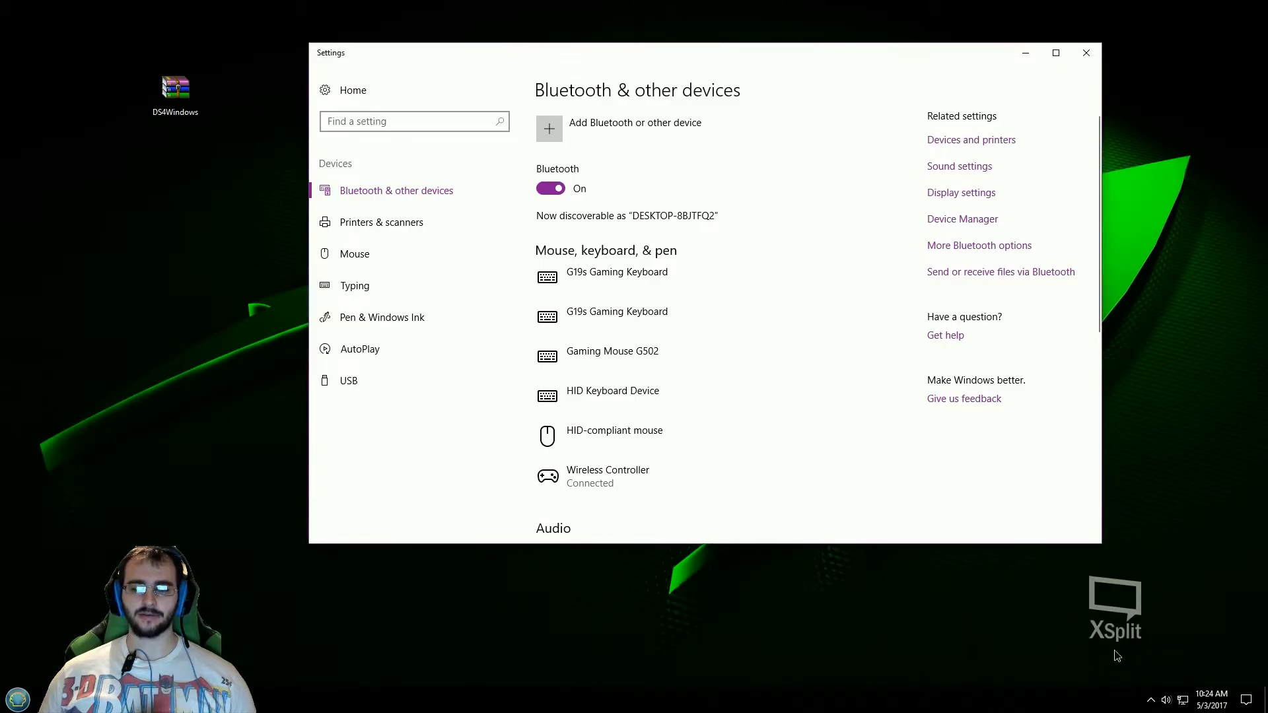
{"action": "left_click", "coordinate": [1150, 700]}
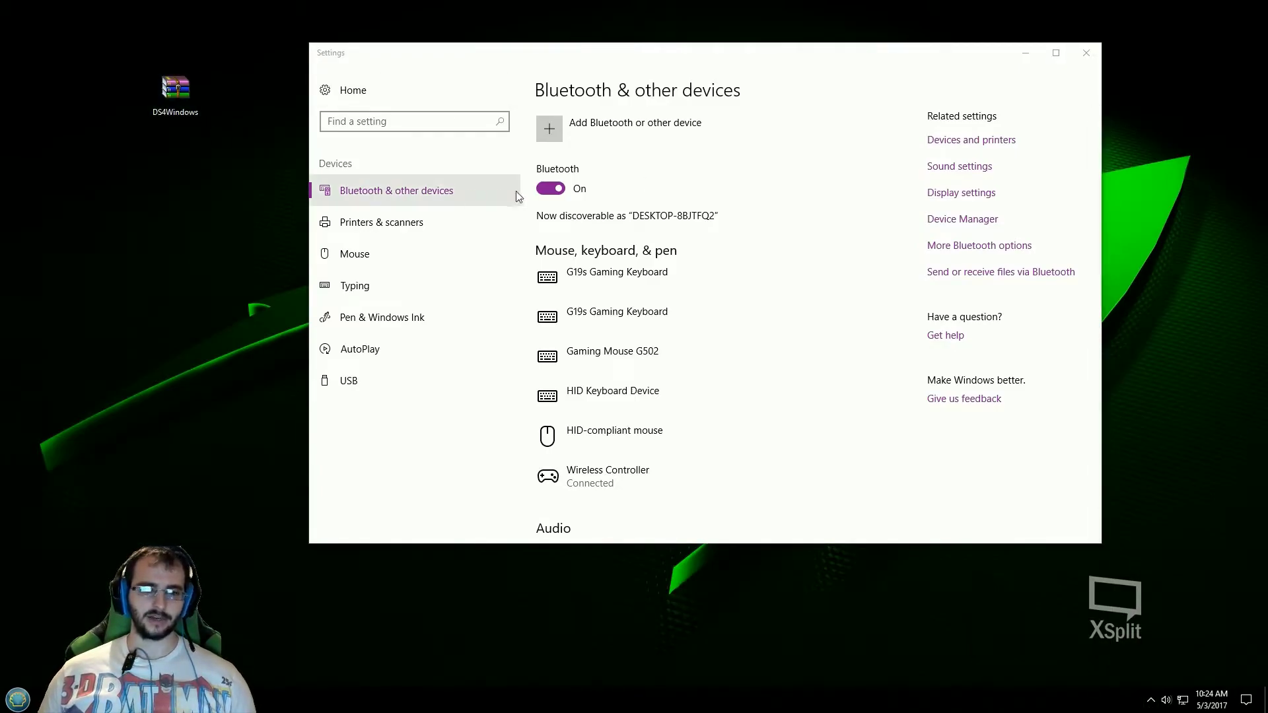
- Remove the Wireless Controller from the Bluetooth devices, confirm the removal, and close Settings
{"action": "left_click", "coordinate": [696, 468]}
{"action": "left_click", "coordinate": [786, 520]}
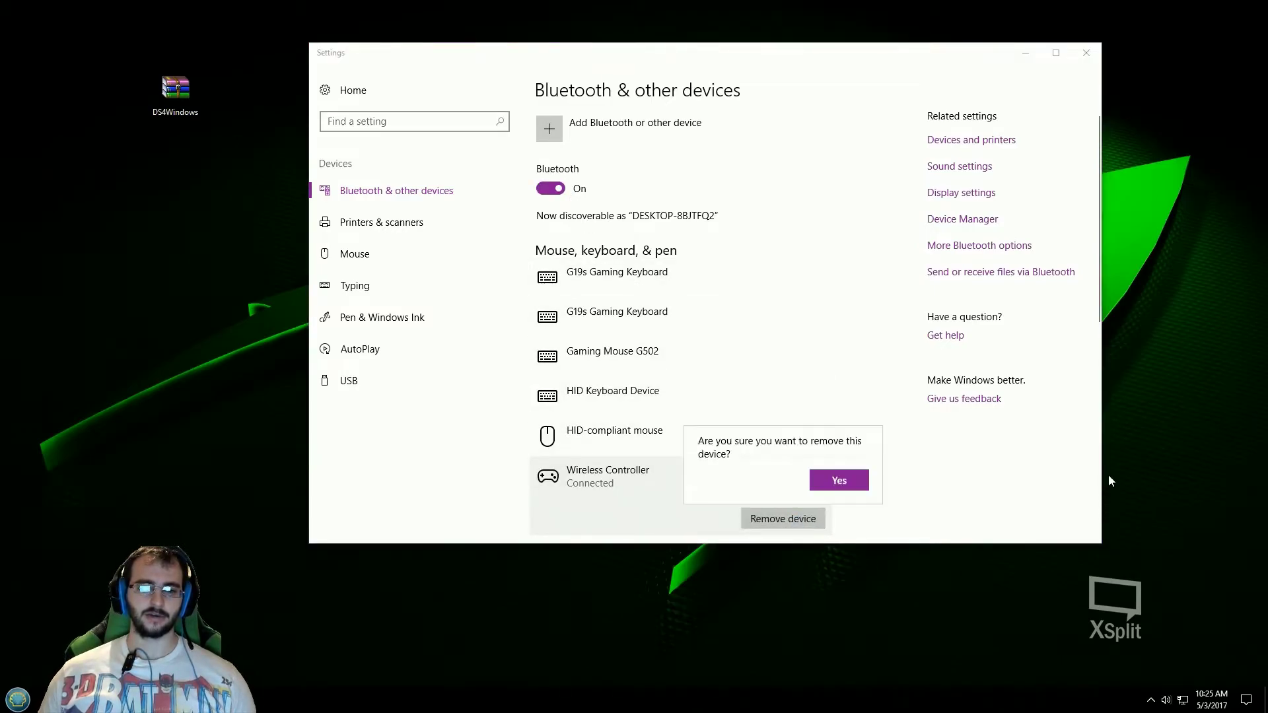
{"action": "left_click", "coordinate": [842, 480]}
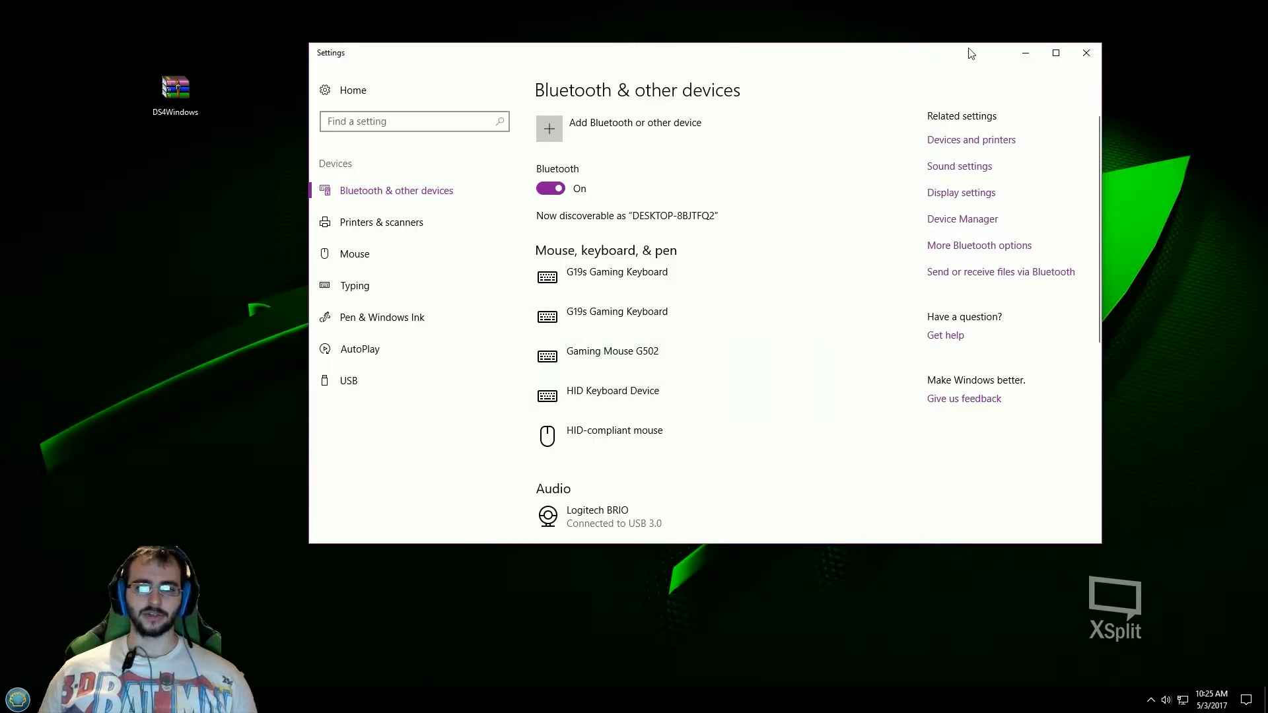
{"action": "left_click", "coordinate": [1086, 53]}
{"action": "left_click", "coordinate": [1150, 700]}
{"action": "left_click", "coordinate": [1159, 614]}
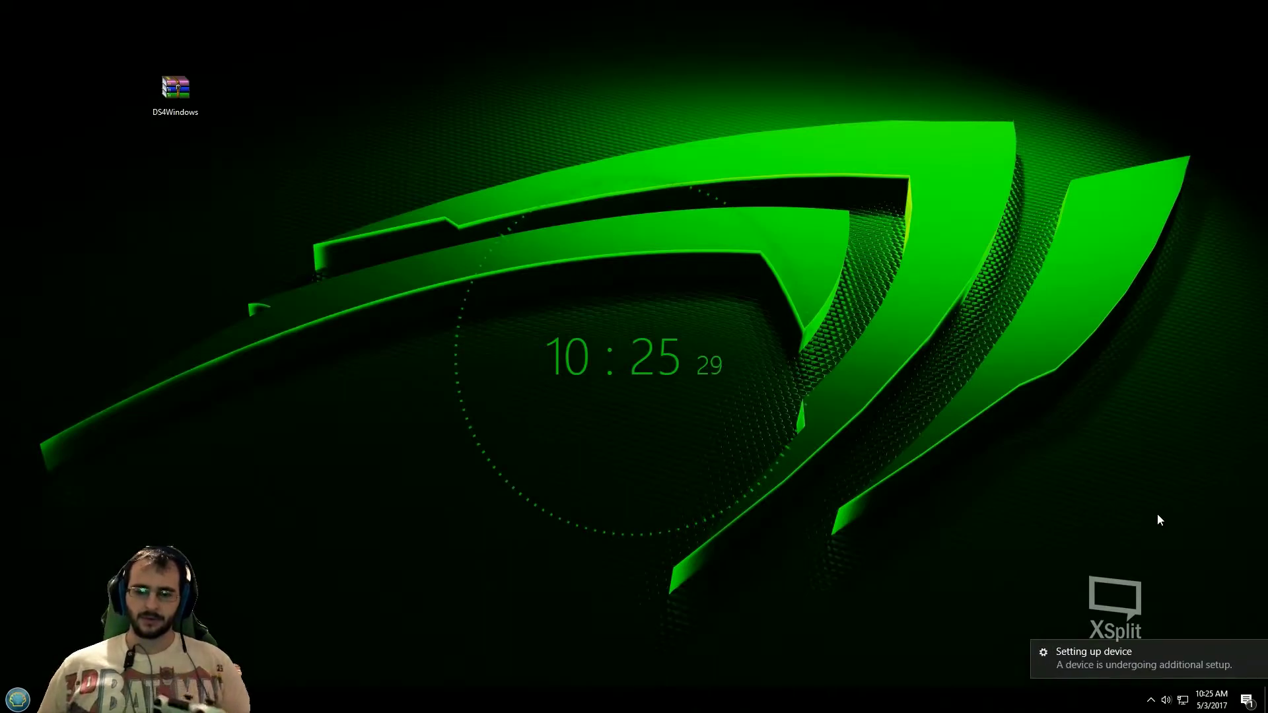
- Open the device settings from the controller's setup notification, check the device list, and close Settings again
{"action": "left_click", "coordinate": [1115, 658]}
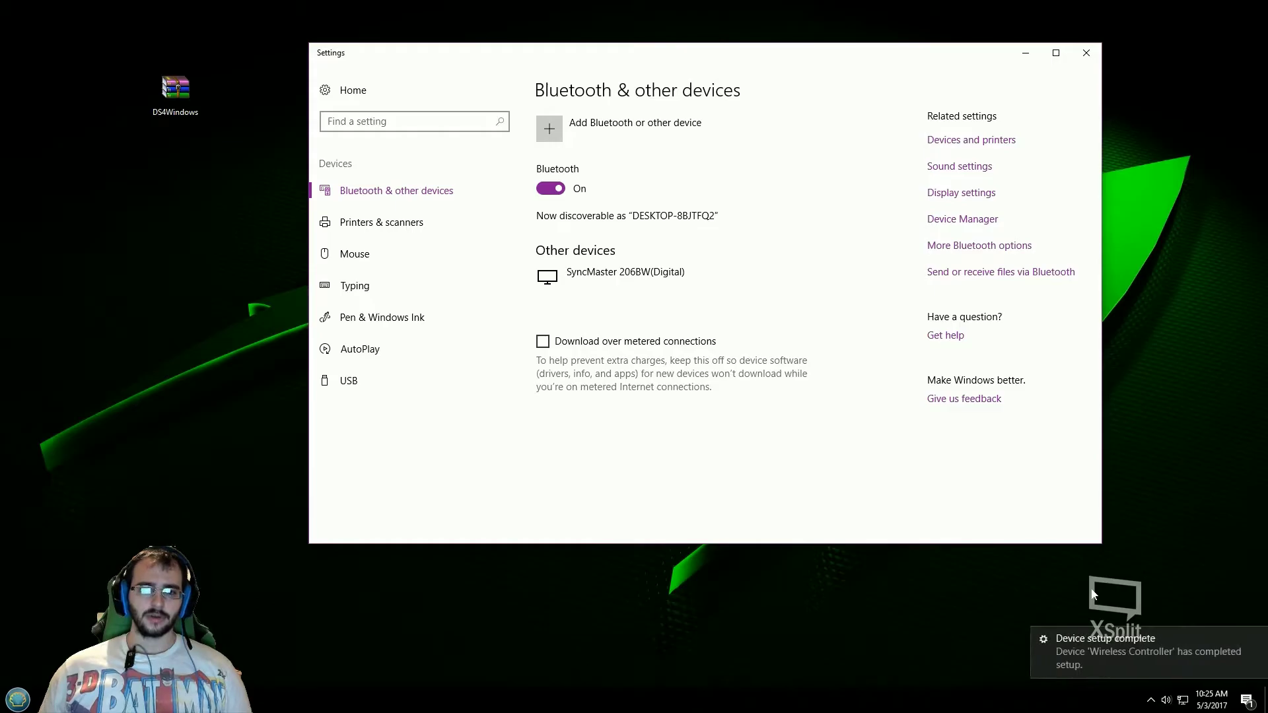
{"action": "left_click", "coordinate": [1105, 662]}
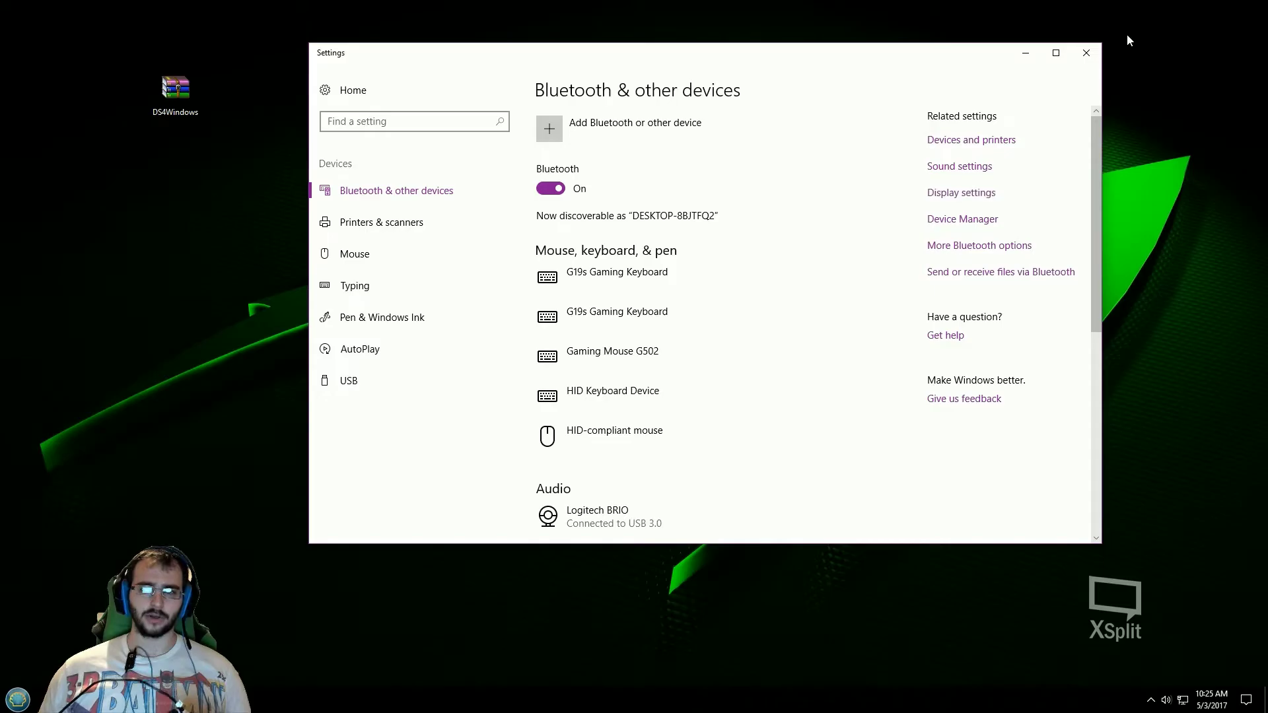
{"action": "left_click", "coordinate": [1090, 59]}
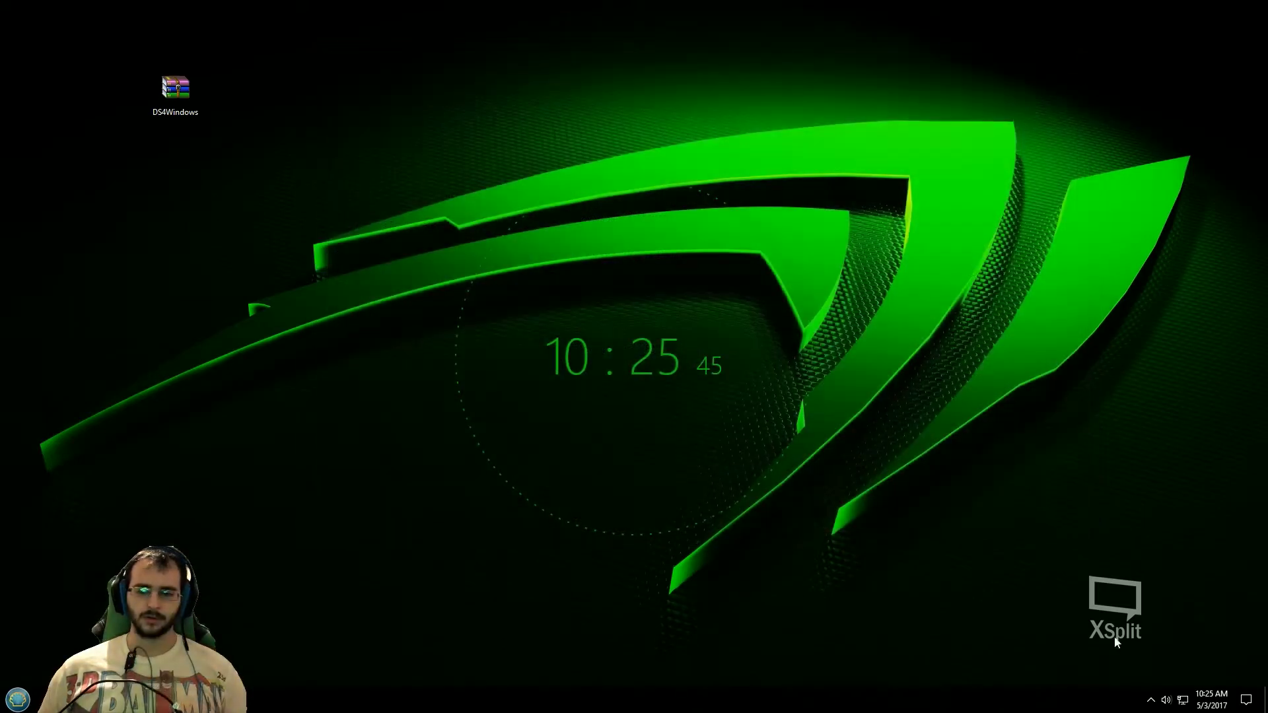
{"action": "left_click", "coordinate": [1151, 700]}
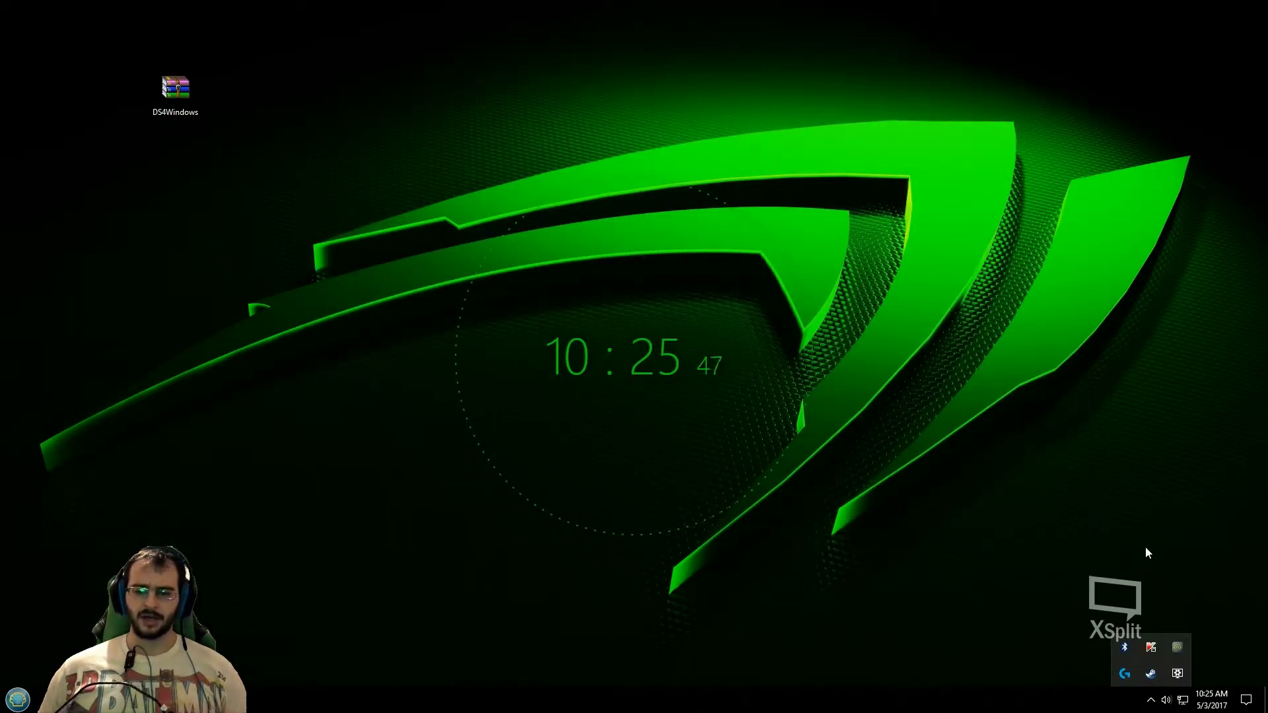
{"action": "left_click", "coordinate": [1141, 552]}
- Open the DS4Windows archive from the desktop, dismiss the WinRAR license reminder, and run DS4Windows.exe
{"action": "double_click", "coordinate": [163, 112]}
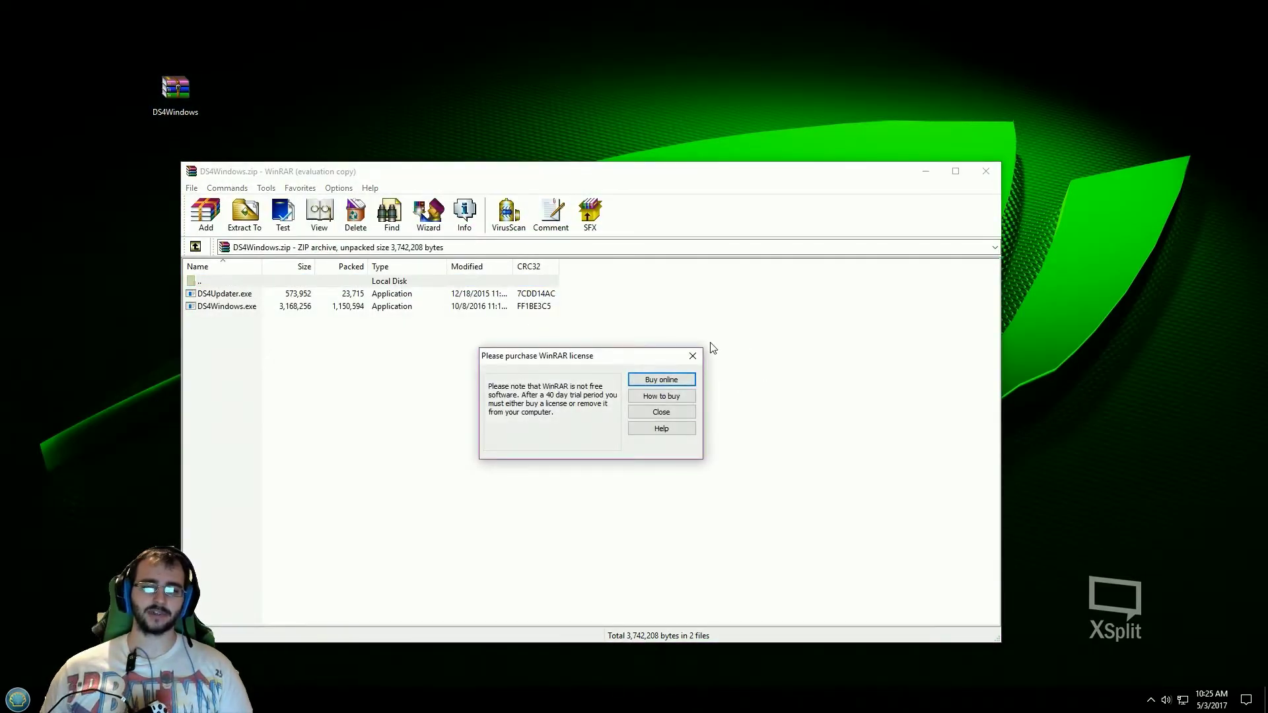
{"action": "left_click", "coordinate": [693, 356]}
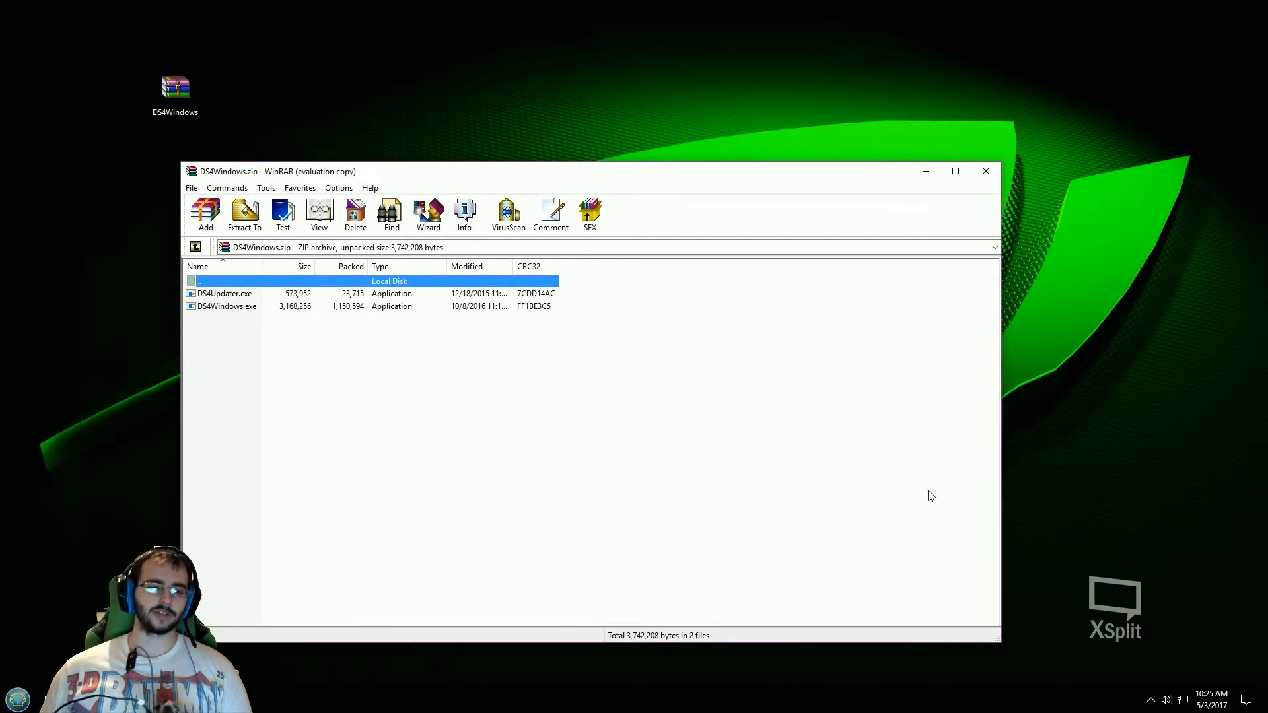
{"action": "key", "text": "alt+Tab"}
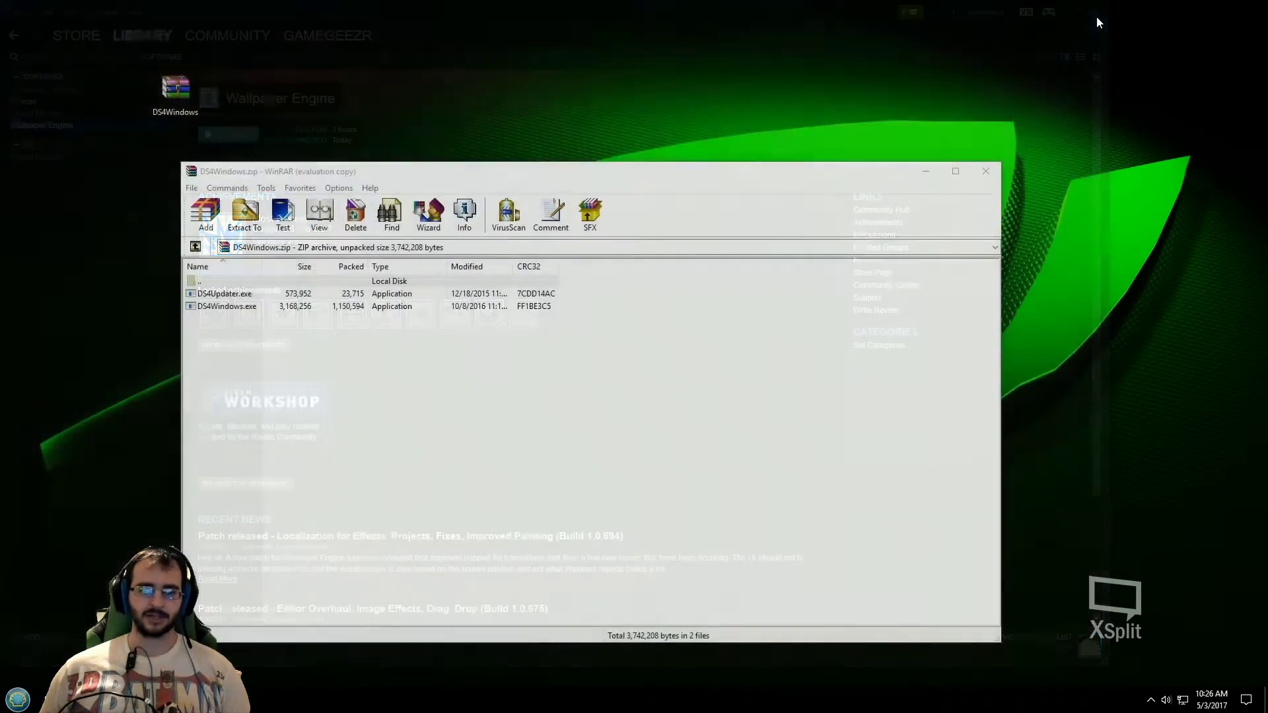
{"action": "left_click", "coordinate": [1095, 11]}
{"action": "left_click", "coordinate": [223, 308]}
{"action": "double_click", "coordinate": [235, 308]}
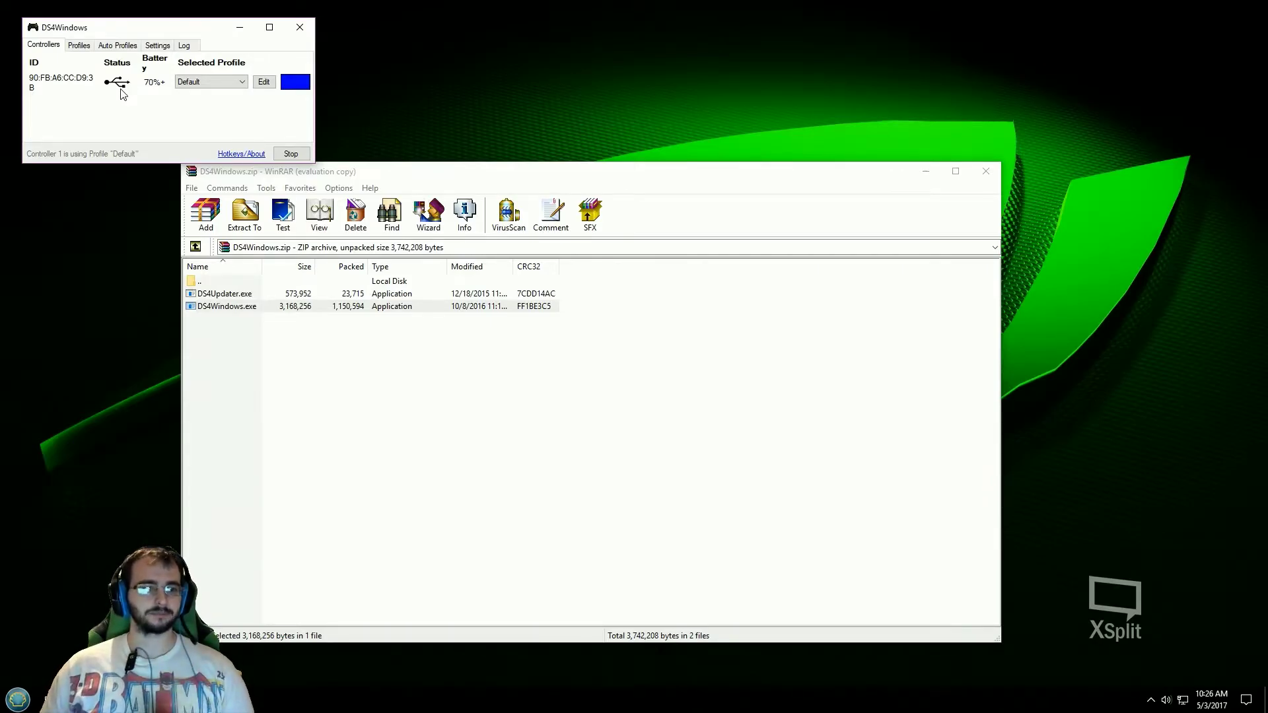
- Minimize the DS4Windows window and close the DS4Windows.zip archive window
{"action": "left_click", "coordinate": [240, 29]}
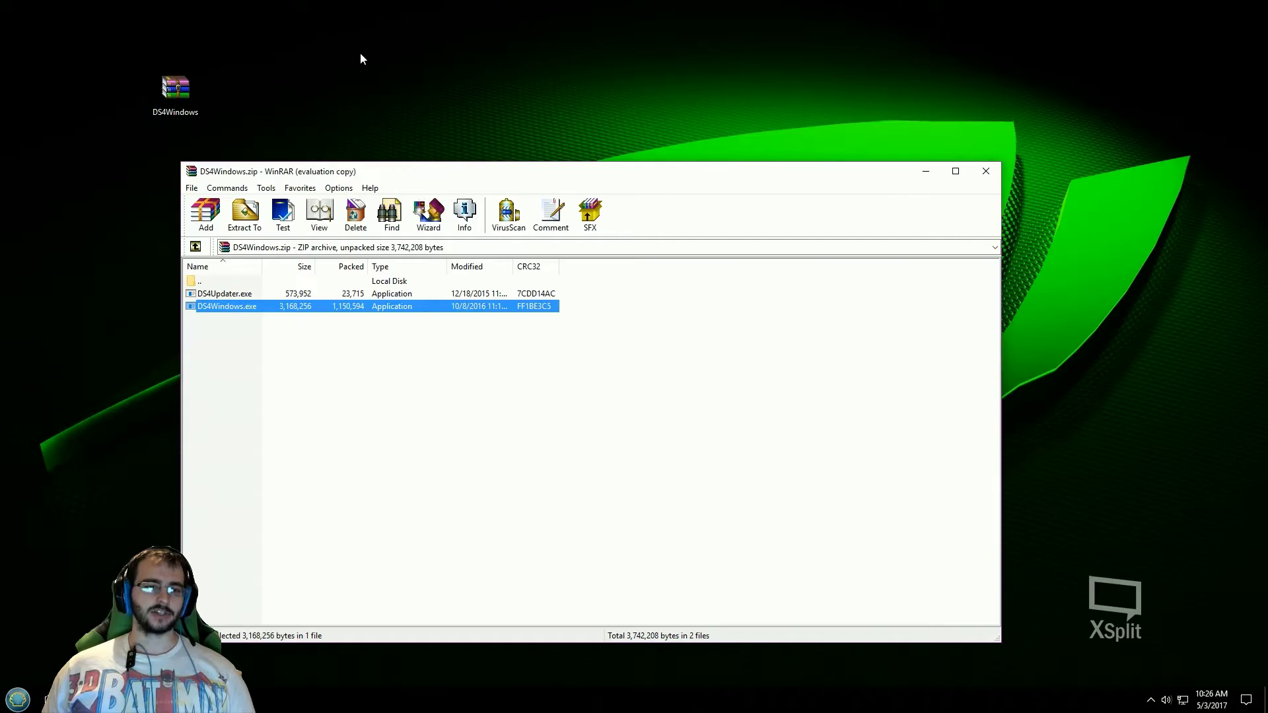
{"action": "left_click", "coordinate": [987, 171]}
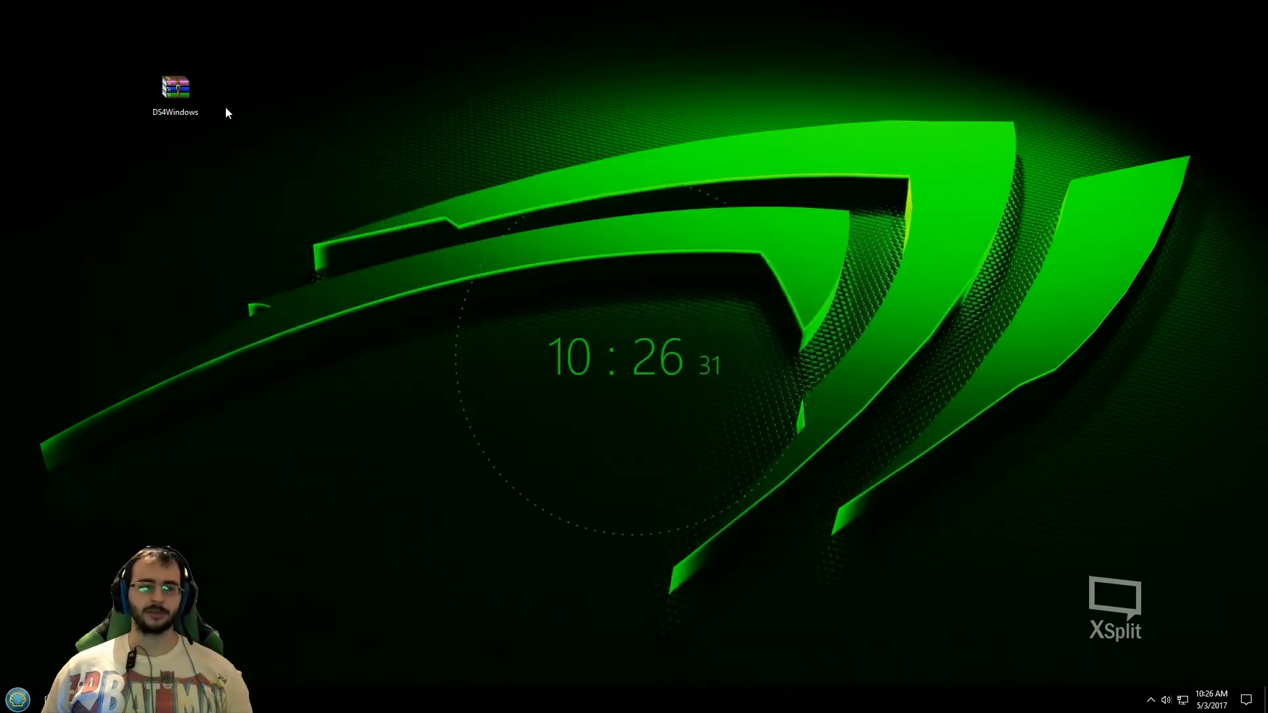
- Move the DS4Windows archive icon closer to the desktop's edge and check the hidden notification icons for DS4Windows
{"action": "left_click_drag", "start_coordinate": [175, 92], "coordinate": [70, 99]}
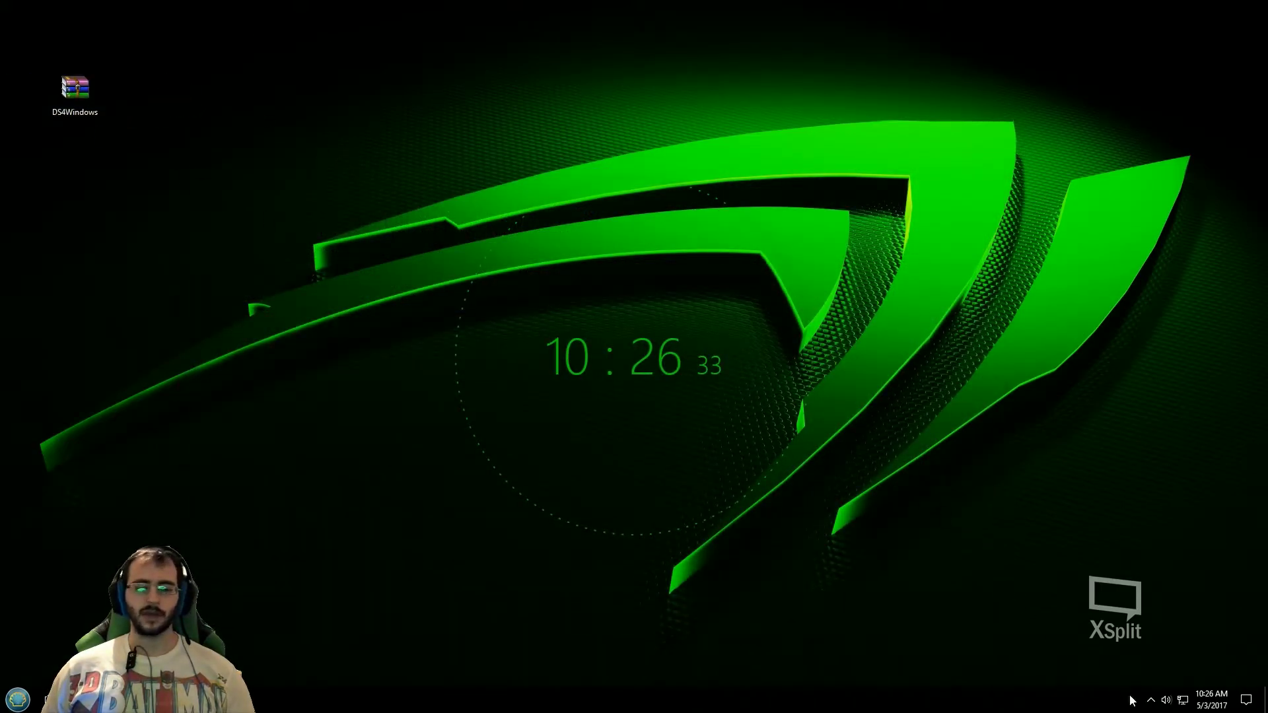
{"action": "left_click", "coordinate": [1149, 702]}
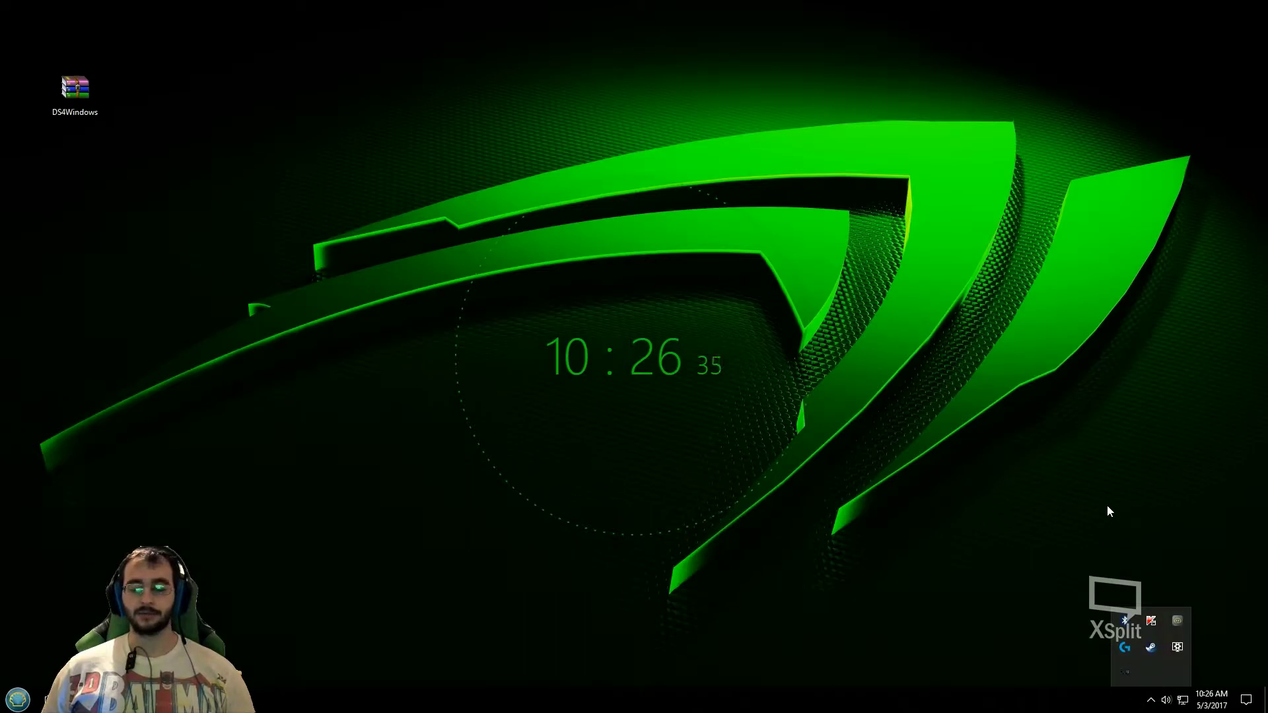
{"action": "left_click", "coordinate": [1152, 702]}
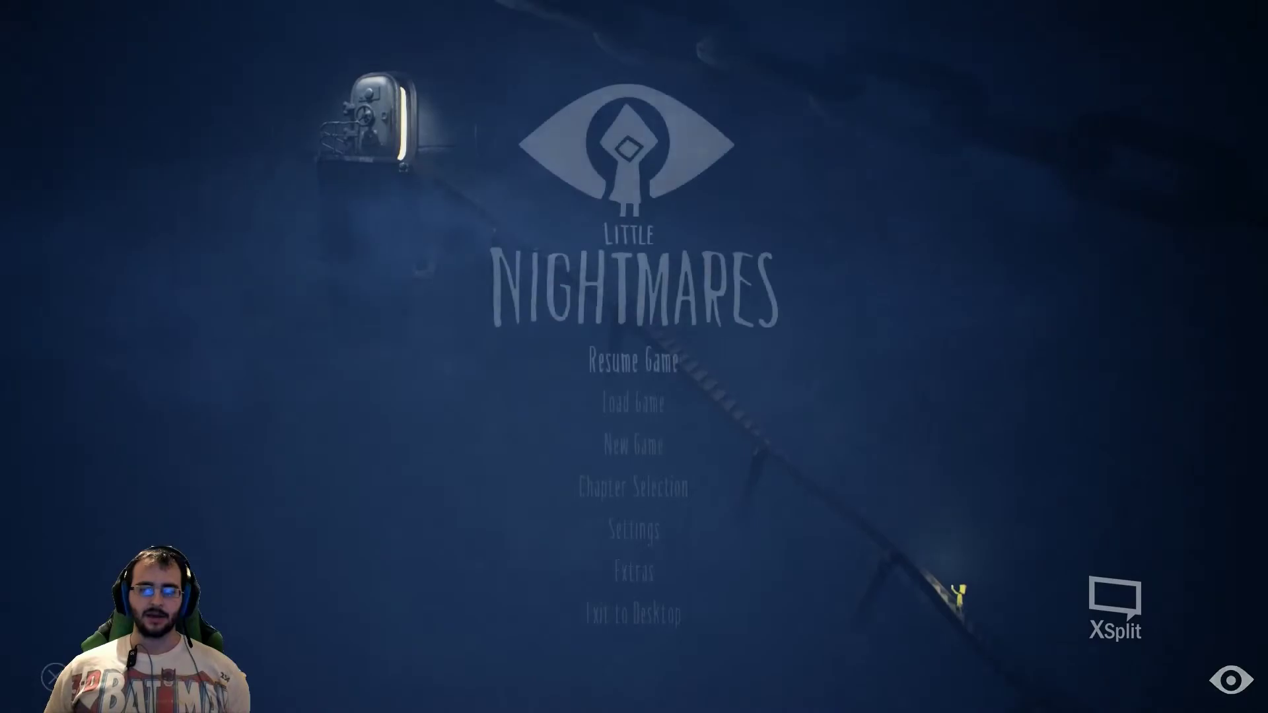
- Test the controller in the Little Nightmares main menu by moving the selection back and forth between Resume Game and Exit to Desktop
{"action": "key", "text": "Down"}
{"action": "key", "text": "Down"}
{"action": "key", "text": "Down"}
{"action": "key", "text": "Down"}
{"action": "key", "text": "Down"}
{"action": "key", "text": "Down"}
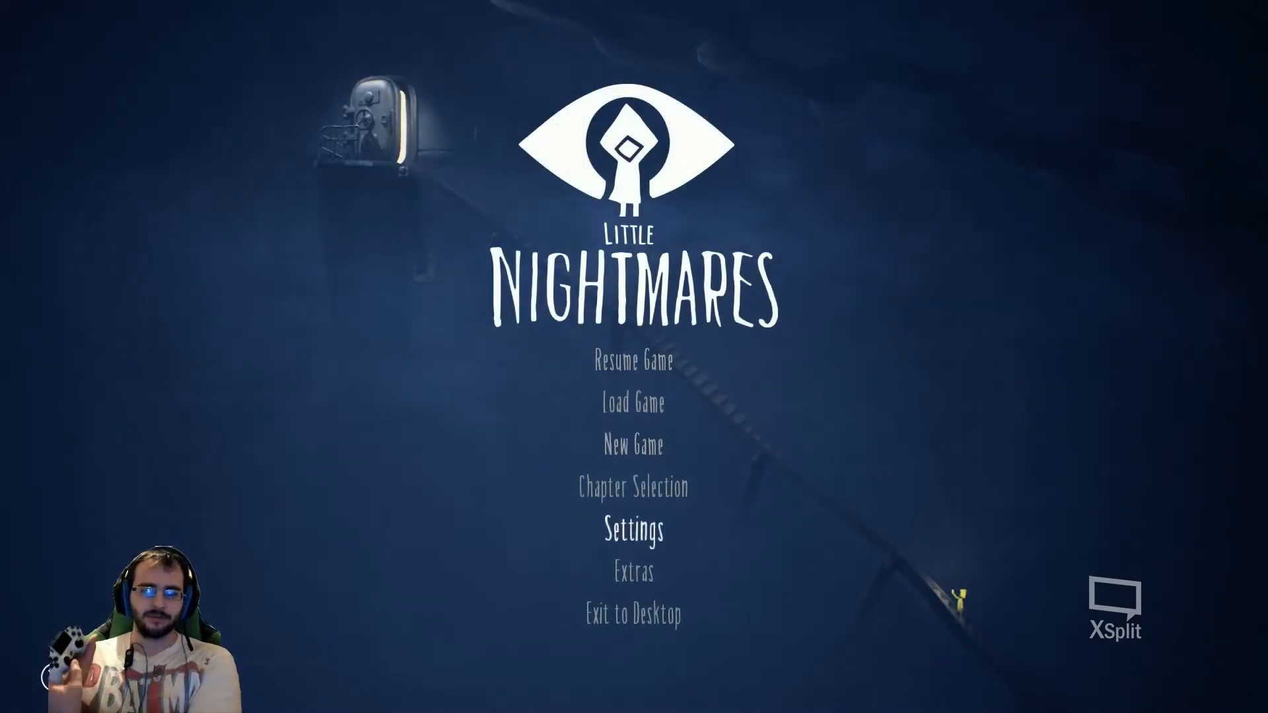
{"action": "key", "text": "Down"}
{"action": "key", "text": "Down"}
{"action": "key", "text": "Down"}
{"action": "key", "text": "Up"}
{"action": "key", "text": "Up"}
{"action": "key", "text": "Up"}
{"action": "key", "text": "Up"}
{"action": "key", "text": "Up"}
{"action": "key", "text": "Up"}
{"action": "key", "text": "Up"}
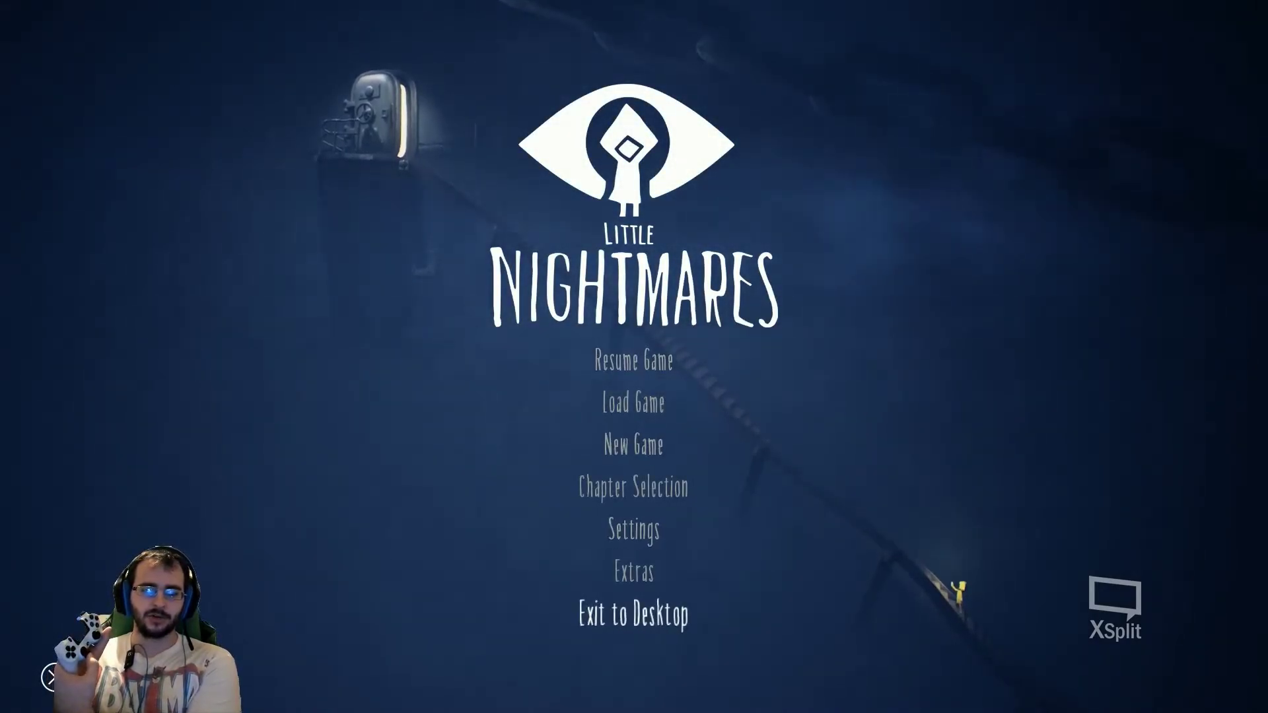
{"action": "key", "text": "Up"}
{"action": "key", "text": "Up"}
{"action": "key", "text": "Up"}
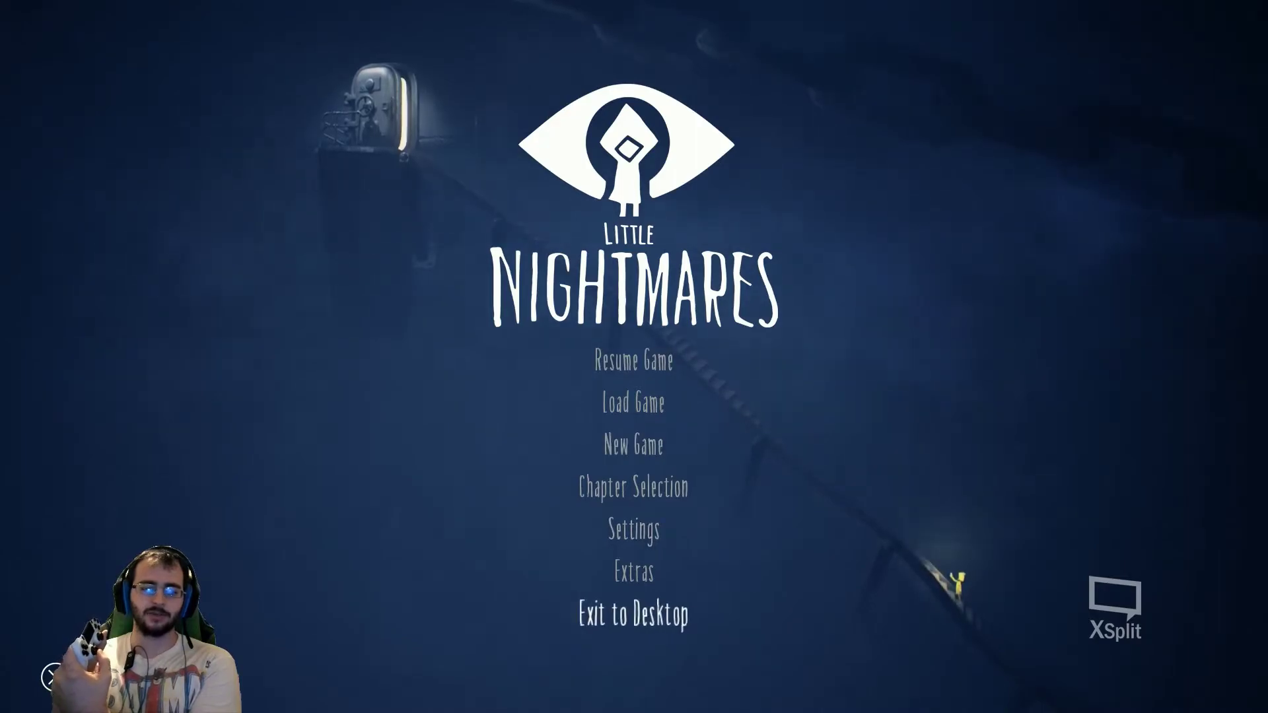
{"action": "key", "text": "Up"}
{"action": "key", "text": "Up"}
{"action": "key", "text": "Up"}
{"action": "key", "text": "Up"}
{"action": "key", "text": "Up"}
{"action": "key", "text": "Up"}
{"action": "key", "text": "Down"}
{"action": "key", "text": "Down"}
{"action": "key", "text": "Down"}
{"action": "key", "text": "Down"}
{"action": "key", "text": "Down"}
{"action": "key", "text": "Down"}
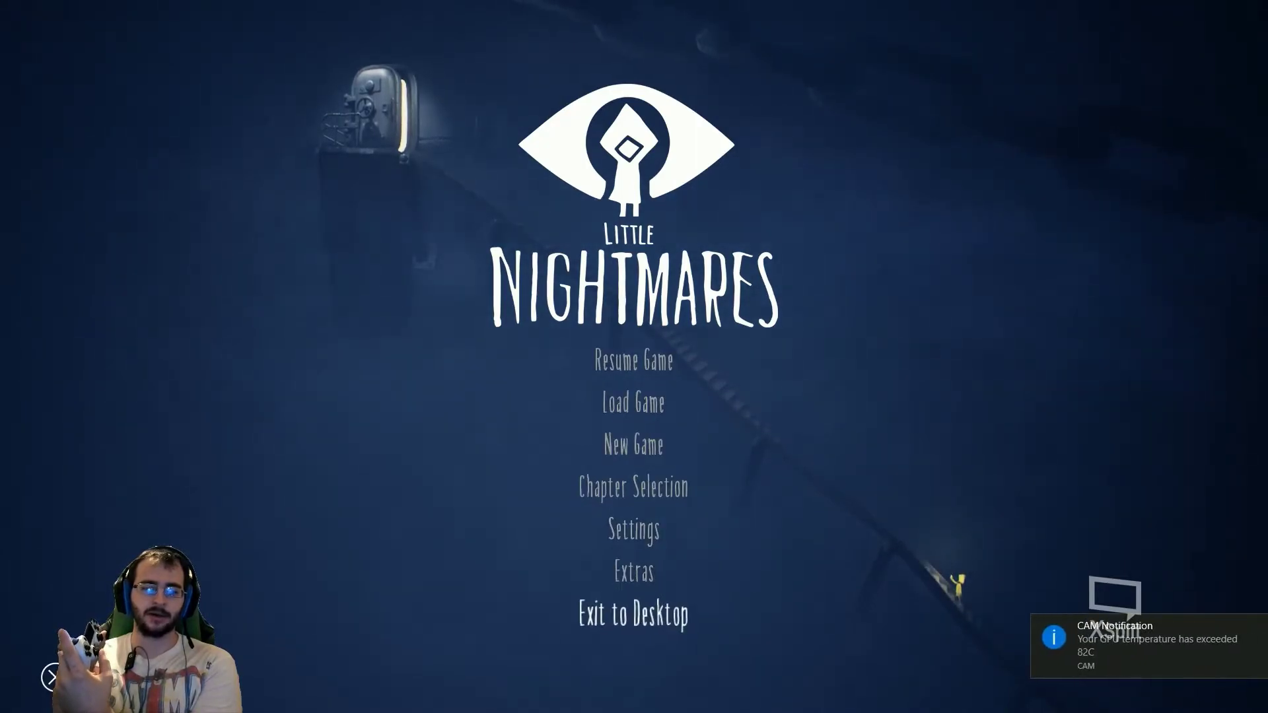
{"action": "key", "text": "Up"}
{"action": "key", "text": "Up"}
{"action": "key", "text": "Up"}
{"action": "key", "text": "Up"}
{"action": "key", "text": "Up"}
{"action": "key", "text": "Up"}
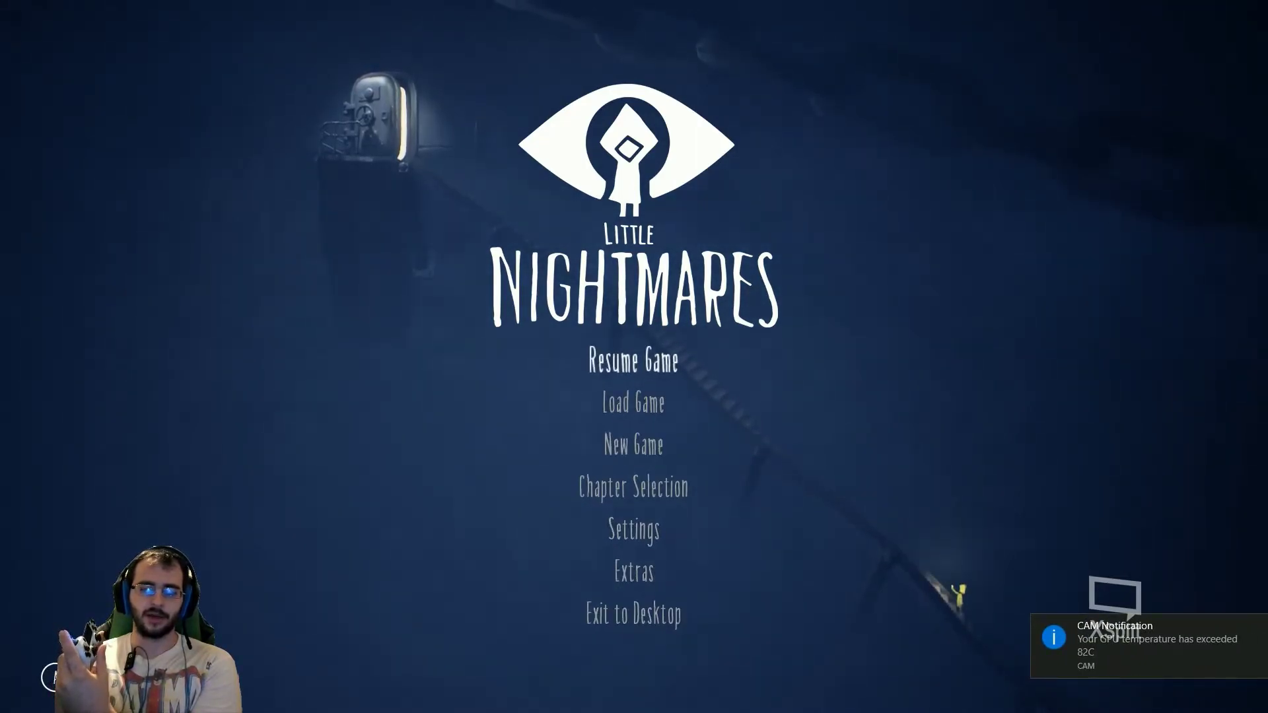
- Cycle the main menu selection repeatedly from Resume Game down to Exit to Desktop and back up to check the controller's response
{"action": "key", "text": "Down"}
{"action": "key", "text": "Down"}
{"action": "key", "text": "Down"}
{"action": "key", "text": "Down"}
{"action": "key", "text": "Down"}
{"action": "key", "text": "Down"}
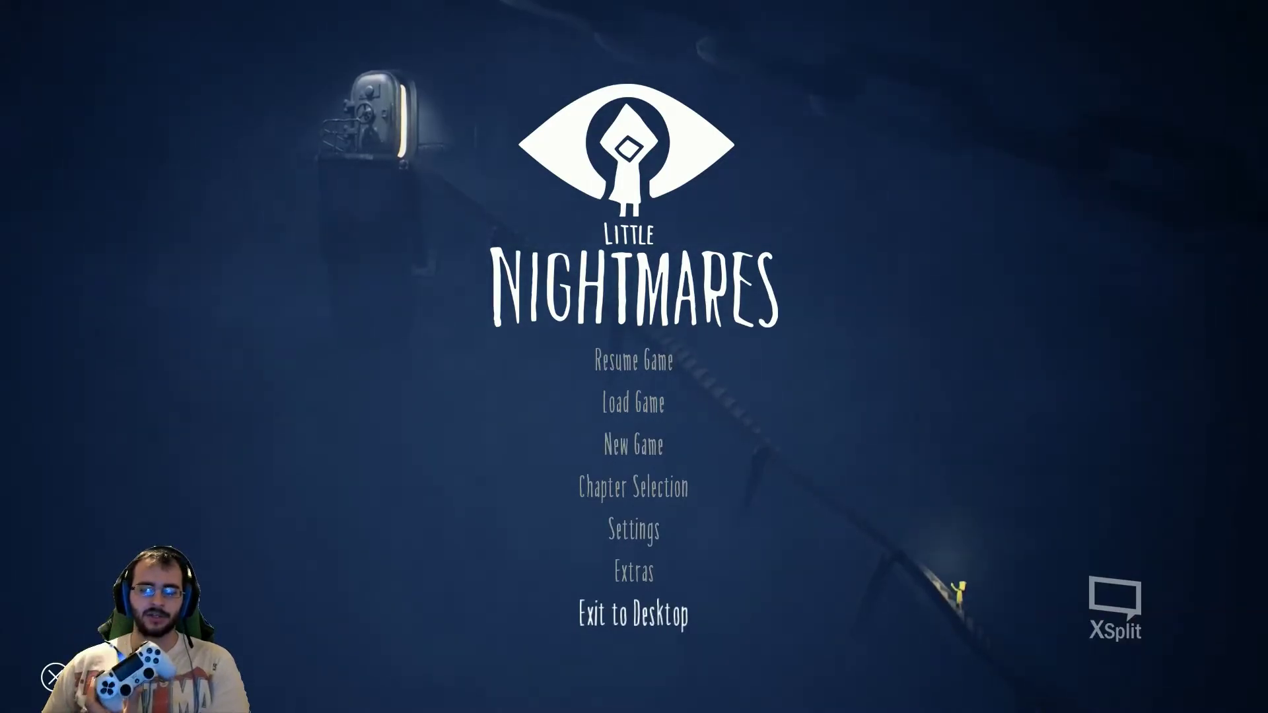
{"action": "key", "text": "Up"}
{"action": "key", "text": "Up"}
{"action": "key", "text": "Up"}
{"action": "key", "text": "Up"}
{"action": "key", "text": "Up"}
{"action": "key", "text": "Up"}
{"action": "key", "text": "Down"}
{"action": "key", "text": "Down"}
{"action": "key", "text": "Down"}
{"action": "key", "text": "Down"}
{"action": "key", "text": "Down"}
{"action": "key", "text": "Down"}
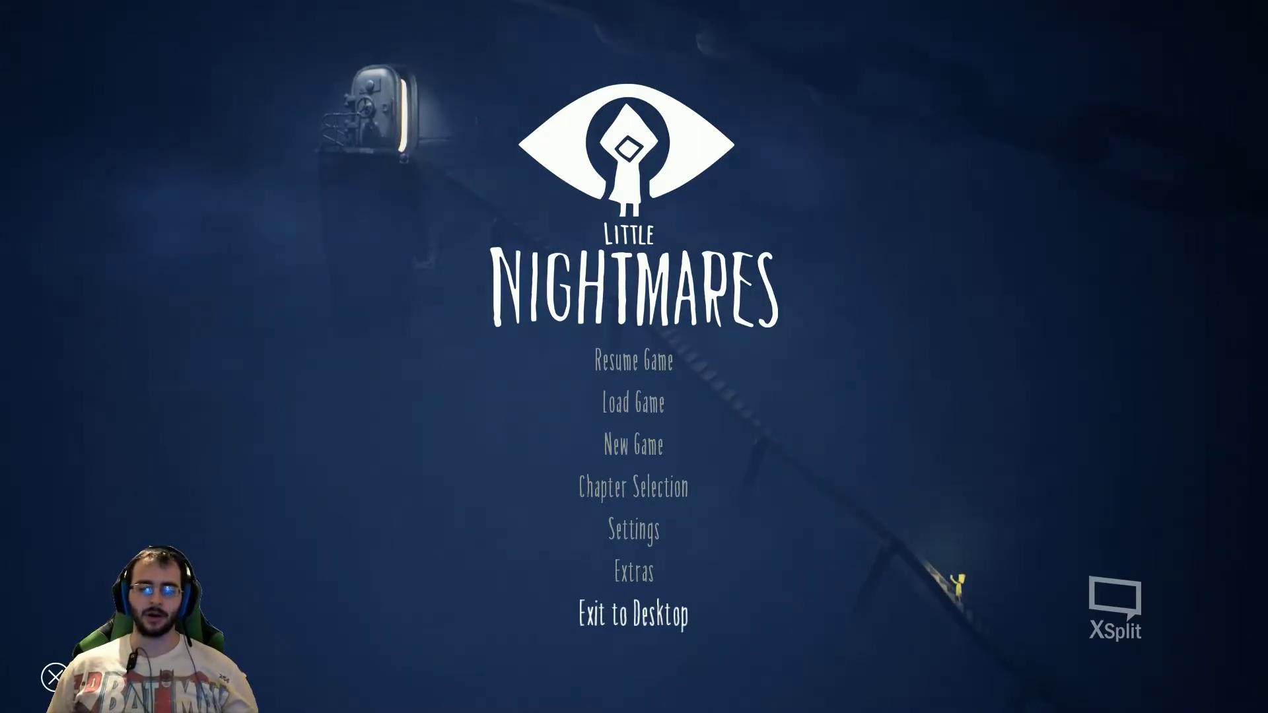
{"action": "key", "text": "Up"}
{"action": "key", "text": "Up"}
{"action": "key", "text": "Up"}
{"action": "key", "text": "Up"}
{"action": "key", "text": "Up"}
{"action": "key", "text": "Up"}
{"action": "key", "text": "Down"}
{"action": "key", "text": "Down"}
{"action": "key", "text": "Down"}
{"action": "key", "text": "Down"}
{"action": "key", "text": "Down"}
{"action": "key", "text": "Down"}
{"action": "key", "text": "Up"}
{"action": "key", "text": "Up"}
{"action": "key", "text": "Up"}
{"action": "key", "text": "Up"}
{"action": "key", "text": "Up"}
{"action": "key", "text": "Up"}
{"action": "key", "text": "Down"}
{"action": "key", "text": "Down"}
{"action": "key", "text": "Down"}
{"action": "key", "text": "Down"}
{"action": "key", "text": "Down"}
{"action": "key", "text": "Down"}
{"action": "key", "text": "Up"}
{"action": "key", "text": "Up"}
{"action": "key", "text": "Up"}
{"action": "key", "text": "Up"}
{"action": "key", "text": "Up"}
{"action": "key", "text": "Up"}
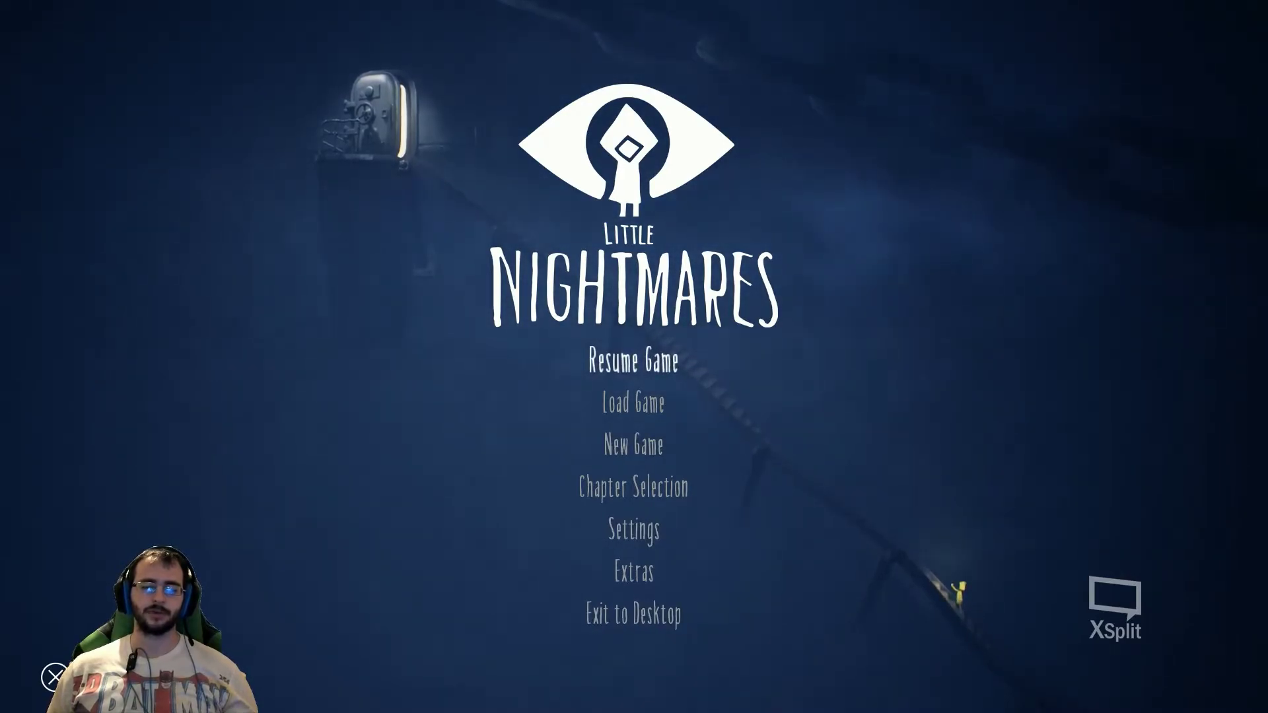
{"action": "key", "text": "Down"}
{"action": "key", "text": "Down"}
{"action": "key", "text": "Down"}
{"action": "key", "text": "Down"}
{"action": "key", "text": "Down"}
{"action": "key", "text": "Down"}
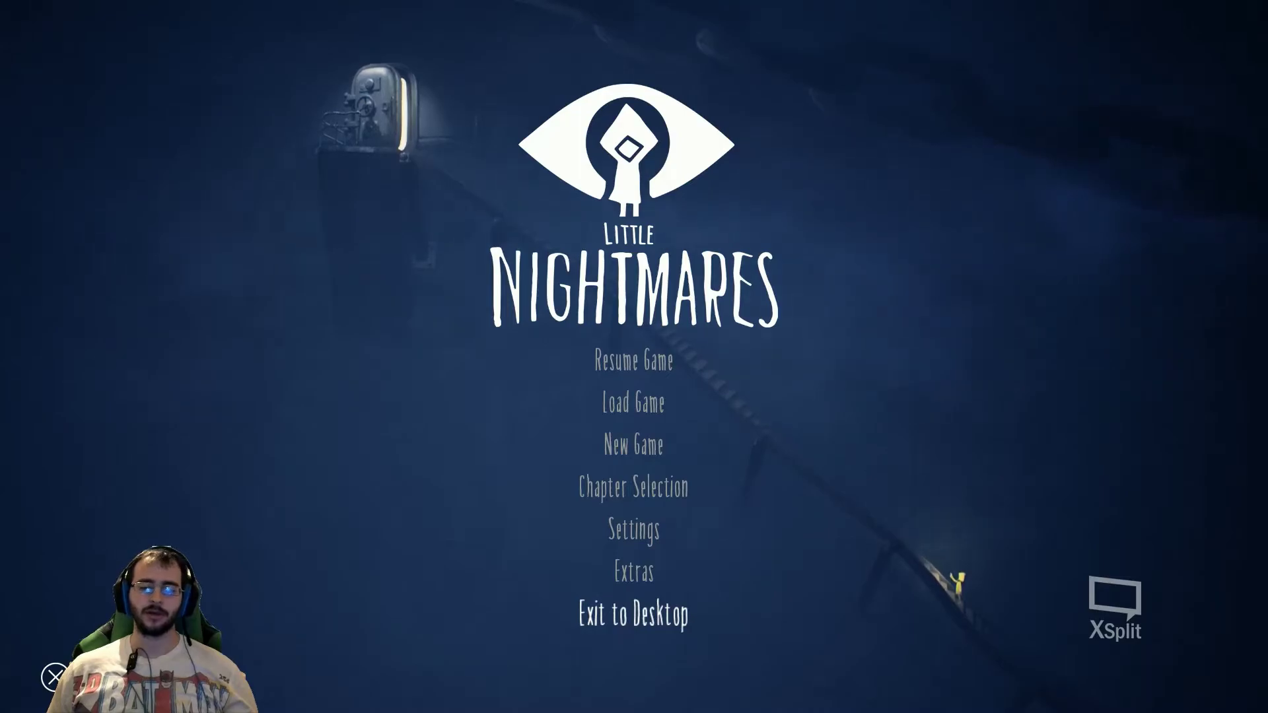
{"action": "key", "text": "Up"}
{"action": "key", "text": "Up"}
{"action": "key", "text": "Up"}
{"action": "key", "text": "Up"}
{"action": "key", "text": "Up"}
{"action": "key", "text": "Up"}
{"action": "key", "text": "Down"}
{"action": "key", "text": "Down"}
{"action": "key", "text": "Down"}
{"action": "key", "text": "Down"}
{"action": "key", "text": "Down"}
{"action": "key", "text": "Down"}
{"action": "key", "text": "Up"}
{"action": "key", "text": "Up"}
{"action": "key", "text": "Up"}
{"action": "key", "text": "Up"}
{"action": "key", "text": "Up"}
{"action": "key", "text": "Up"}
- Select Exit to Desktop in the main menu and quit Little Nightmares
{"action": "key", "text": "Down"}
{"action": "key", "text": "Down"}
{"action": "key", "text": "Down"}
{"action": "key", "text": "Down"}
{"action": "key", "text": "Down"}
{"action": "key", "text": "Down"}
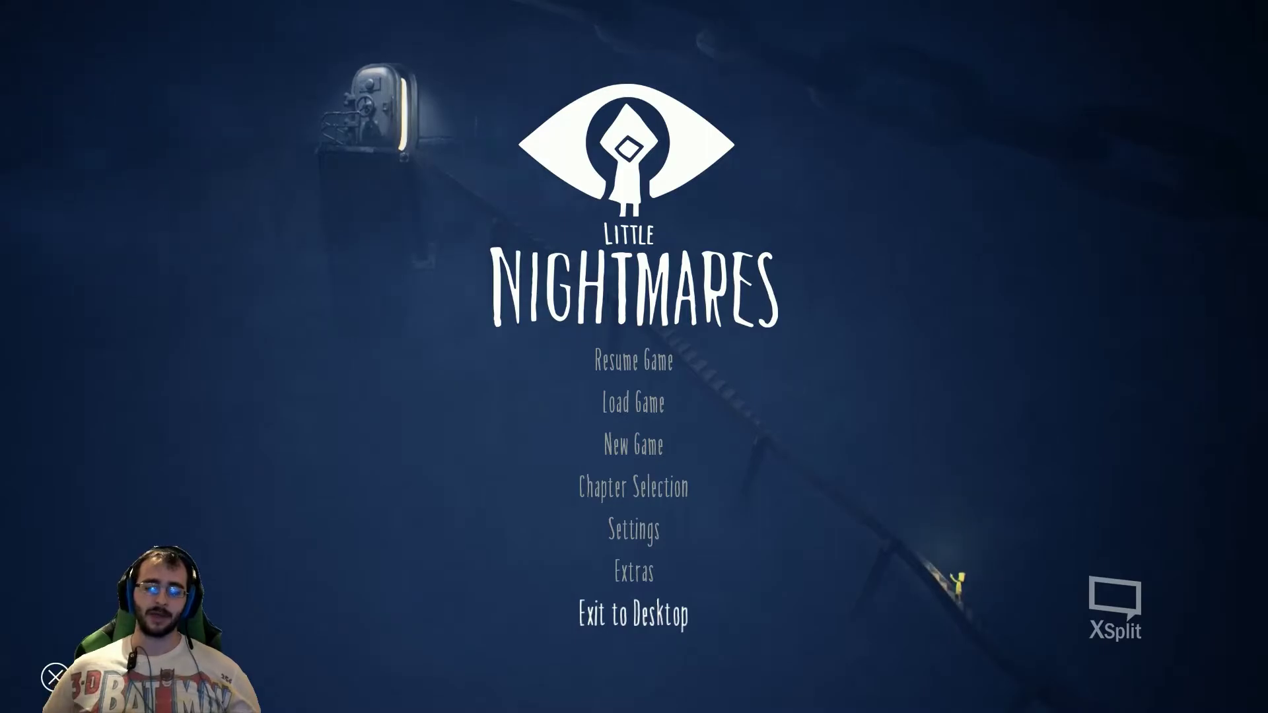
{"action": "key", "text": "Return"}
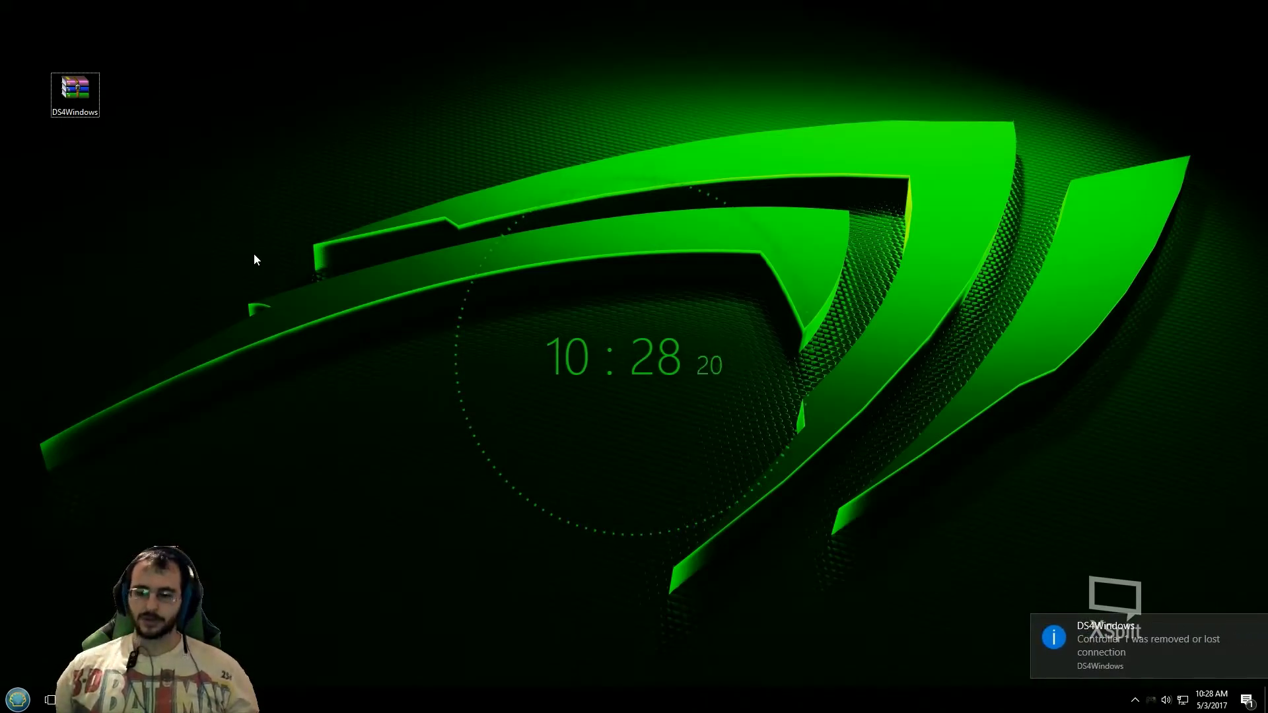
- Bring up the DS4Windows window from the notification area and close the program
{"action": "left_click", "coordinate": [1150, 700]}
{"action": "right_click", "coordinate": [1146, 702]}
{"action": "left_click", "coordinate": [1002, 617]}
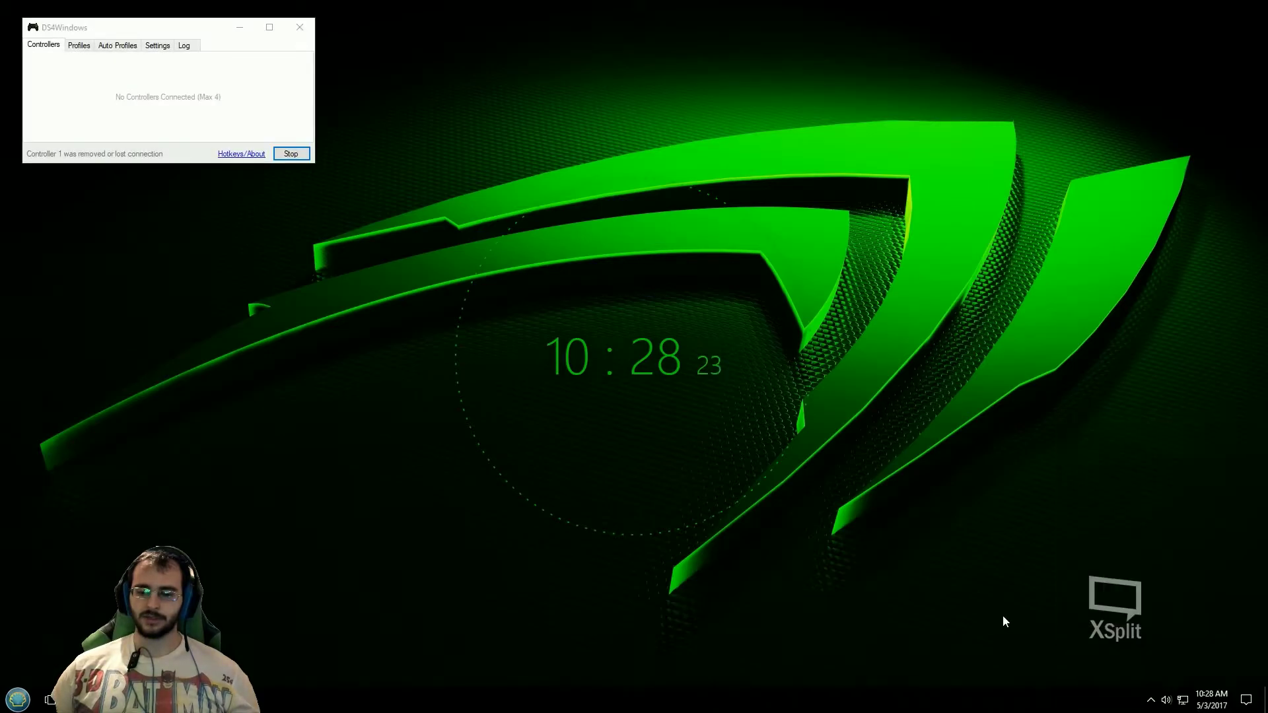
{"action": "left_click", "coordinate": [300, 27]}
- Open the Bluetooth & other devices settings and pair the Wireless Controller as a new Bluetooth device
{"action": "left_click", "coordinate": [1151, 701]}
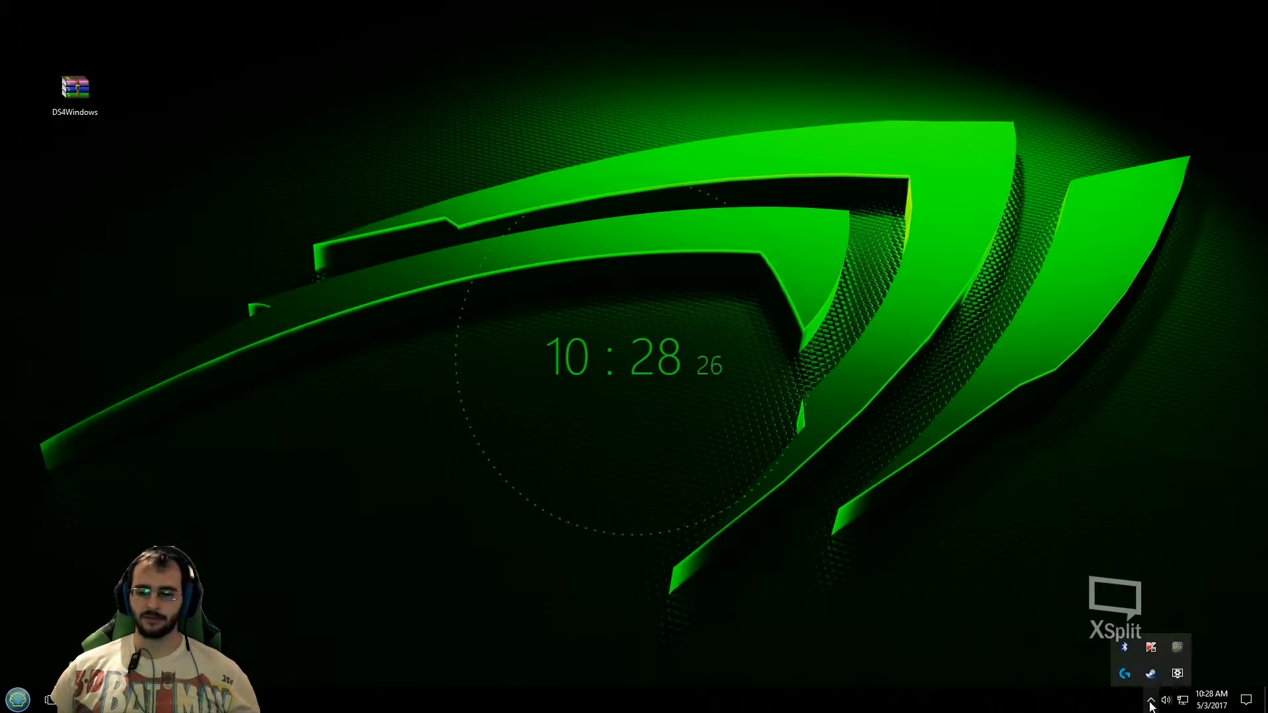
{"action": "double_click", "coordinate": [1125, 648]}
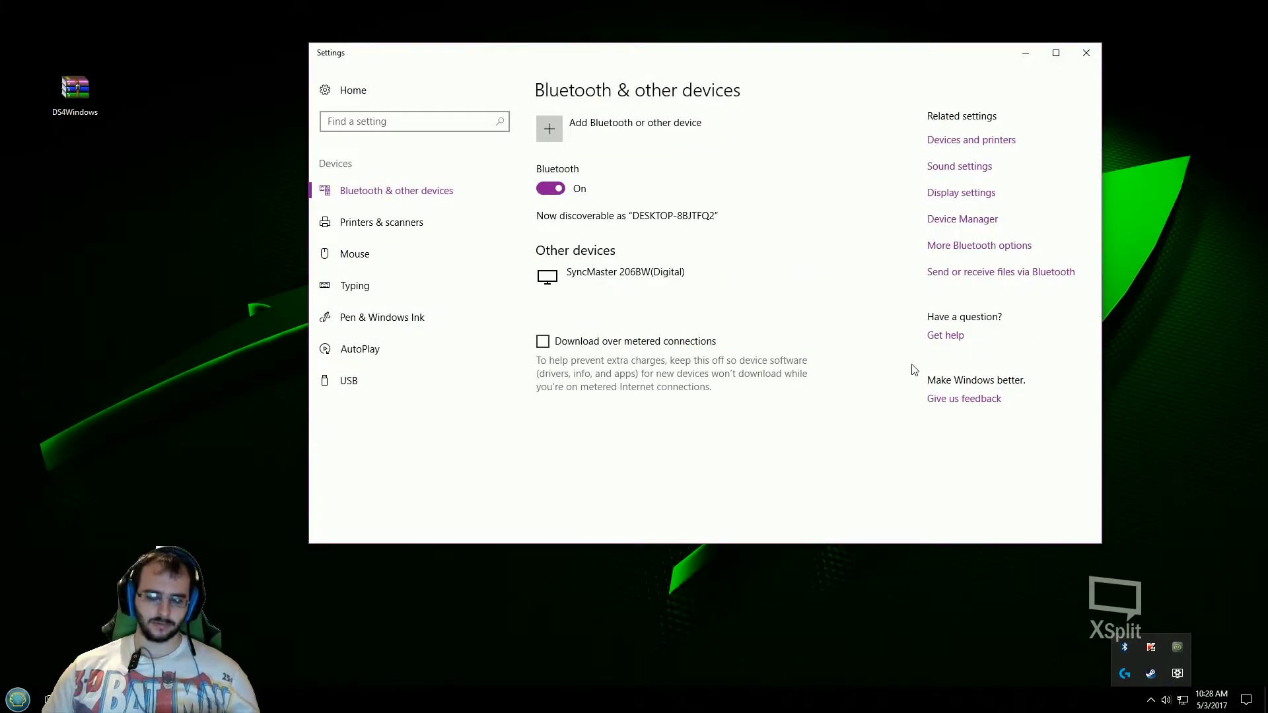
{"action": "left_click", "coordinate": [914, 370]}
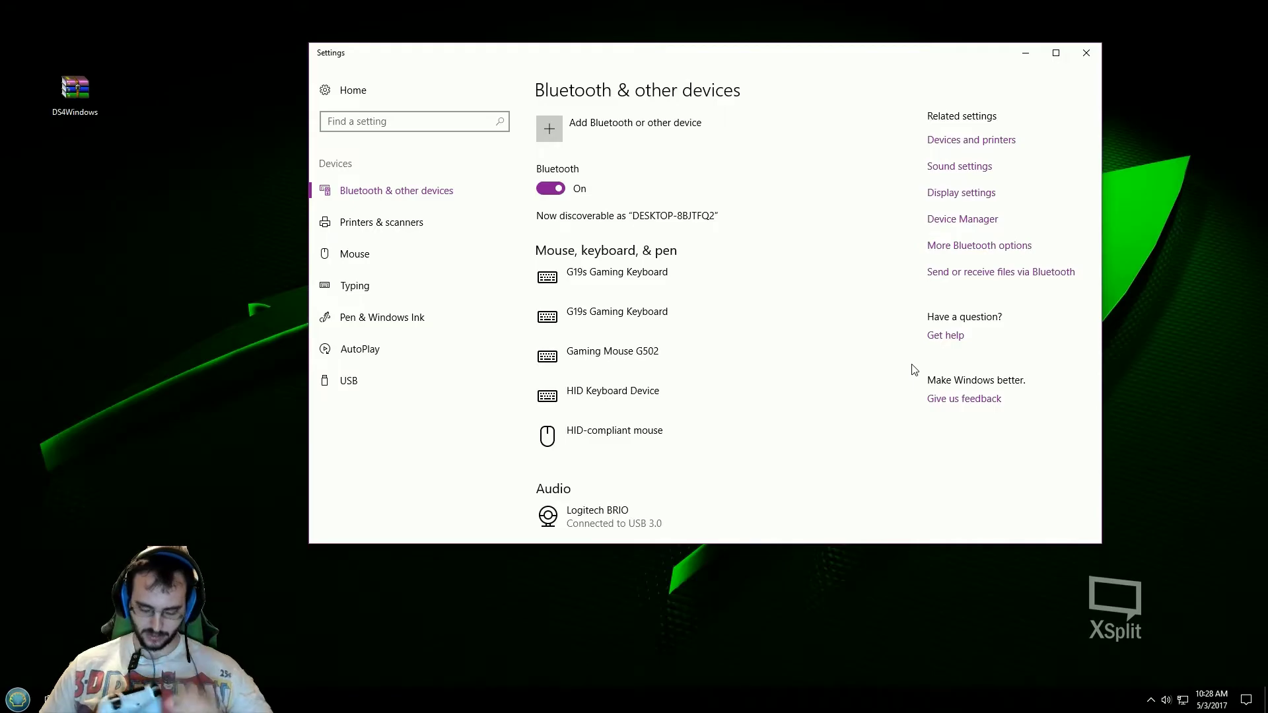
{"action": "left_click", "coordinate": [554, 125]}
{"action": "left_click", "coordinate": [639, 198]}
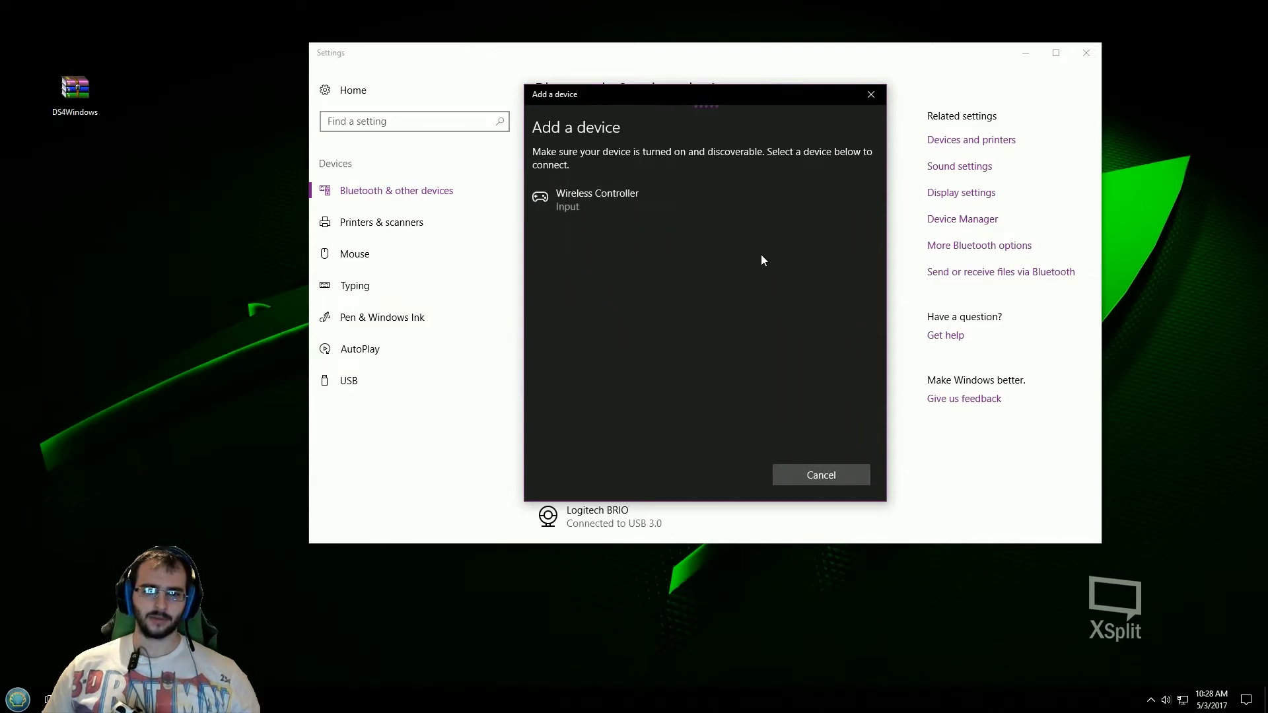
{"action": "left_click", "coordinate": [712, 210]}
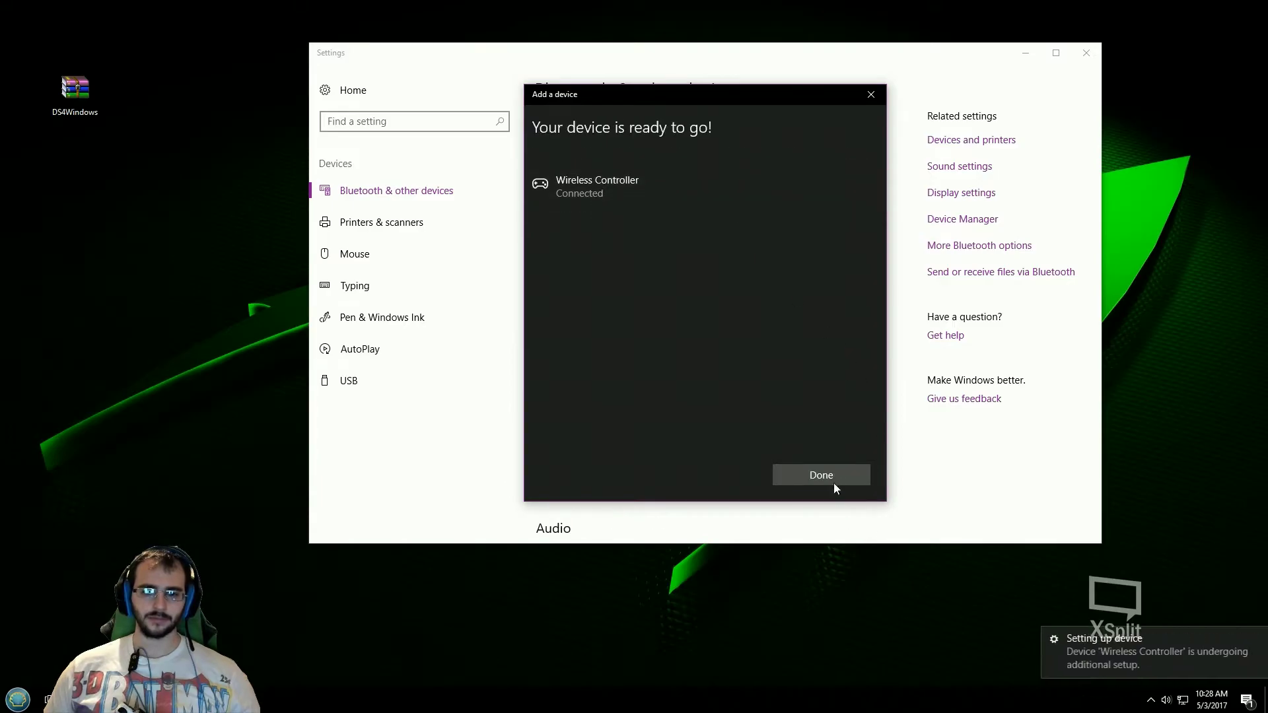
{"action": "left_click", "coordinate": [831, 480]}
- Open the DS4Windows archive on the desktop, dismiss the license reminder, and run DS4Windows.exe
{"action": "double_click", "coordinate": [81, 90]}
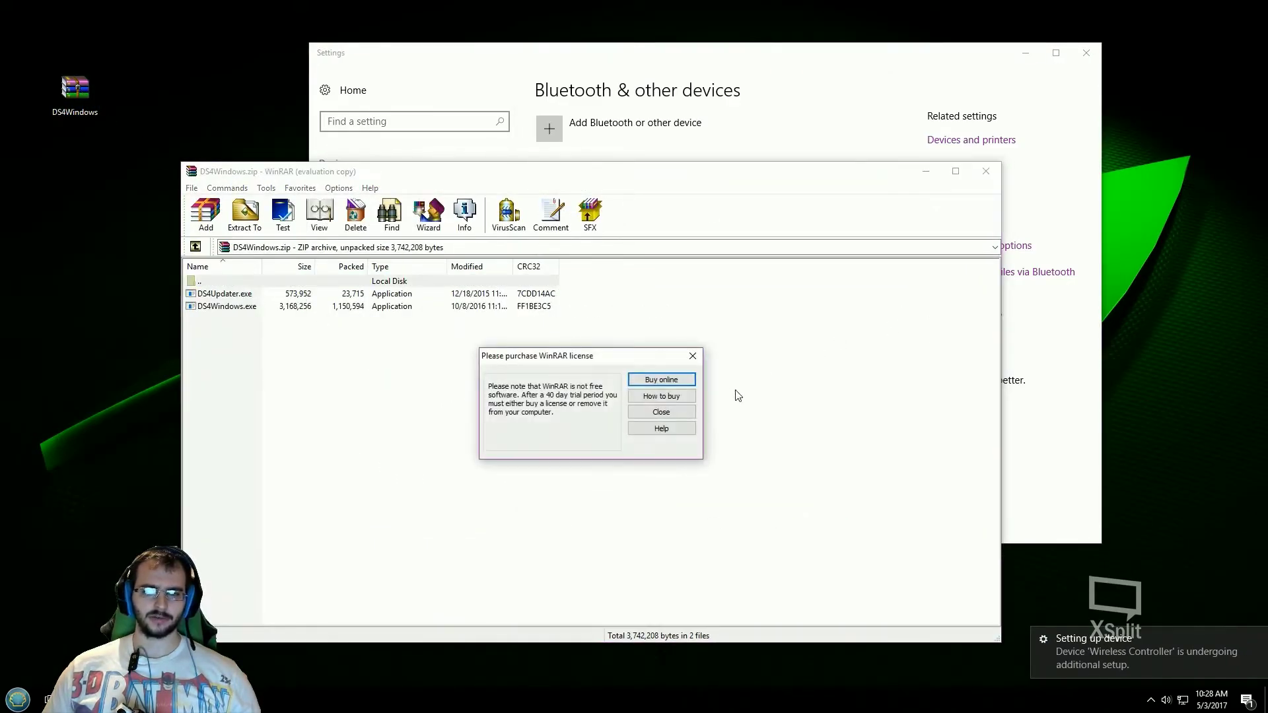
{"action": "left_click", "coordinate": [692, 356]}
{"action": "left_click", "coordinate": [236, 310]}
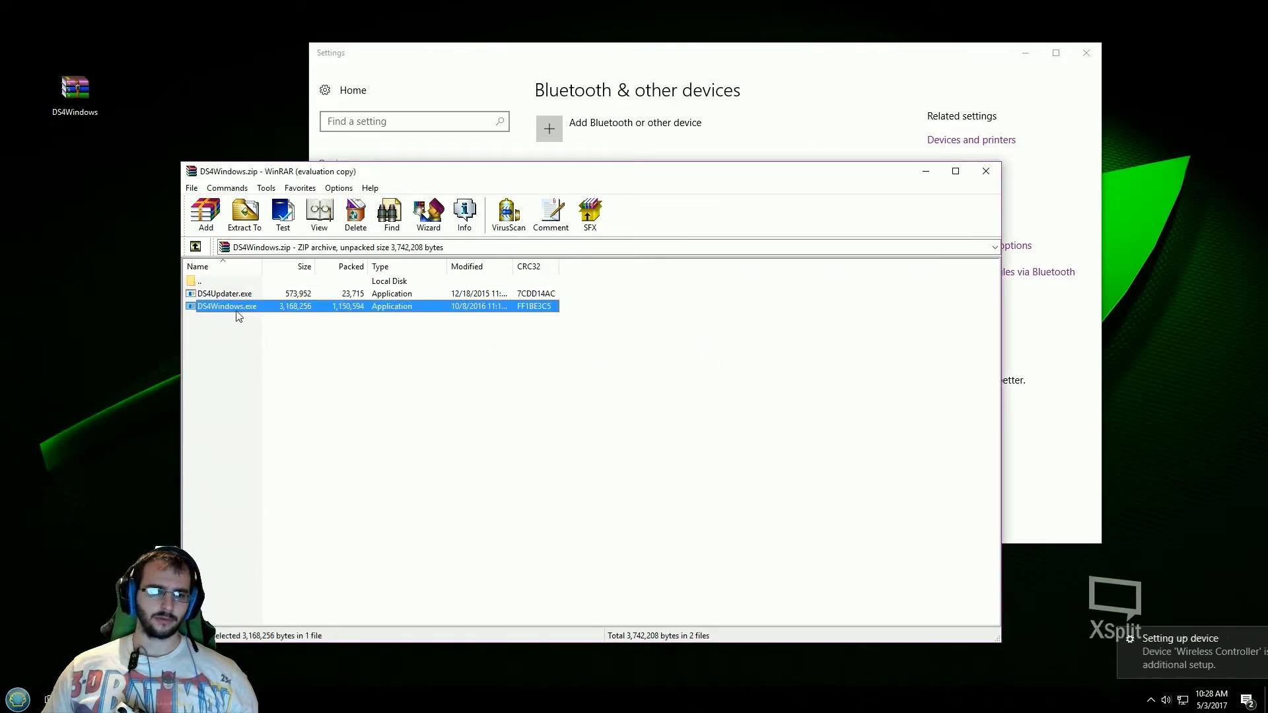
{"action": "double_click", "coordinate": [238, 311]}
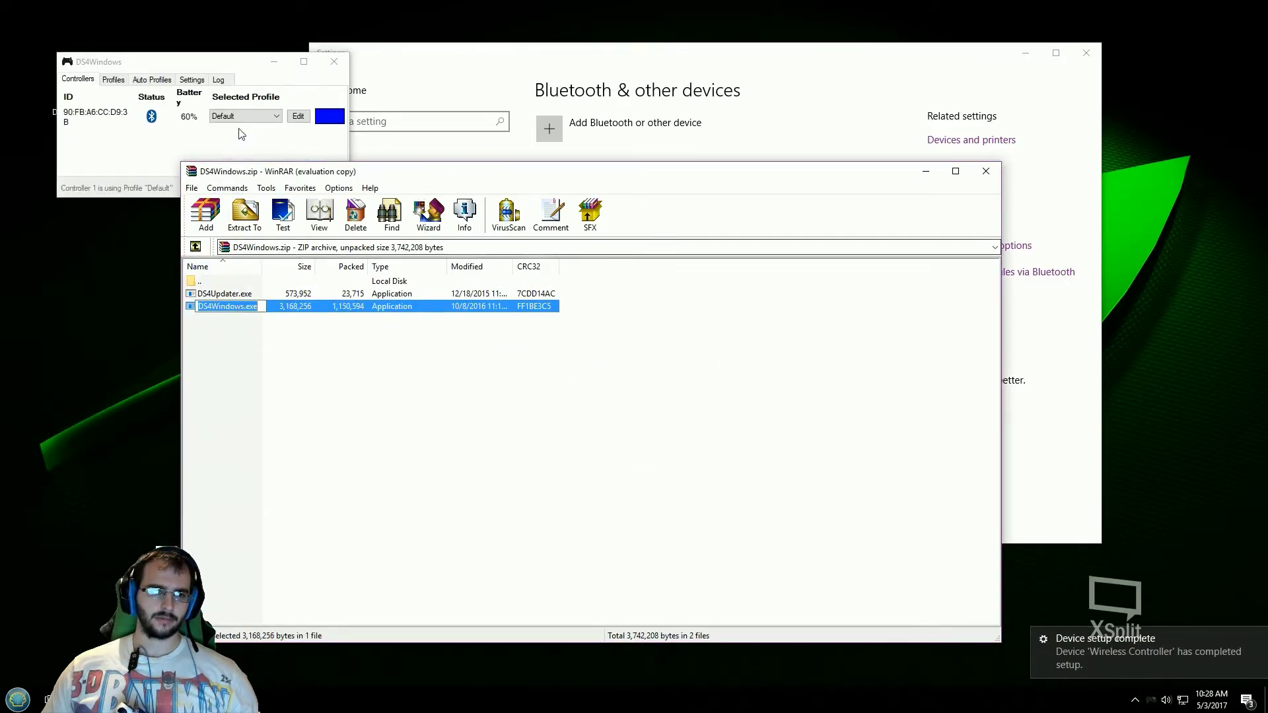
- Minimize the DS4Windows window and close the DS4Windows.zip archive and Settings windows
{"action": "left_click", "coordinate": [334, 84]}
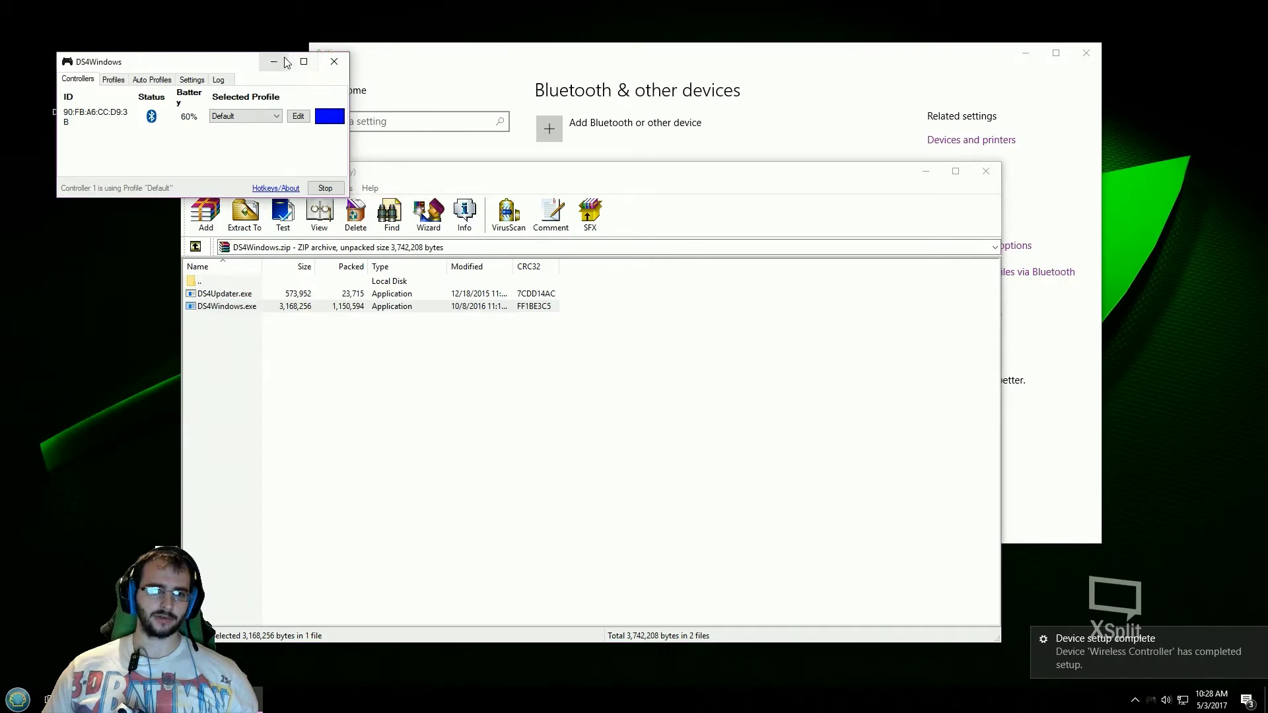
{"action": "left_click", "coordinate": [328, 65]}
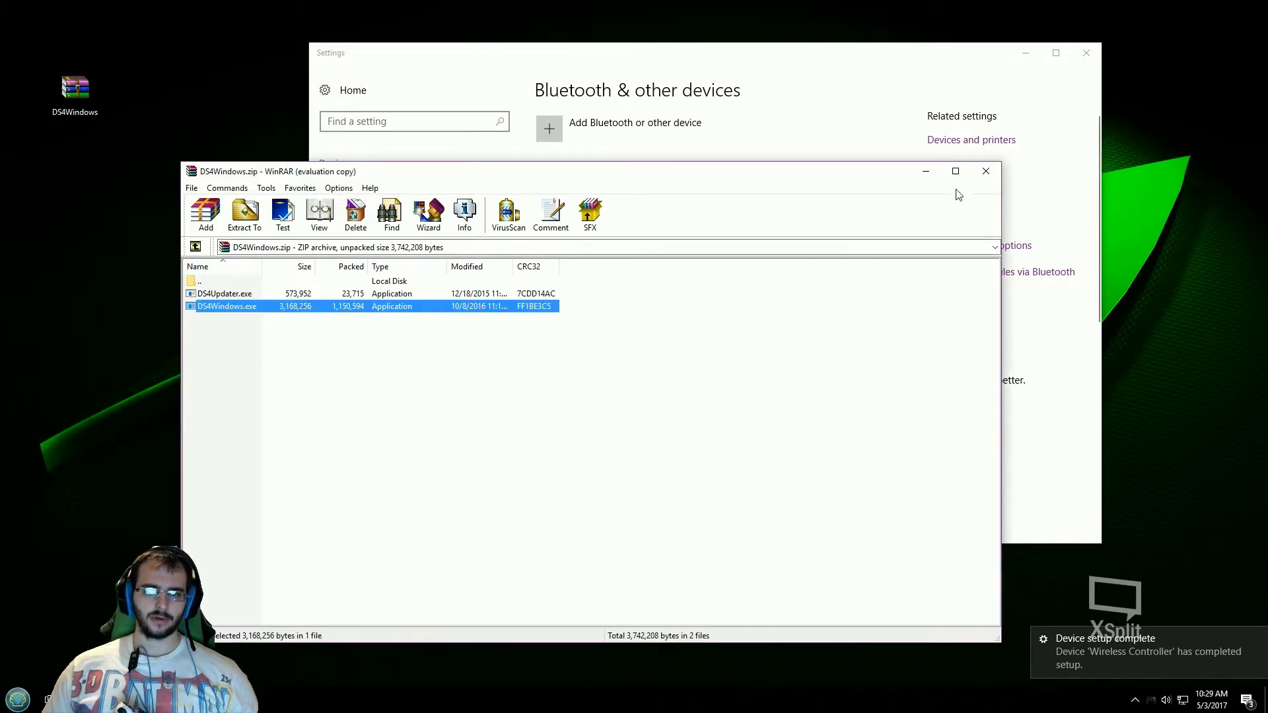
{"action": "left_click", "coordinate": [986, 171]}
{"action": "left_click", "coordinate": [1087, 54]}
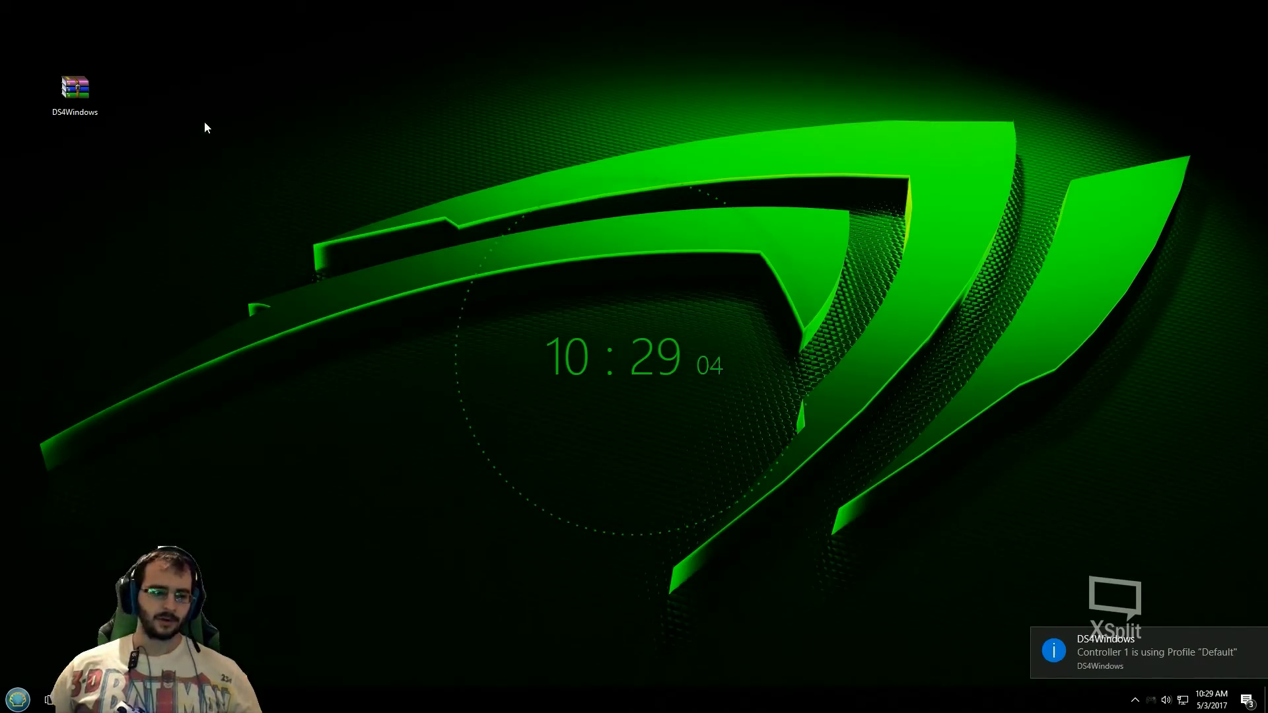
- Check the hidden notification icons, and launch Little Nightmares through to its main menu
{"action": "left_click", "coordinate": [1134, 701]}
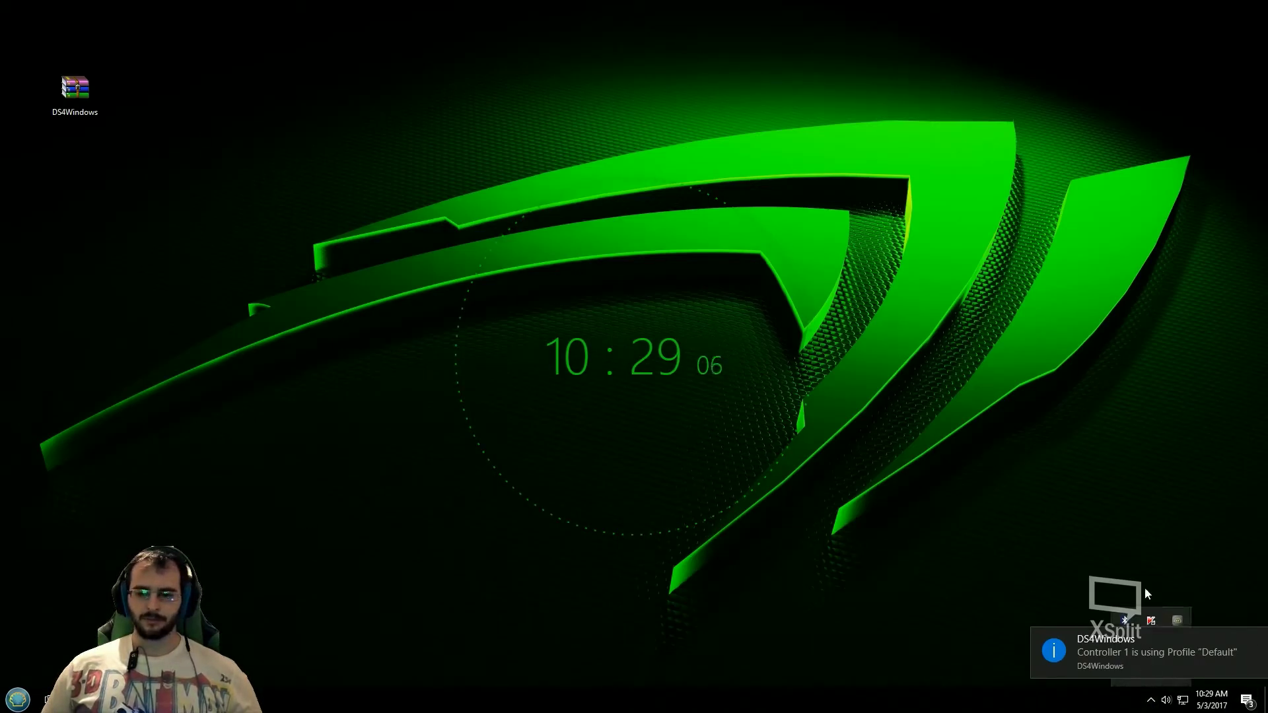
{"action": "double_click", "coordinate": [75, 92]}
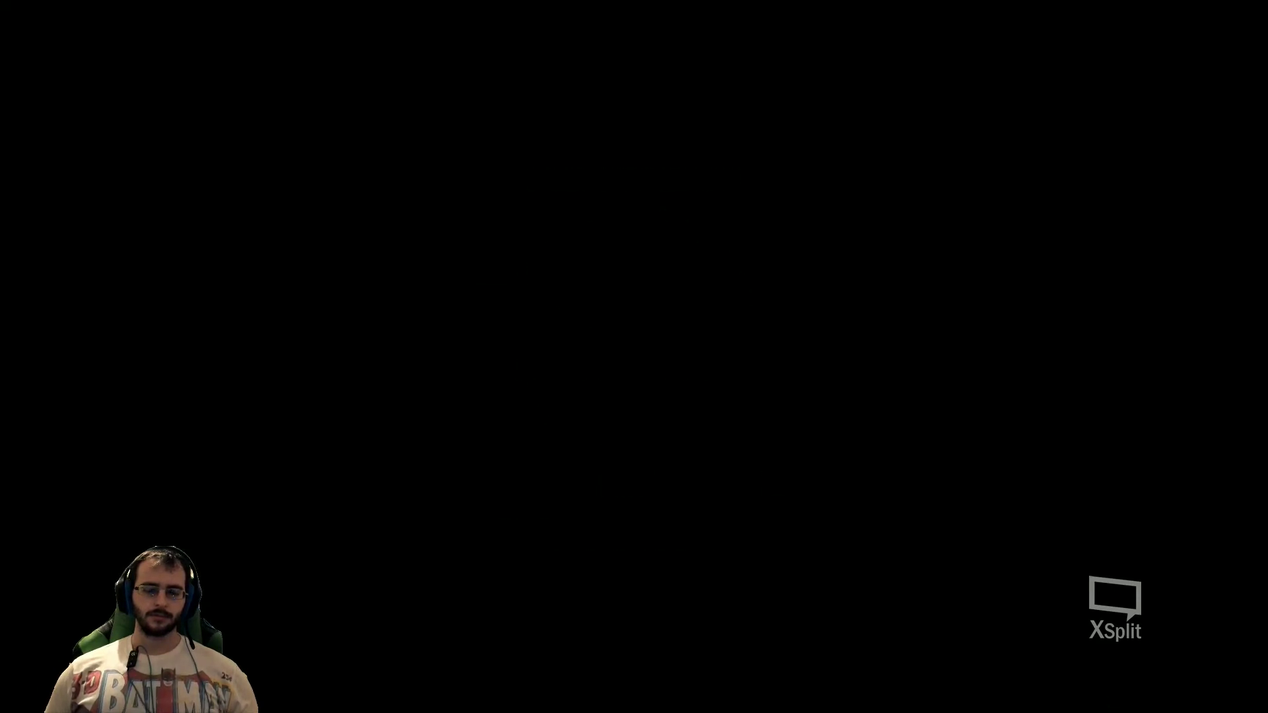
{"action": "key", "text": "Return"}
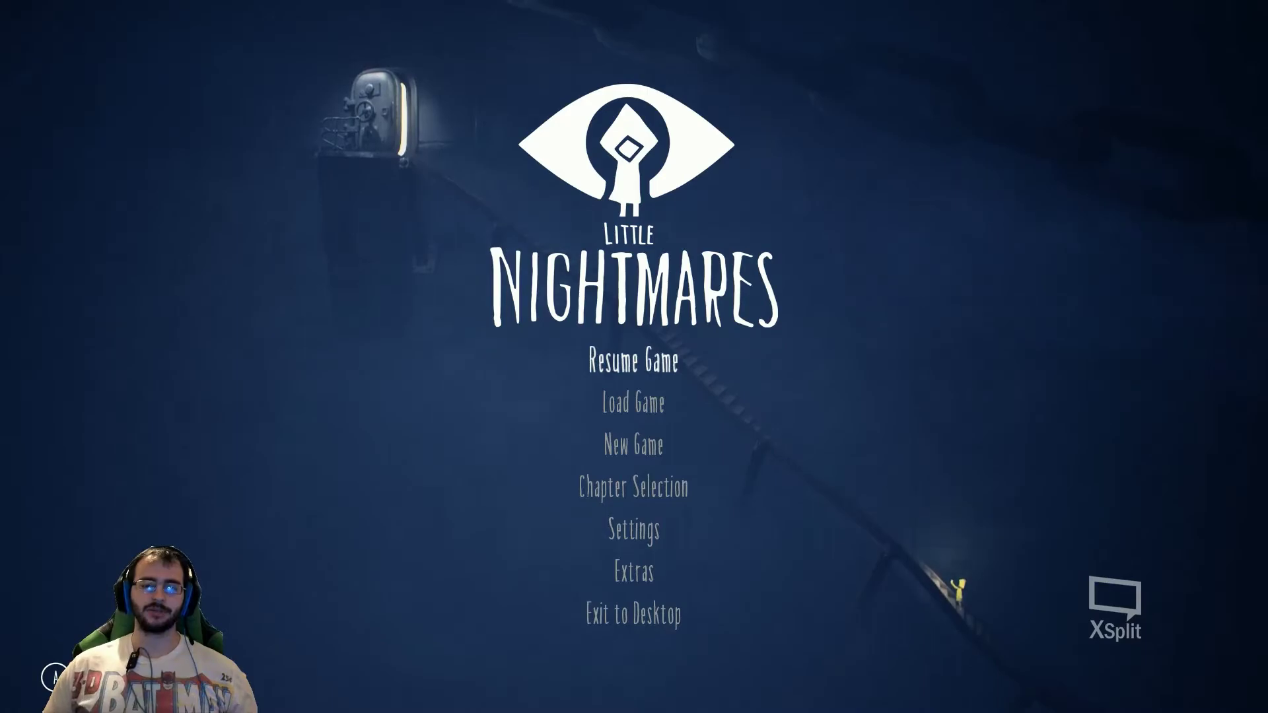
- Run the main menu selection down to Exit to Desktop and back up, and start Resume Game
{"action": "key", "text": "Down"}
{"action": "key", "text": "Up"}
{"action": "key", "text": "Down"}
{"action": "key", "text": "Down"}
{"action": "key", "text": "Down"}
{"action": "key", "text": "Down"}
{"action": "key", "text": "Down"}
{"action": "key", "text": "Down"}
{"action": "key", "text": "Up"}
{"action": "key", "text": "Up"}
{"action": "key", "text": "Up"}
{"action": "key", "text": "Up"}
{"action": "key", "text": "Up"}
{"action": "key", "text": "Up"}
{"action": "key", "text": "Return"}
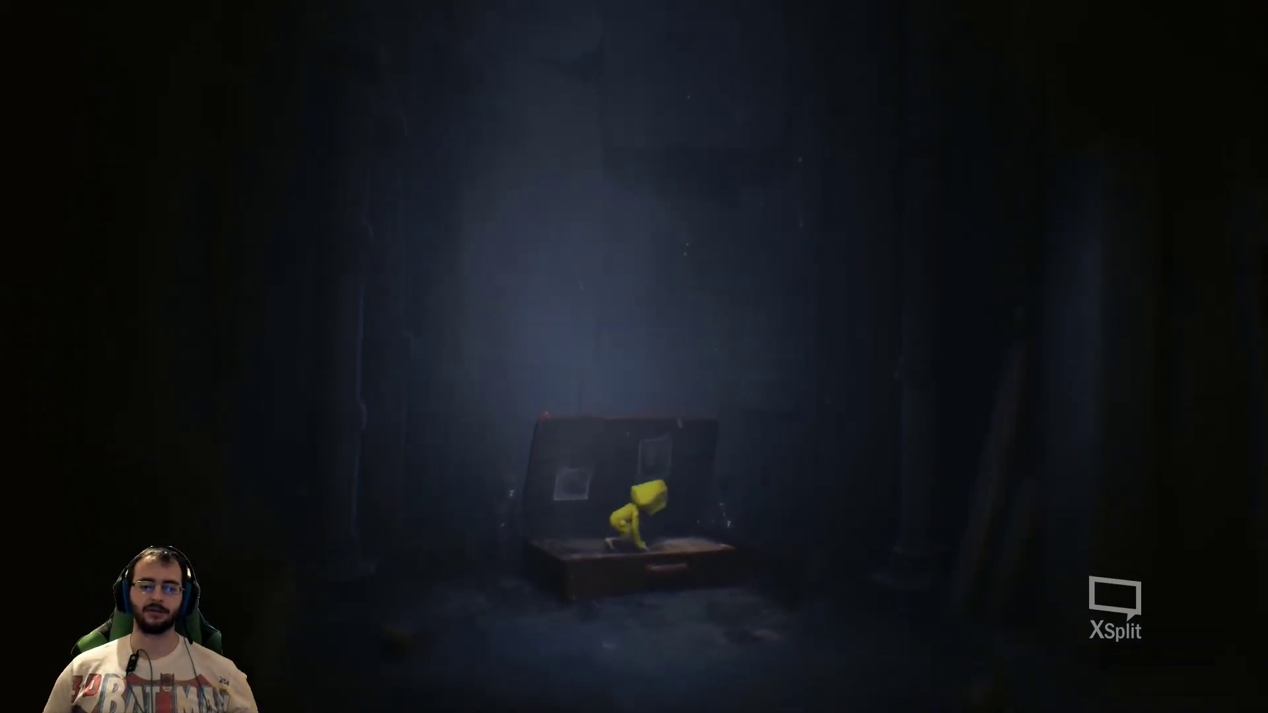
- Test in-game control by moving the character out of the suitcase and around the room, and by using her lighter
{"action": "key", "text": "s"}
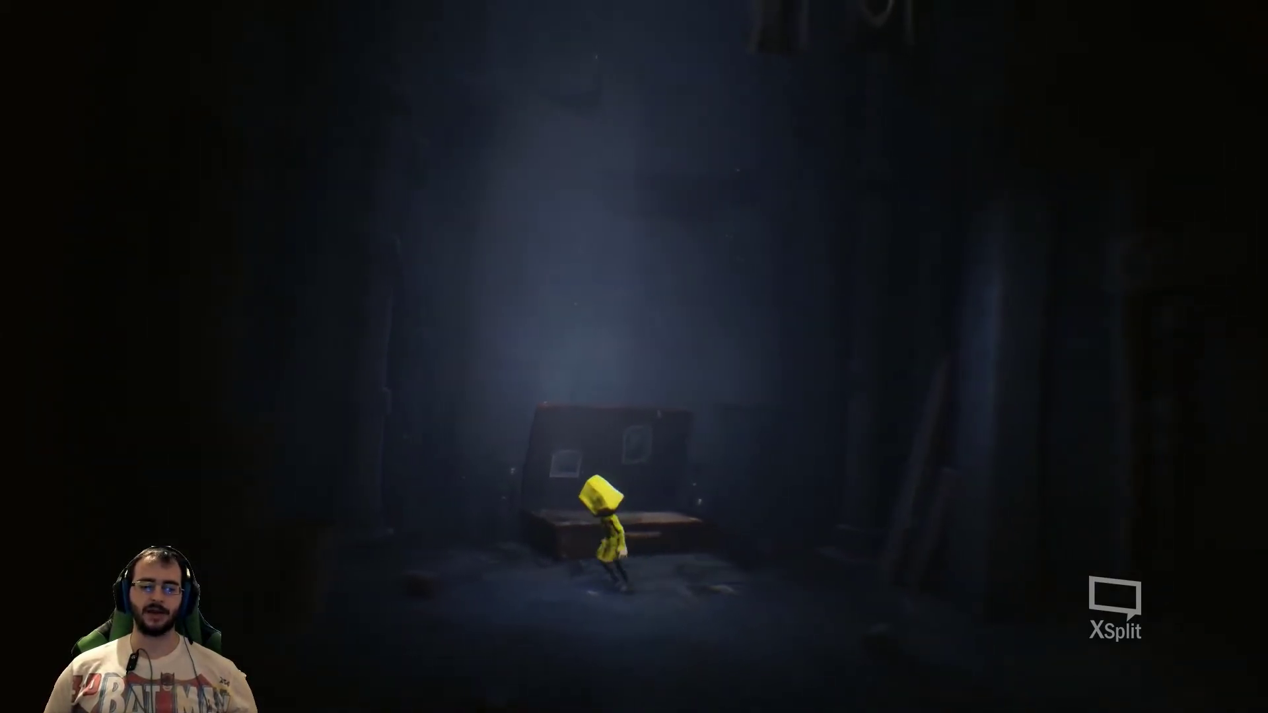
{"action": "key", "text": "d"}
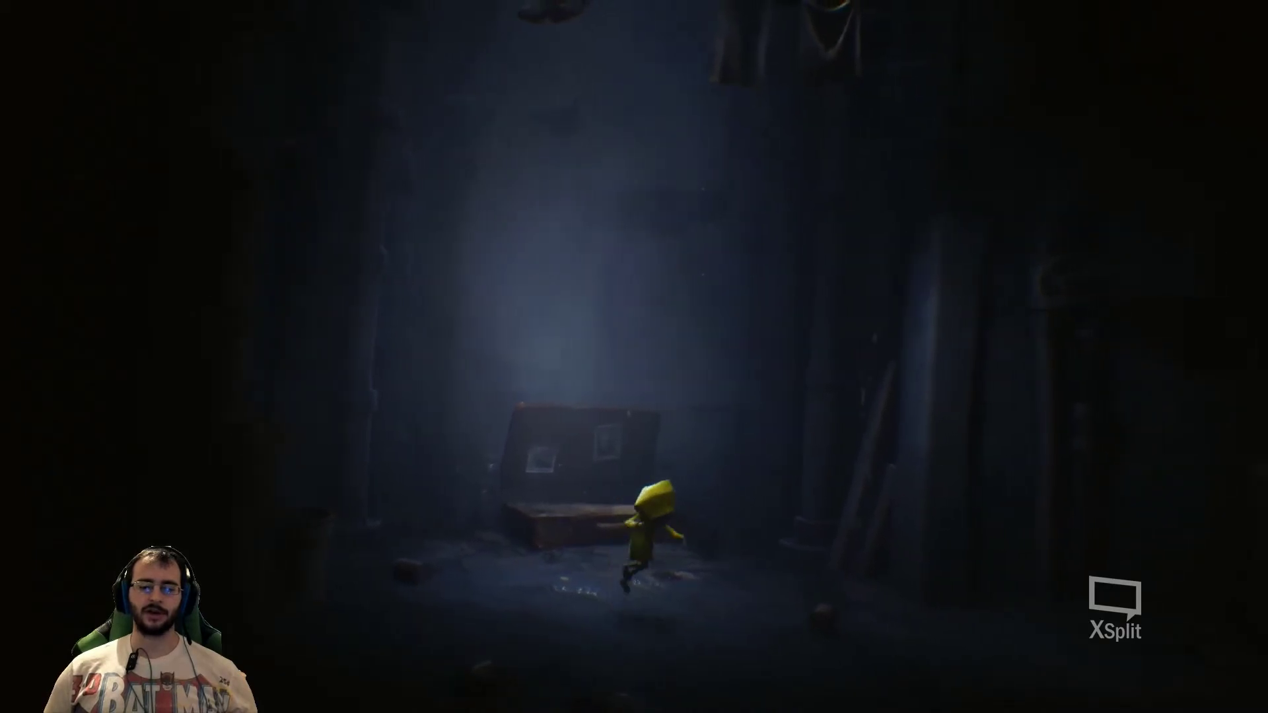
{"action": "key", "text": "a"}
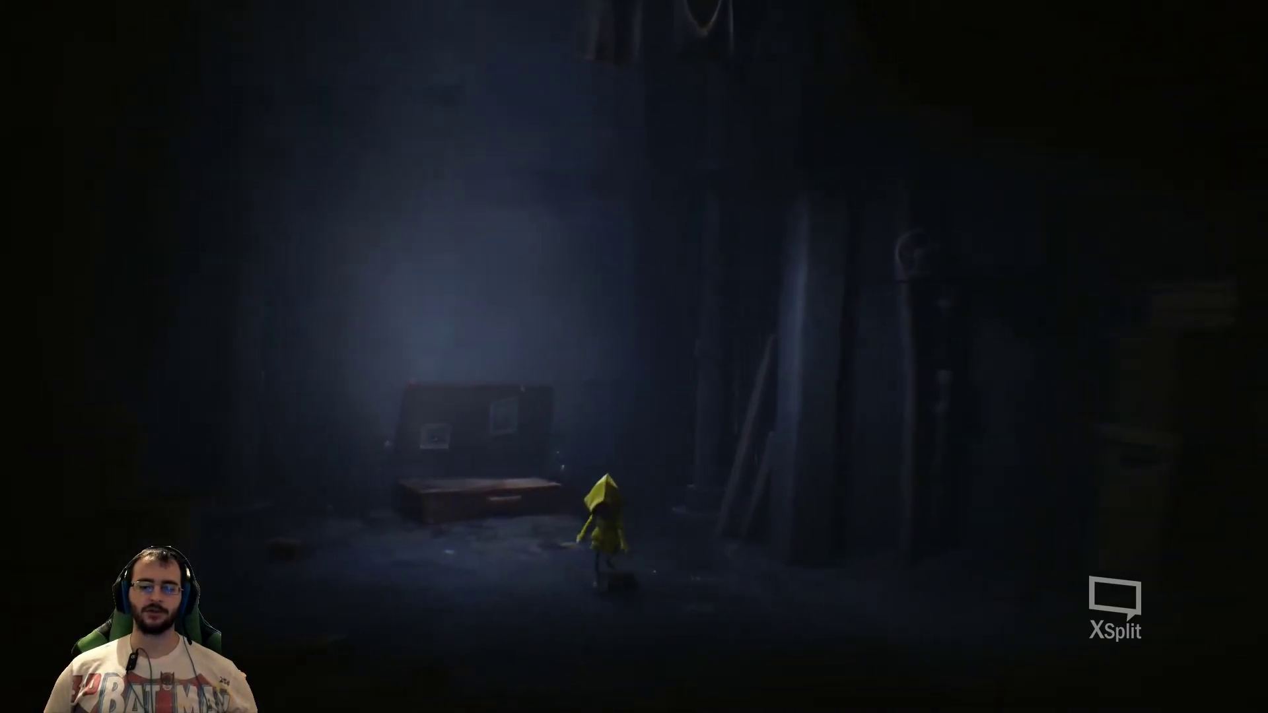
{"action": "key", "text": "w"}
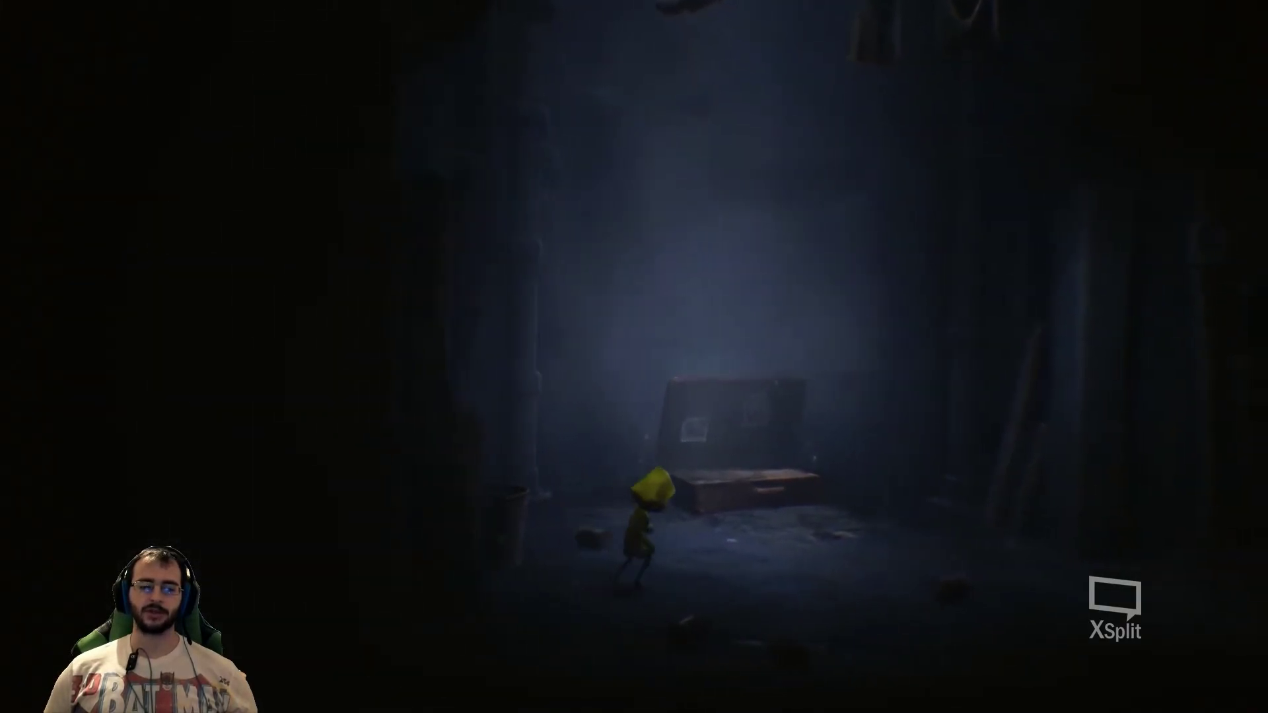
{"action": "key", "text": "a"}
{"action": "key", "text": "d"}
{"action": "key", "text": "f"}
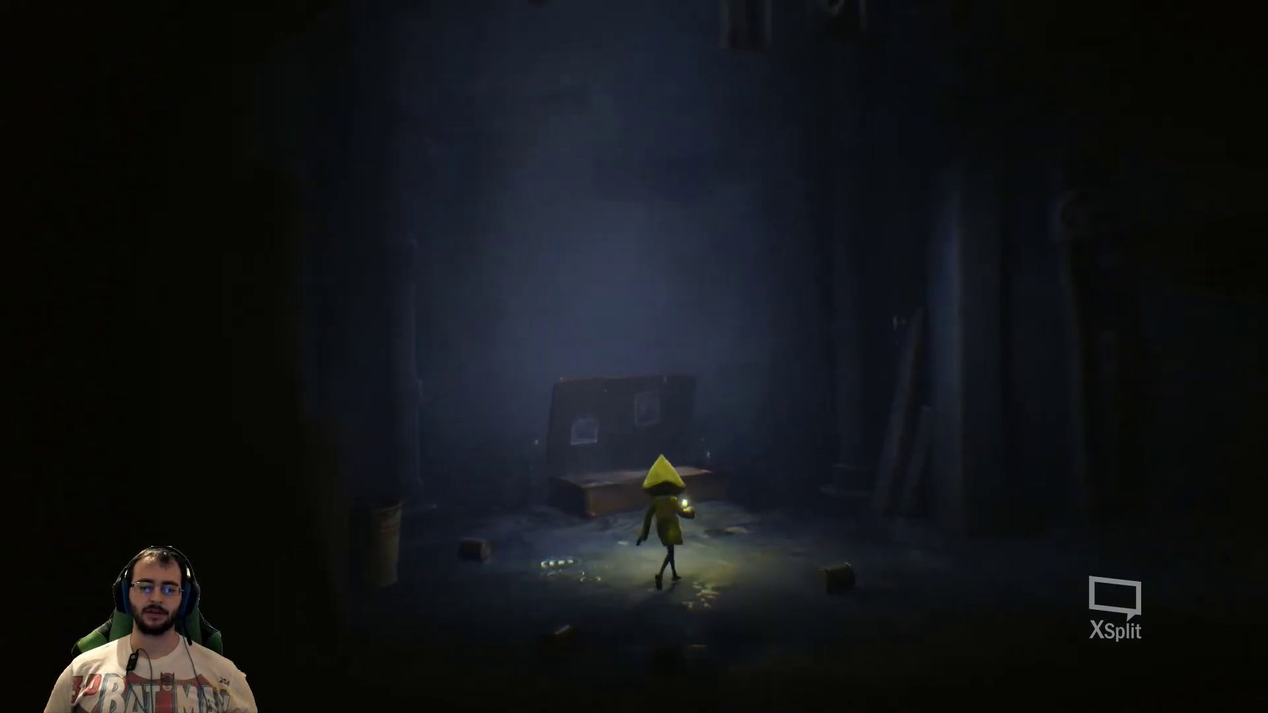
{"action": "key", "text": "w"}
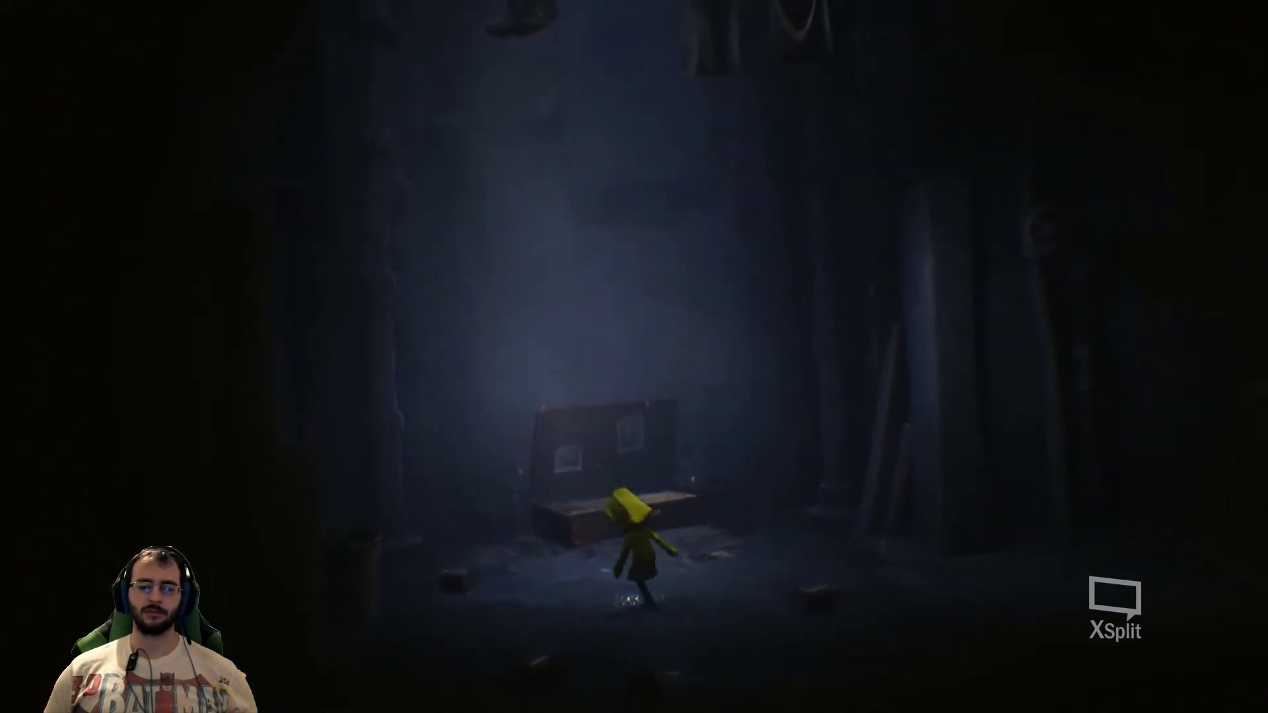
- Pause the game and quit Little Nightmares to the desktop
{"action": "key", "text": "Escape"}
{"action": "key", "text": "Down"}
{"action": "key", "text": "Down"}
{"action": "key", "text": "Down"}
{"action": "key", "text": "Down"}
{"action": "key", "text": "Return"}
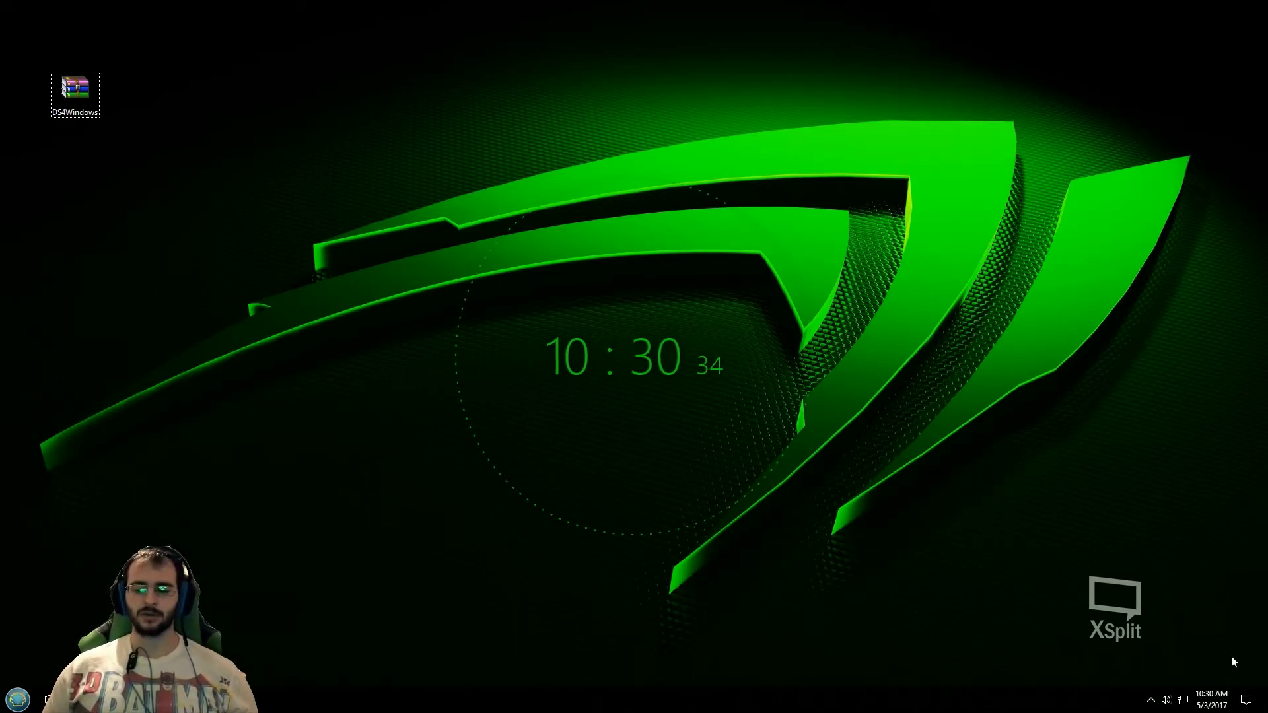
- Close the PC MODS folder window, minimize the NullDC 1.0.4-389.zip archive window, and select the DS4Windows archive on the desktop
{"action": "left_click", "coordinate": [1151, 700]}
{"action": "left_click", "coordinate": [988, 520]}
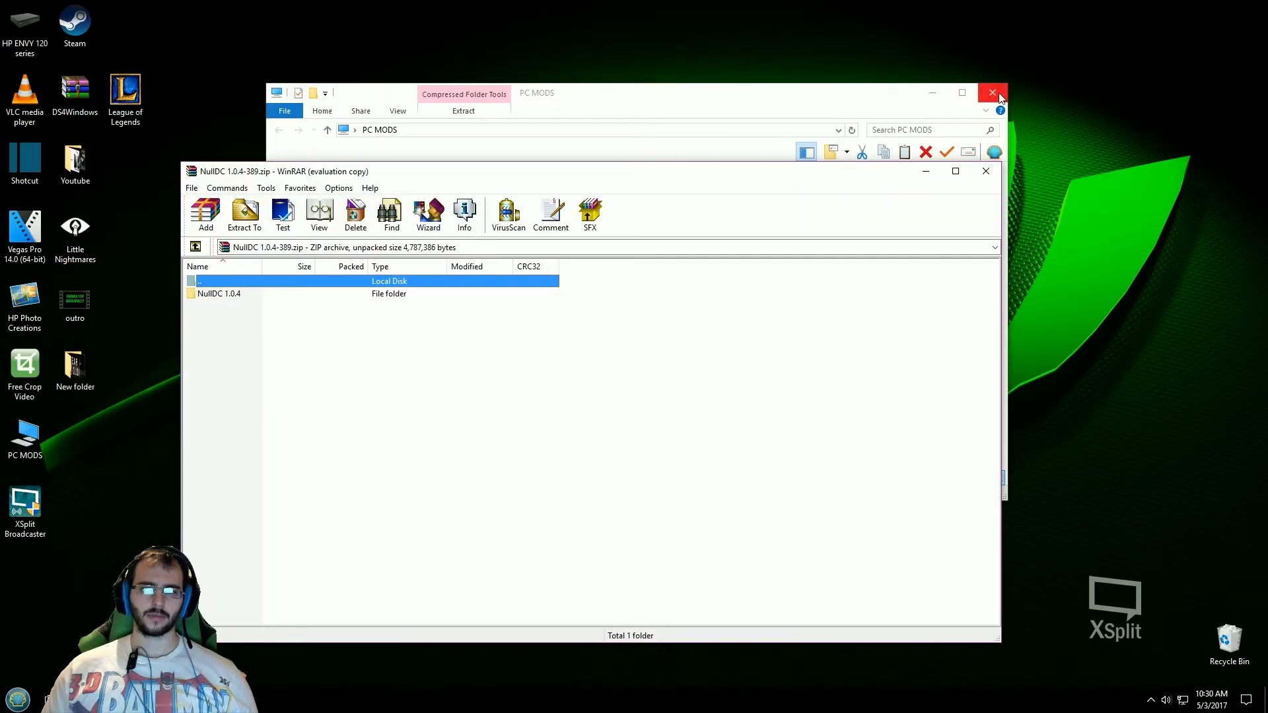
{"action": "left_click", "coordinate": [992, 94]}
{"action": "left_click", "coordinate": [925, 174]}
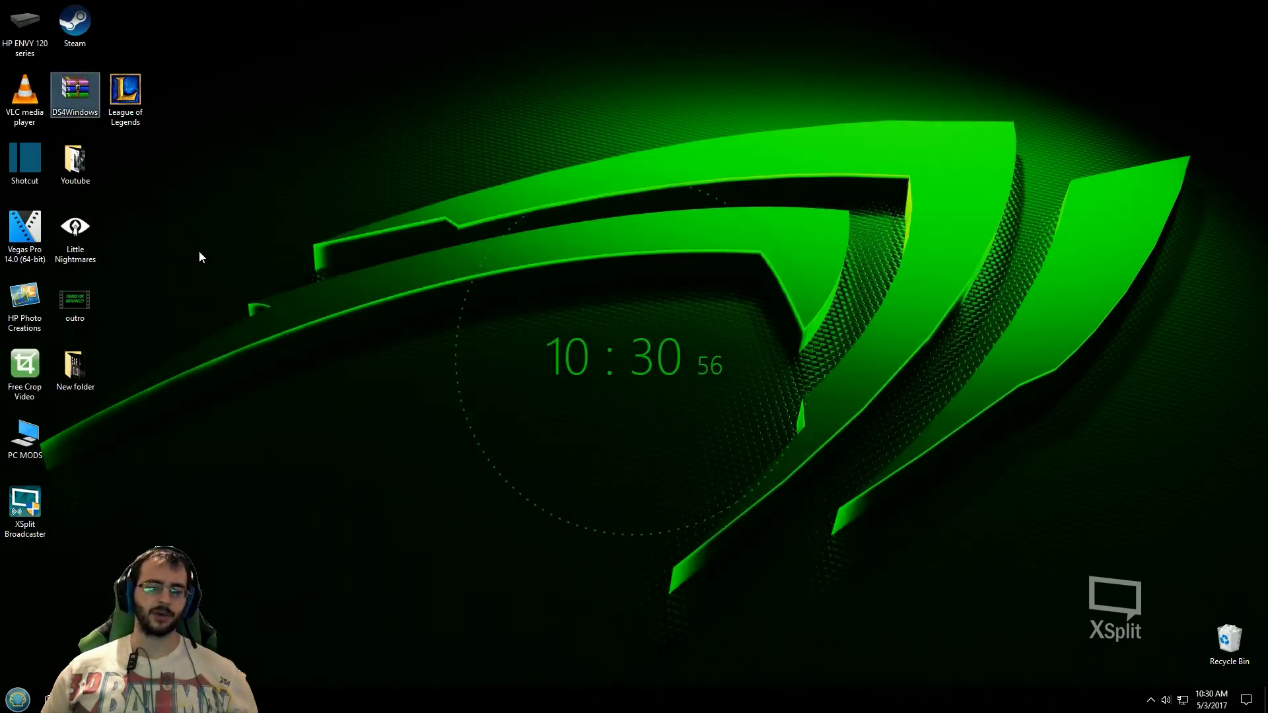
{"action": "left_click", "coordinate": [77, 104]}
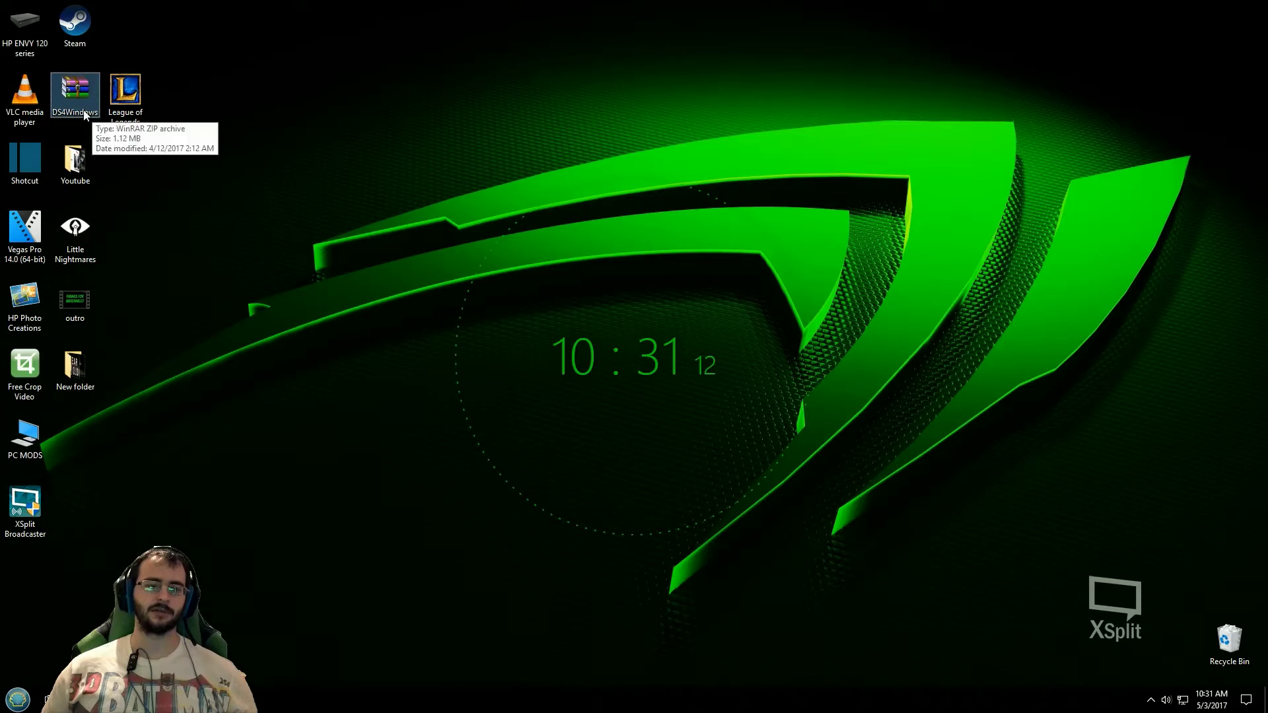
- Switch to the NullDC emulator and test the controller by moving the Set Date/Time cursor across to Select
{"action": "left_click", "coordinate": [195, 436]}
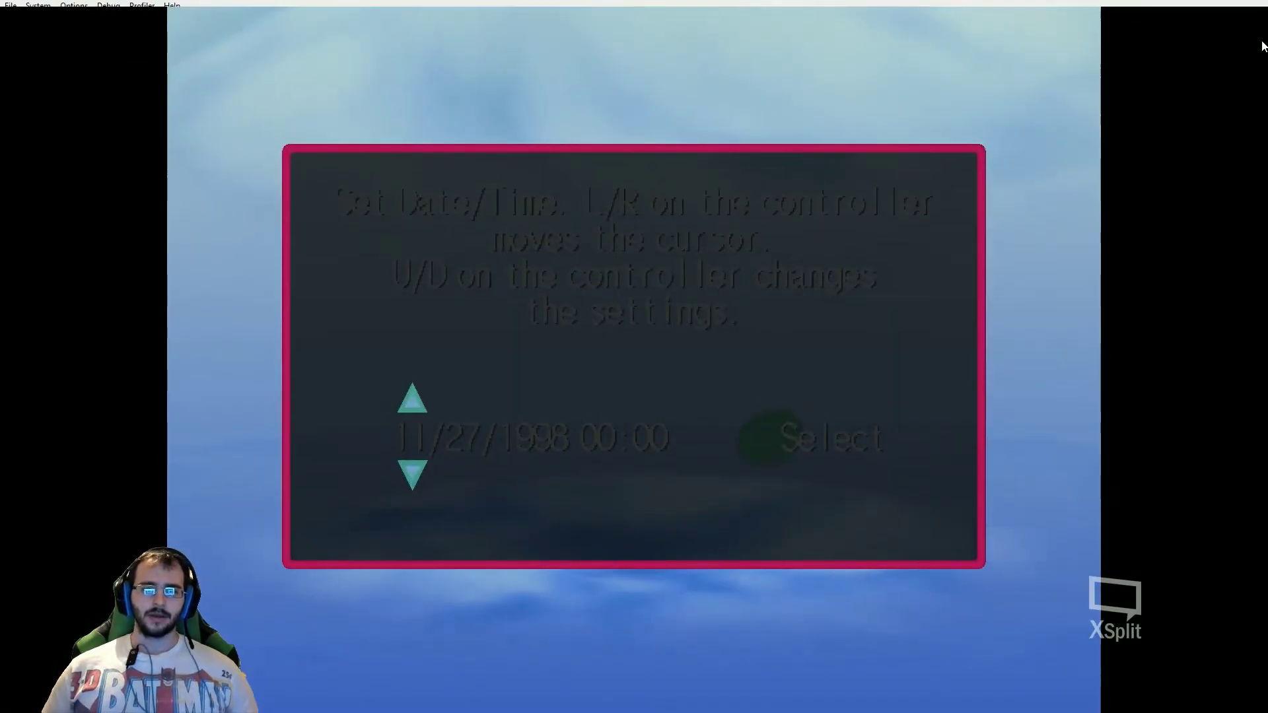
{"action": "key", "text": "Right"}
{"action": "key", "text": "Right"}
{"action": "key", "text": "Right"}
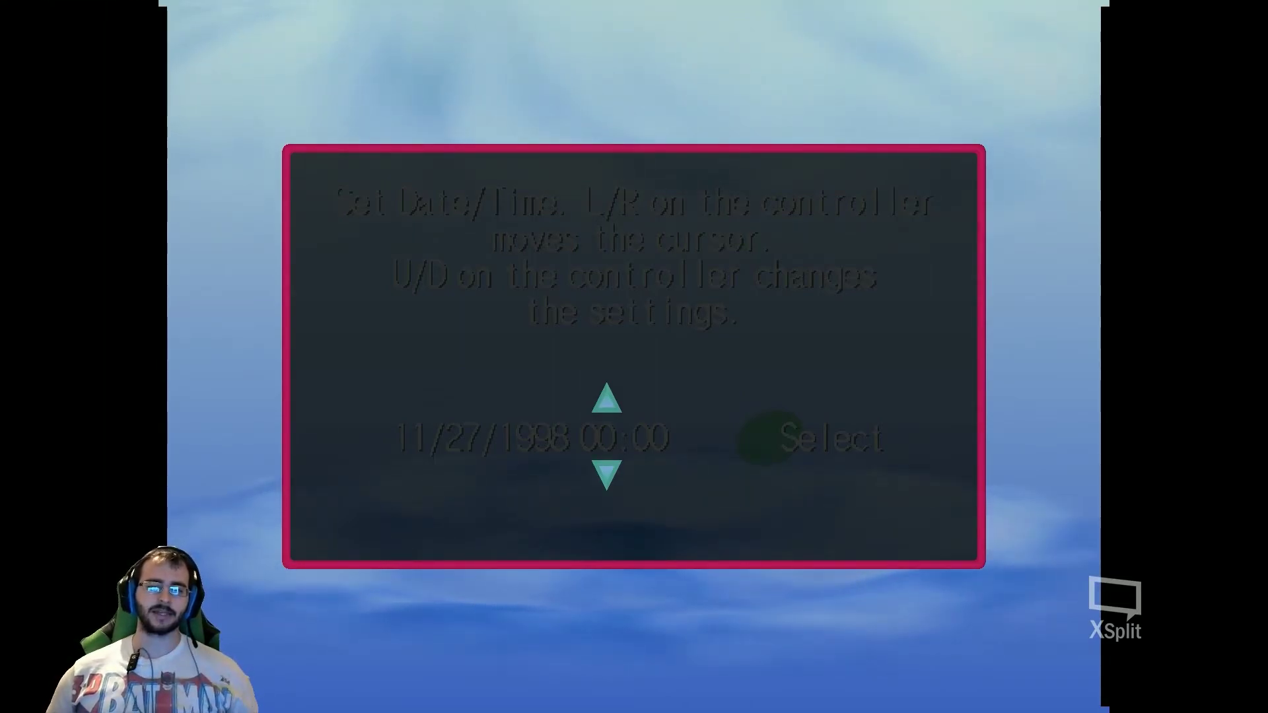
{"action": "key", "text": "Right"}
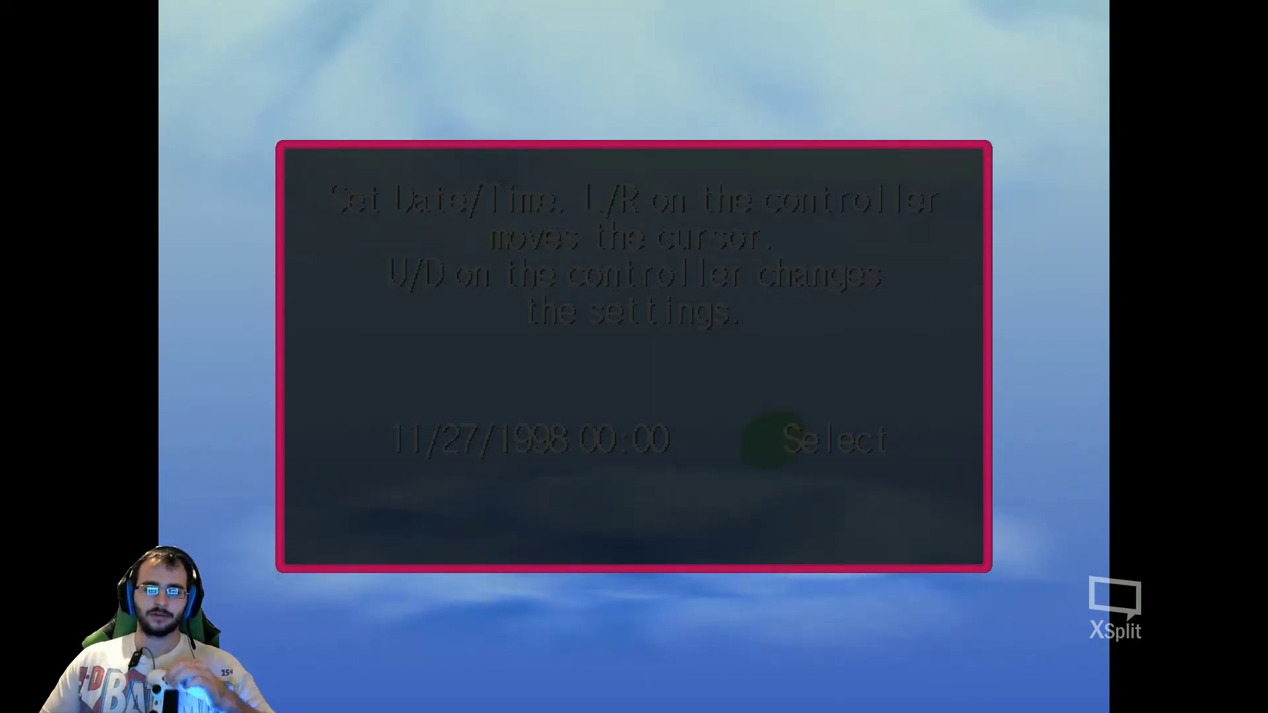
- Test the controller by moving the date cursor to the day field and back, confirm the date, and start Power Stone 2
{"action": "key", "text": "Left"}
{"action": "key", "text": "Left"}
{"action": "key", "text": "Left"}
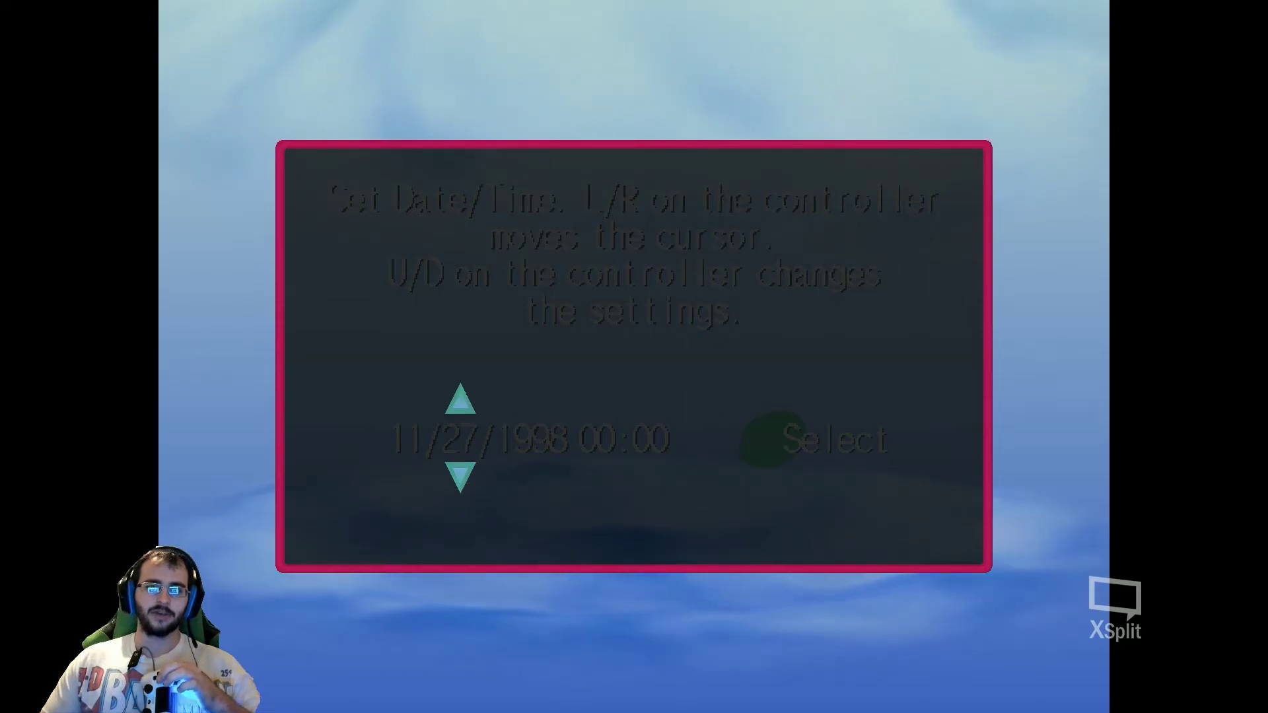
{"action": "key", "text": "Right"}
{"action": "key", "text": "Right"}
{"action": "key", "text": "Right"}
{"action": "key", "text": "Return"}
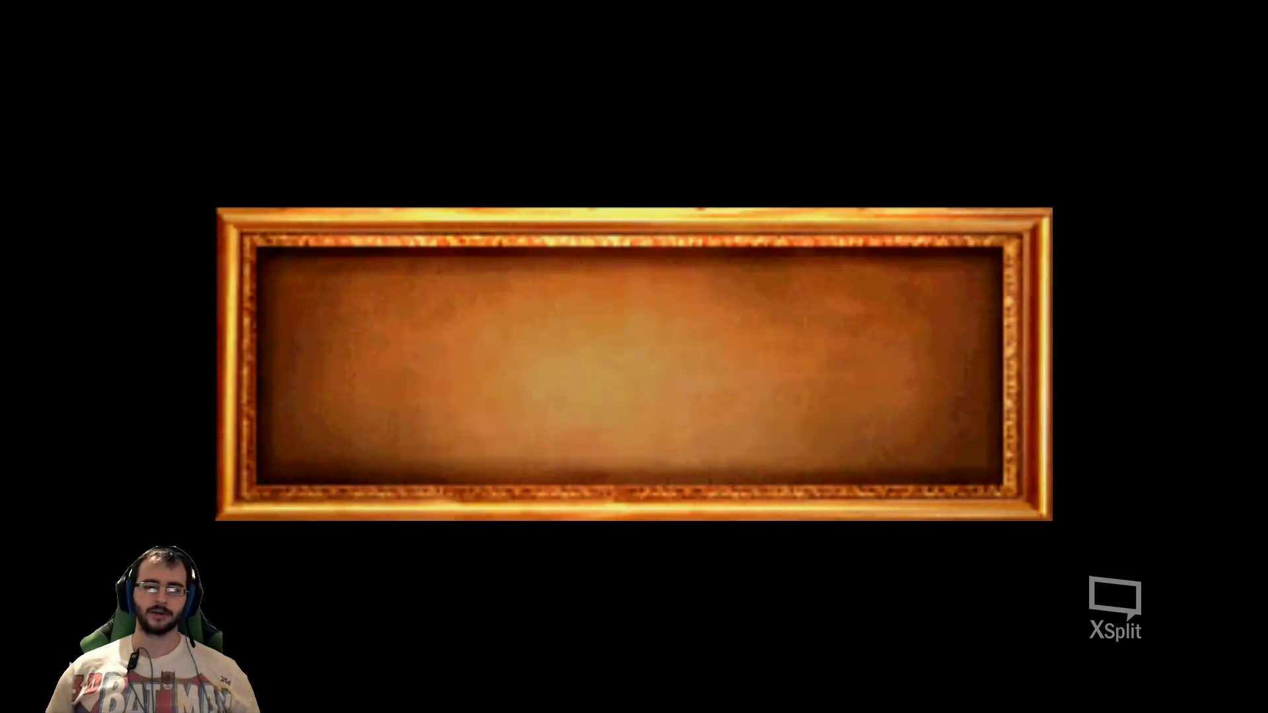
{"action": "key", "text": "Return"}
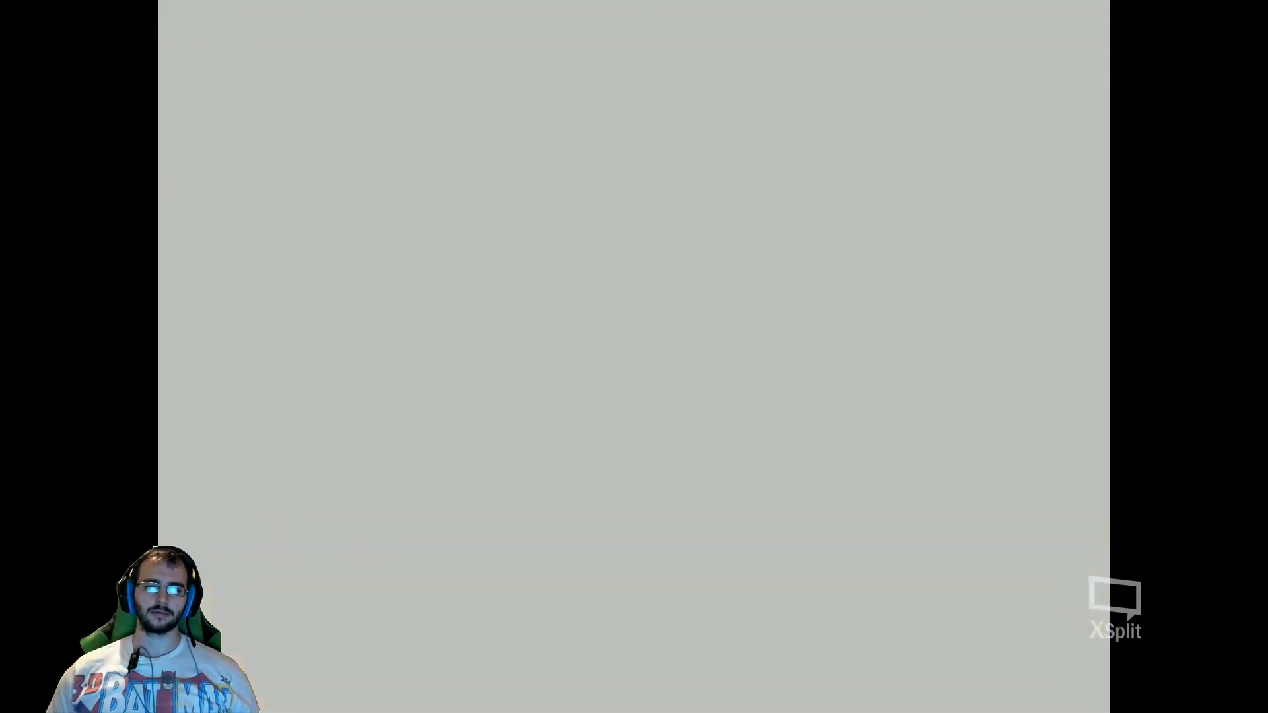
- Test the controller in the Power Stone 2 main menu by moving the selection through its modes and back up to 1-ON-1
{"action": "key", "text": "Down"}
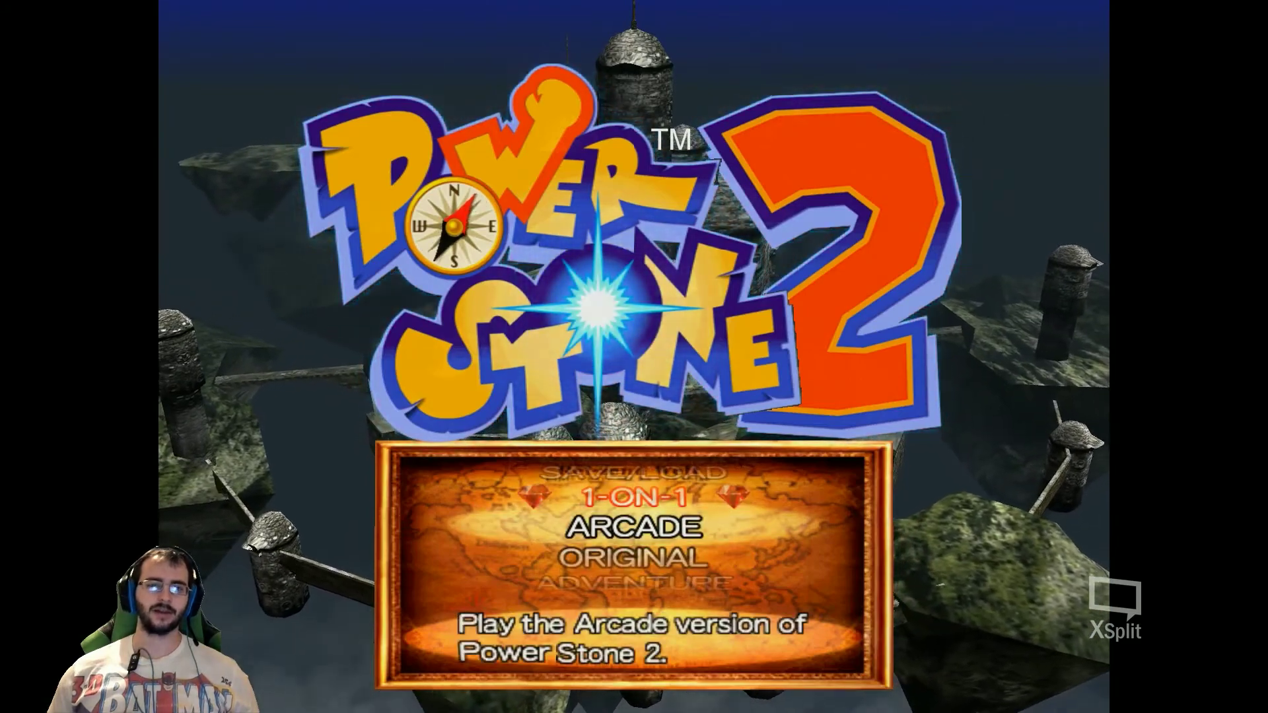
{"action": "key", "text": "Down"}
{"action": "key", "text": "Down"}
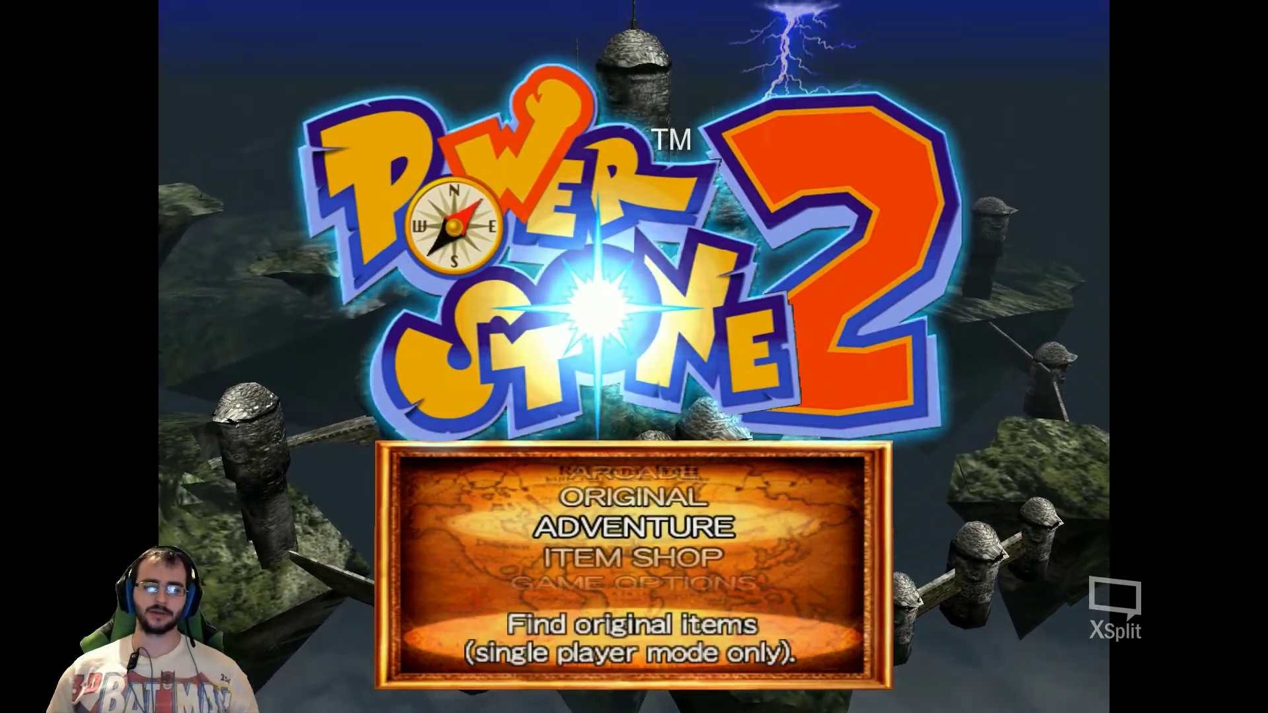
{"action": "key", "text": "Down"}
{"action": "key", "text": "Up"}
{"action": "key", "text": "Up"}
{"action": "key", "text": "Up"}
{"action": "key", "text": "Down"}
{"action": "key", "text": "Down"}
{"action": "key", "text": "Down"}
{"action": "key", "text": "Down"}
{"action": "key", "text": "Down"}
{"action": "key", "text": "Down"}
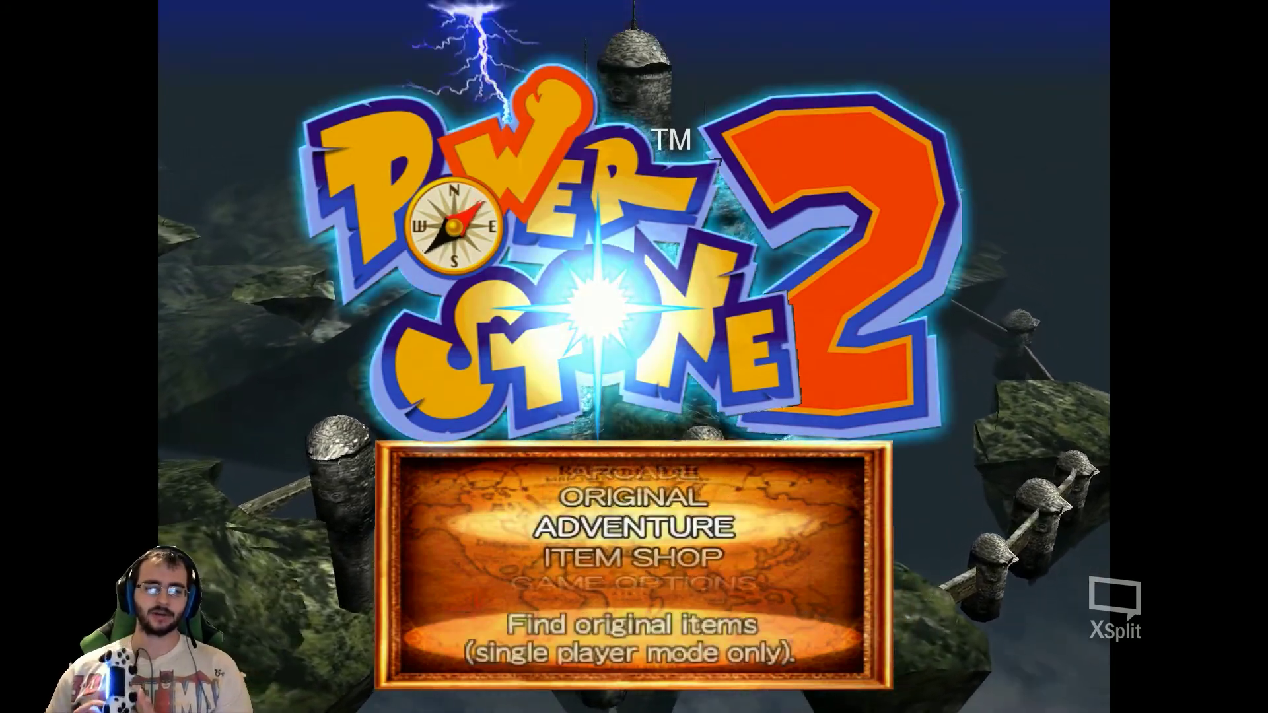
{"action": "key", "text": "Up"}
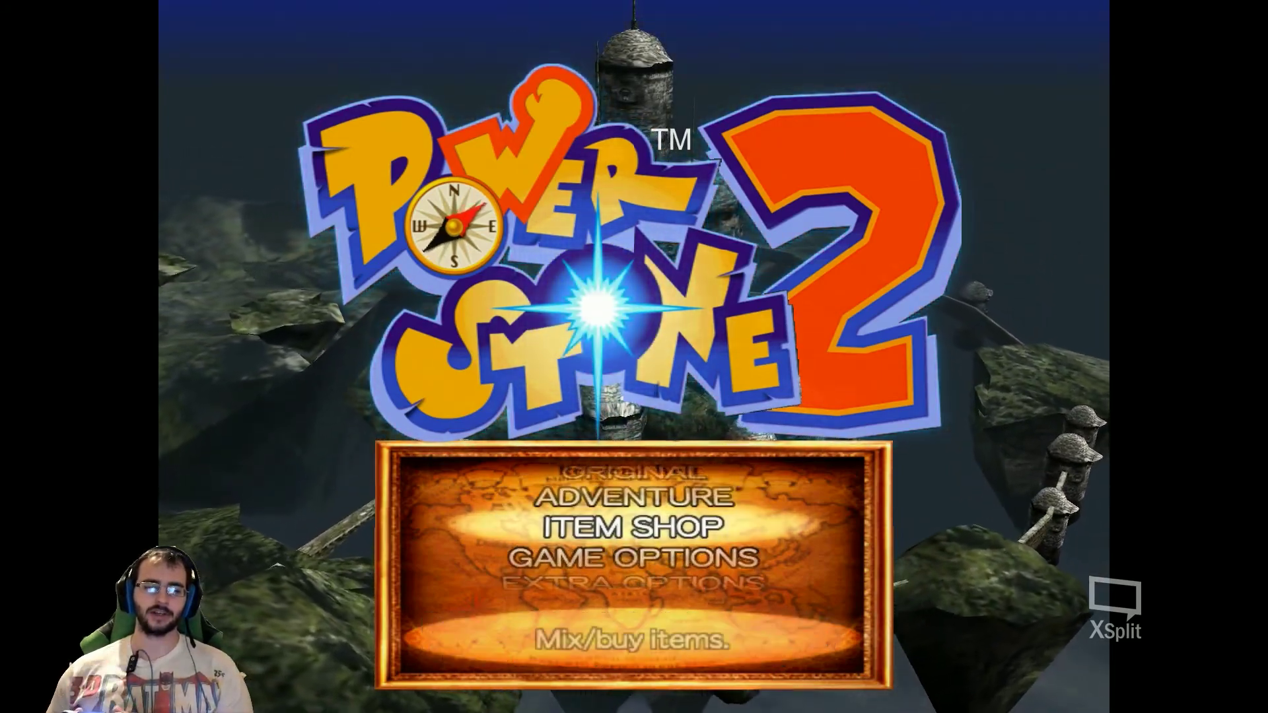
{"action": "key", "text": "Up"}
{"action": "key", "text": "Up"}
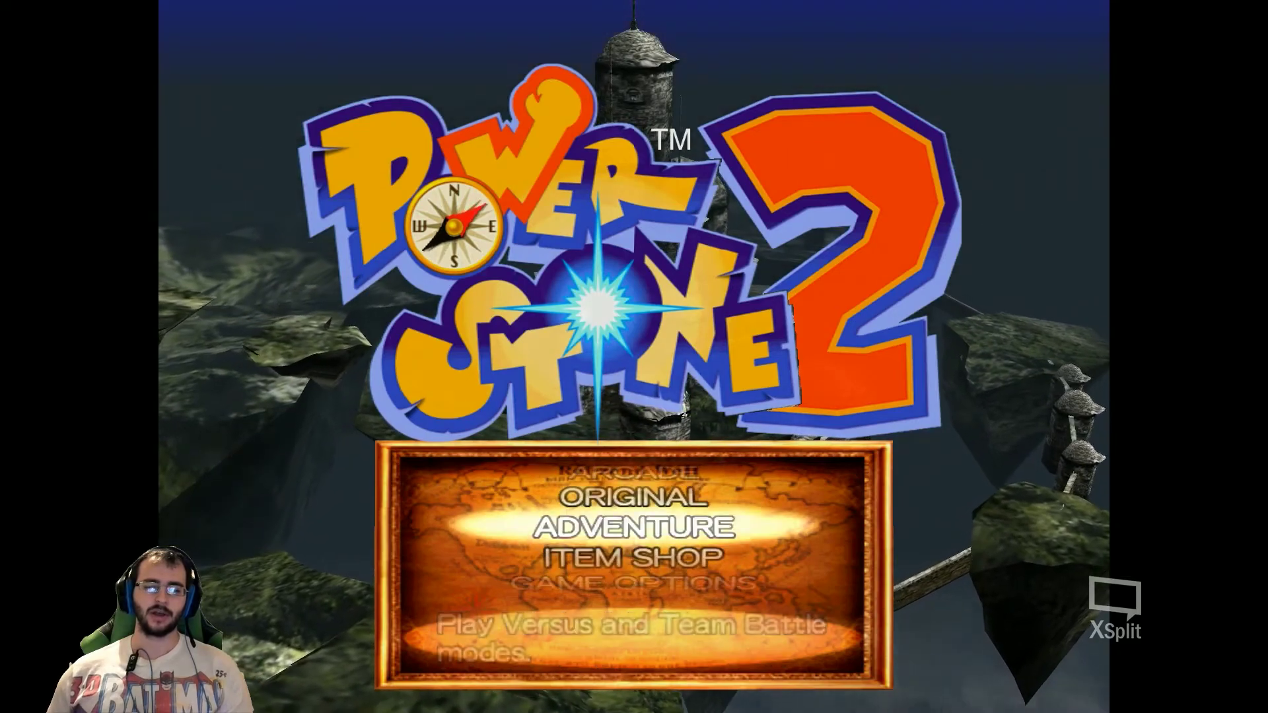
{"action": "key", "text": "Up"}
{"action": "key", "text": "Up"}
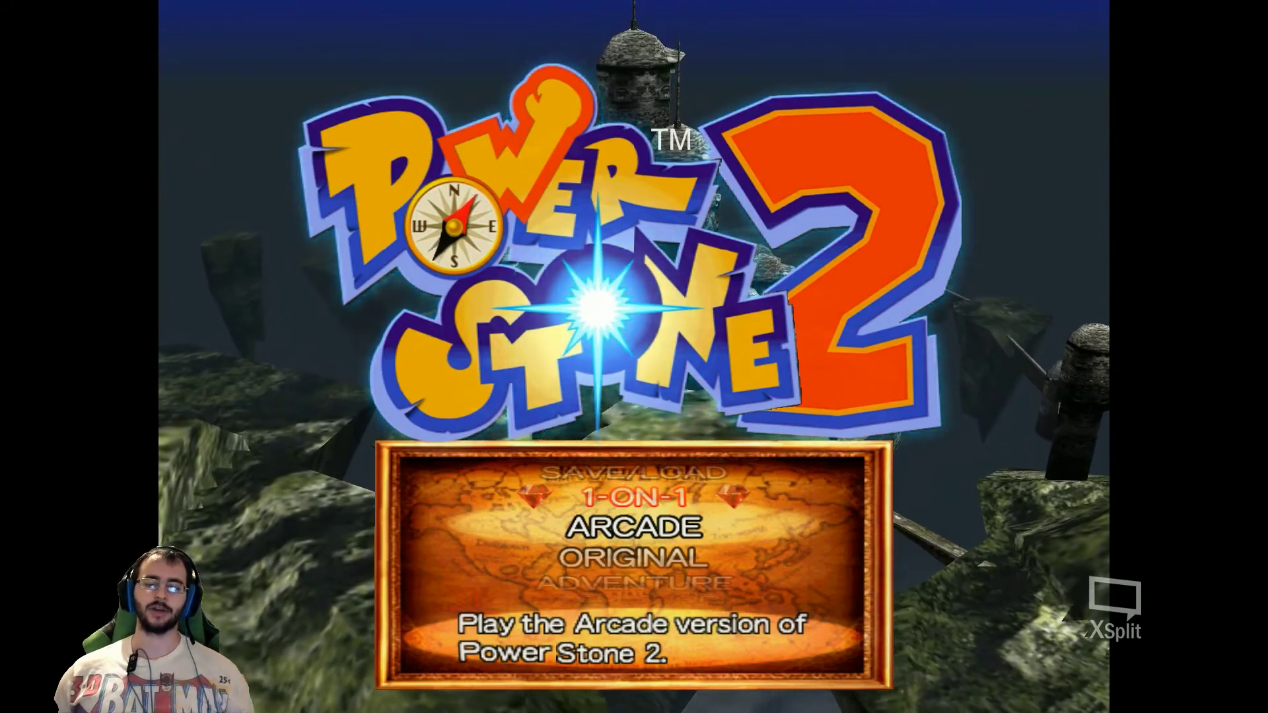
{"action": "key", "text": "Up"}
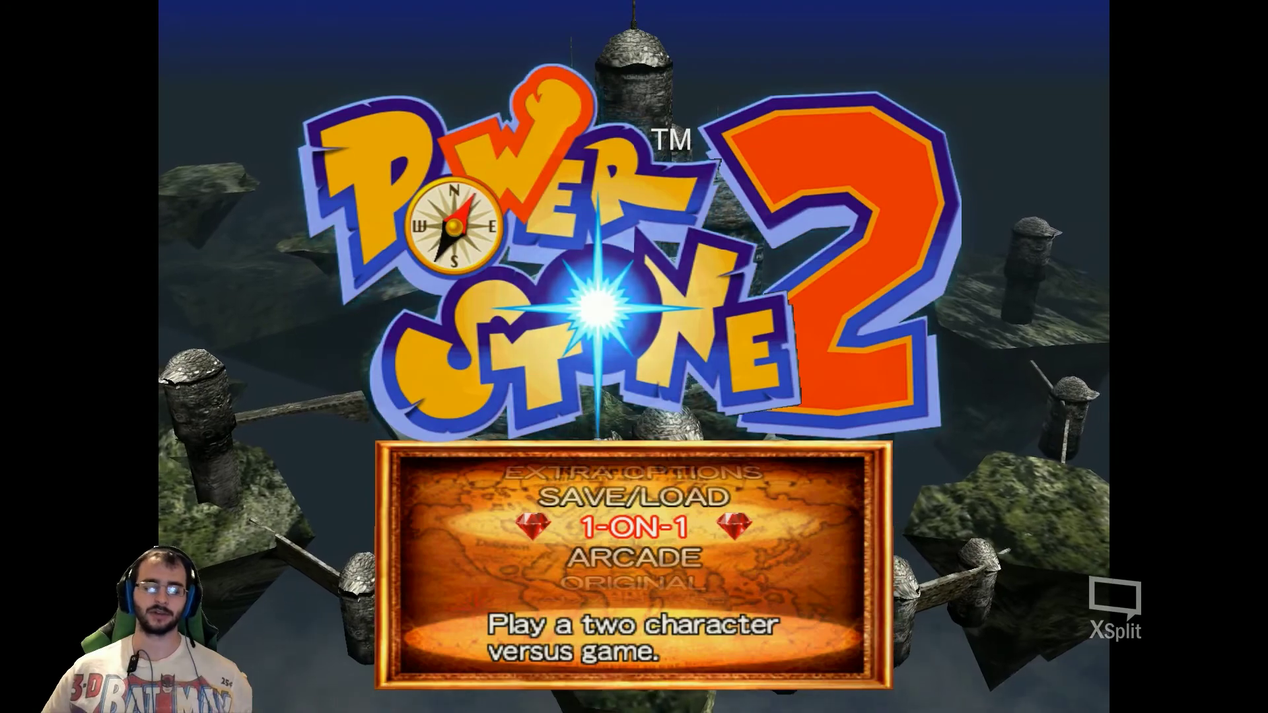
- Switch to the desktop, open the DS4Windows archive, dismiss the WinRAR license notice, and reposition the archive window and its desktop icon
{"action": "mouse_move", "coordinate": [263, 10]}
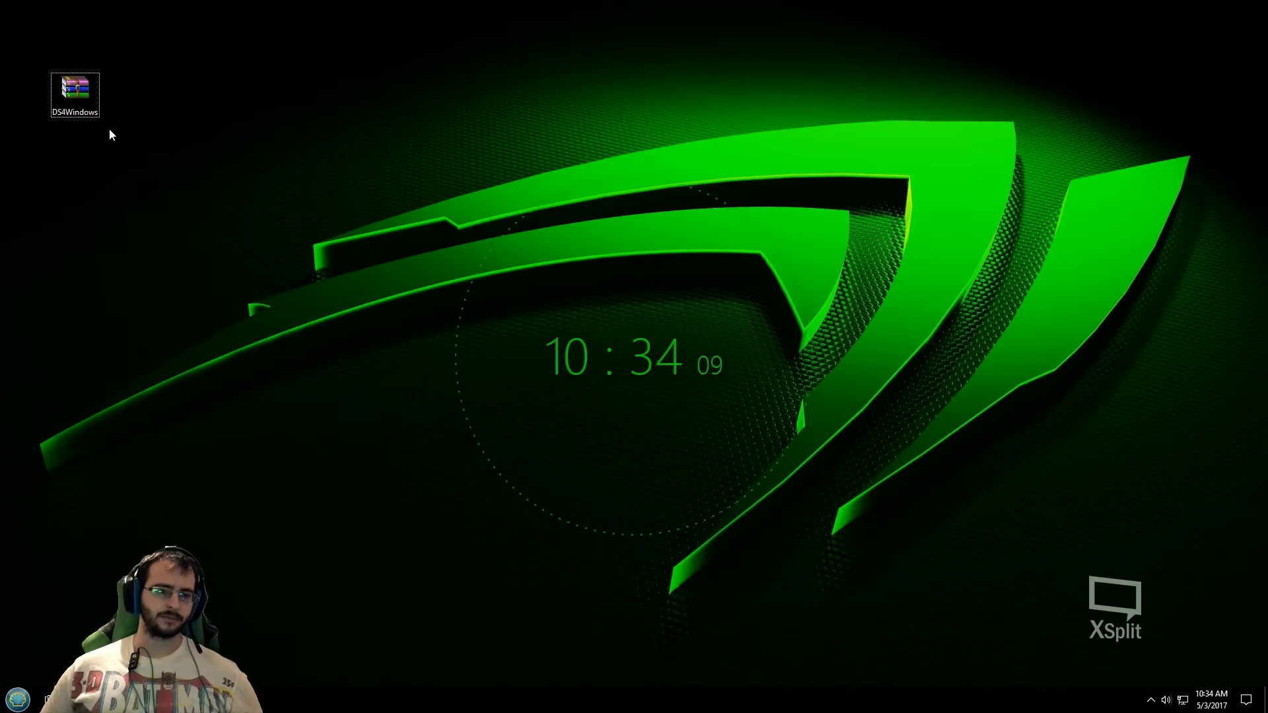
{"action": "left_click_drag", "start_coordinate": [74, 89], "coordinate": [377, 159]}
{"action": "double_click", "coordinate": [387, 170]}
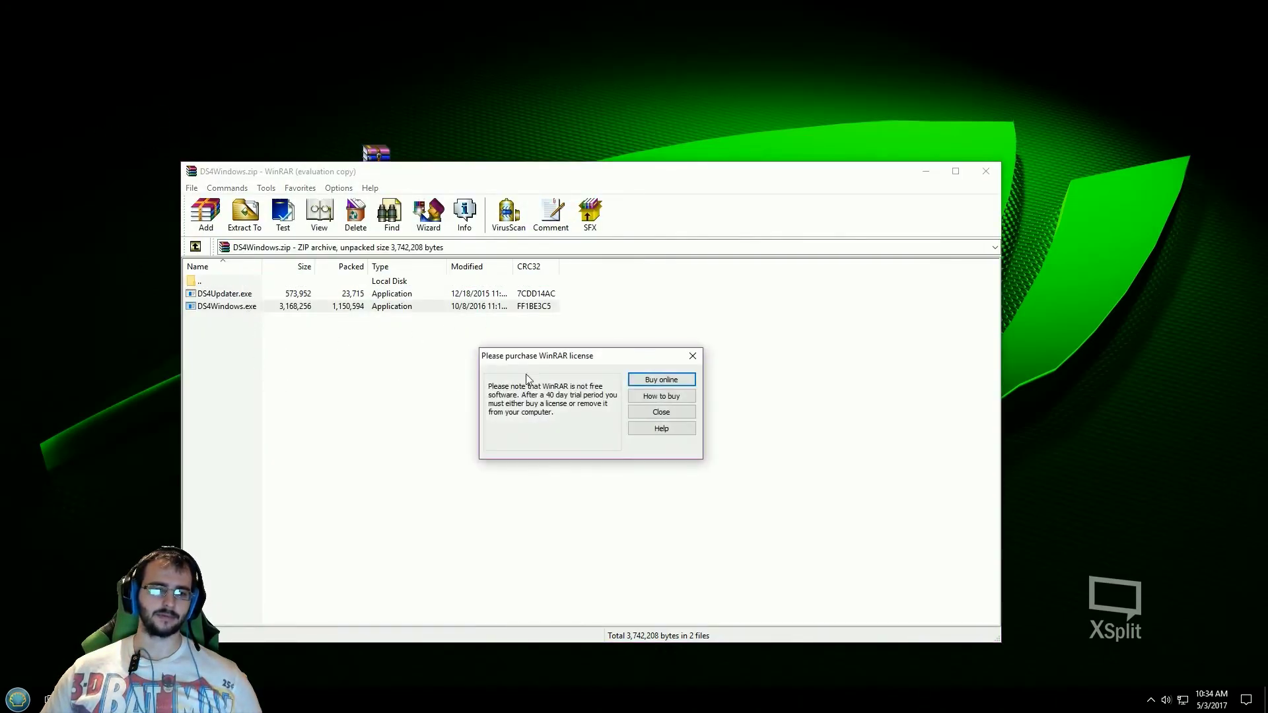
{"action": "left_click", "coordinate": [695, 351]}
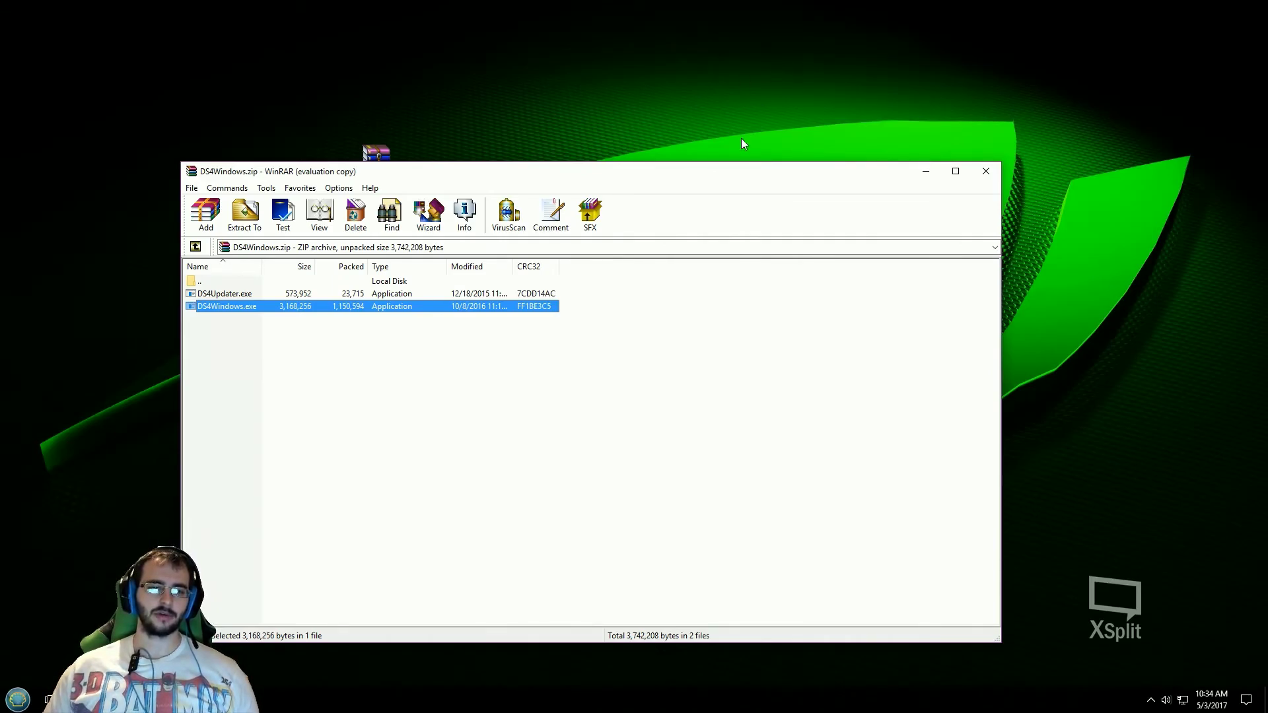
{"action": "left_click_drag", "start_coordinate": [752, 172], "coordinate": [756, 200]}
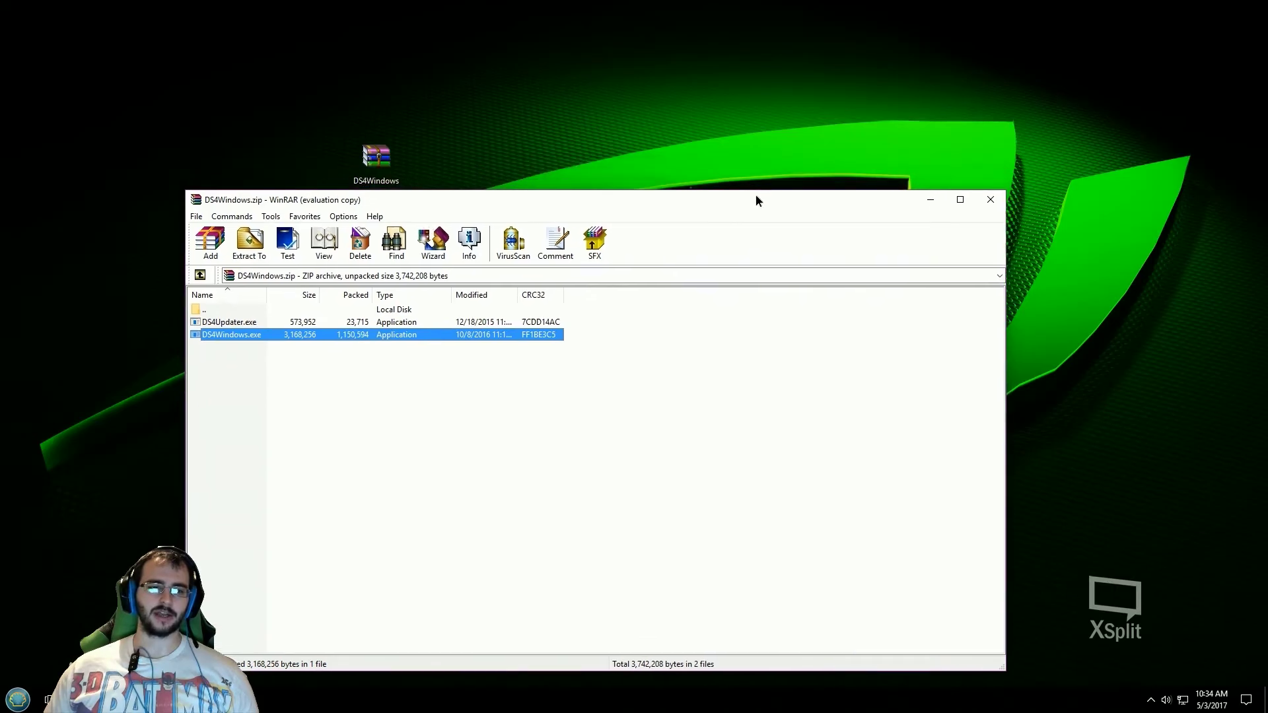
{"action": "left_click_drag", "start_coordinate": [399, 165], "coordinate": [299, 28]}
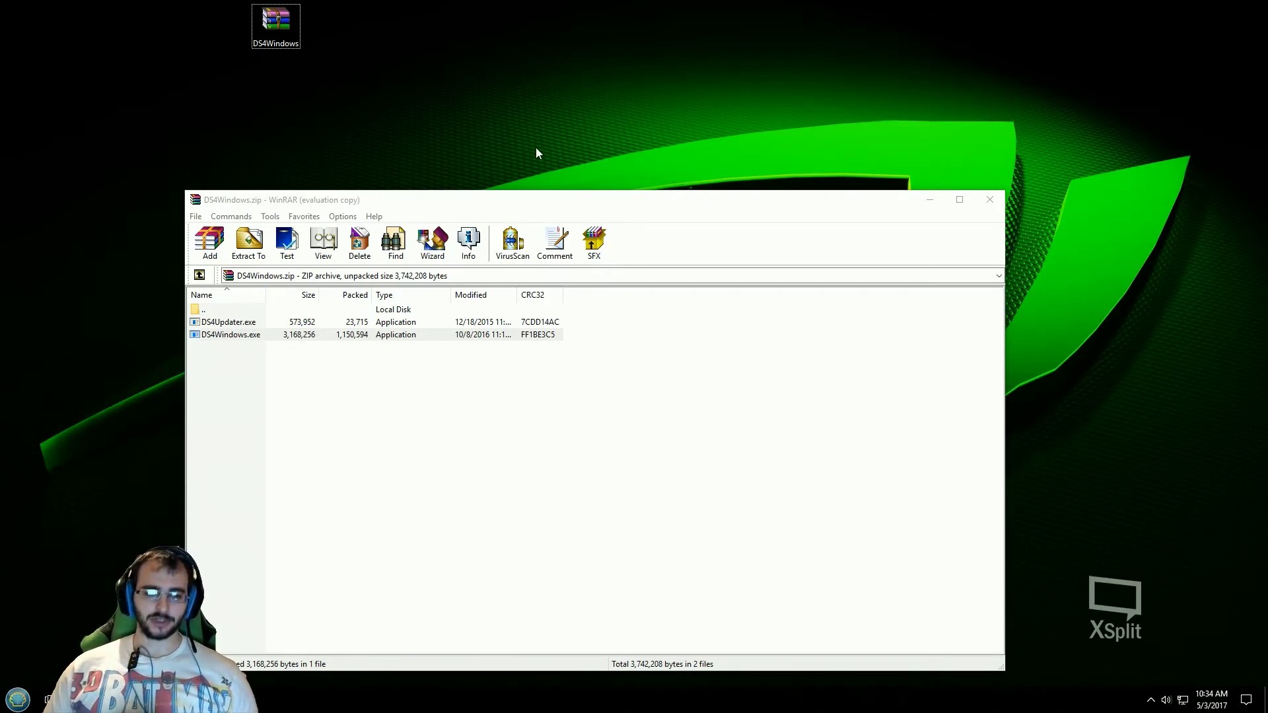
- Extract DS4Windows.exe from the archive to the desktop and close the archive window
{"action": "left_click", "coordinate": [250, 336]}
{"action": "left_click", "coordinate": [227, 335]}
{"action": "left_click", "coordinate": [286, 344]}
{"action": "double_click", "coordinate": [291, 337]}
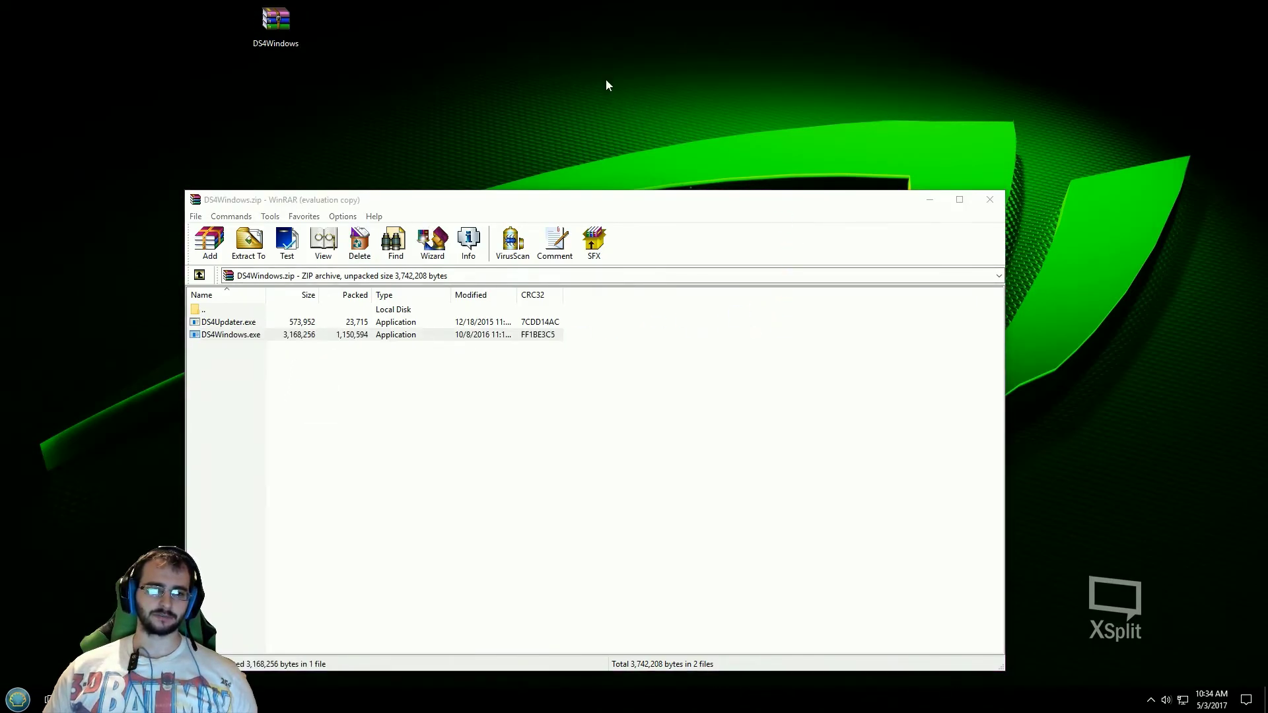
{"action": "left_click", "coordinate": [989, 199]}
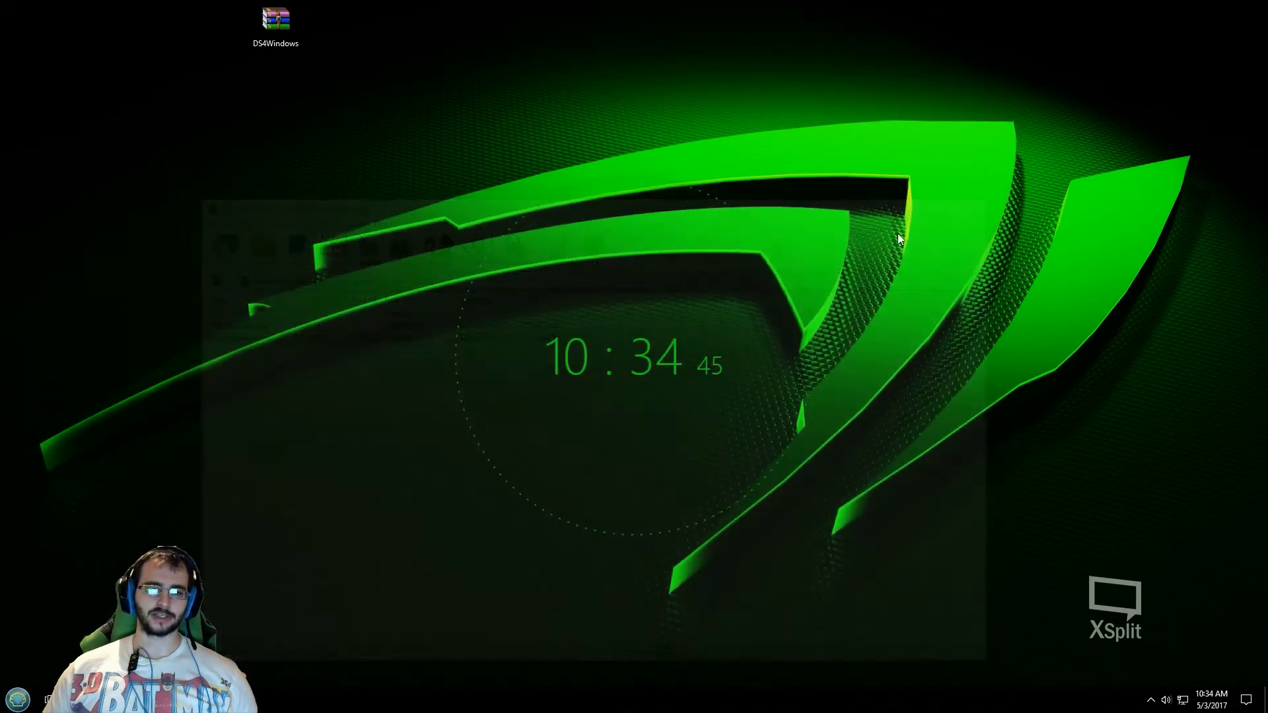
- Exclude the DS4Windows program icon from Fences' quick-hide and place it below the DS4Windows archive
{"action": "left_click_drag", "start_coordinate": [627, 27], "coordinate": [368, 125]}
{"action": "right_click", "coordinate": [375, 100]}
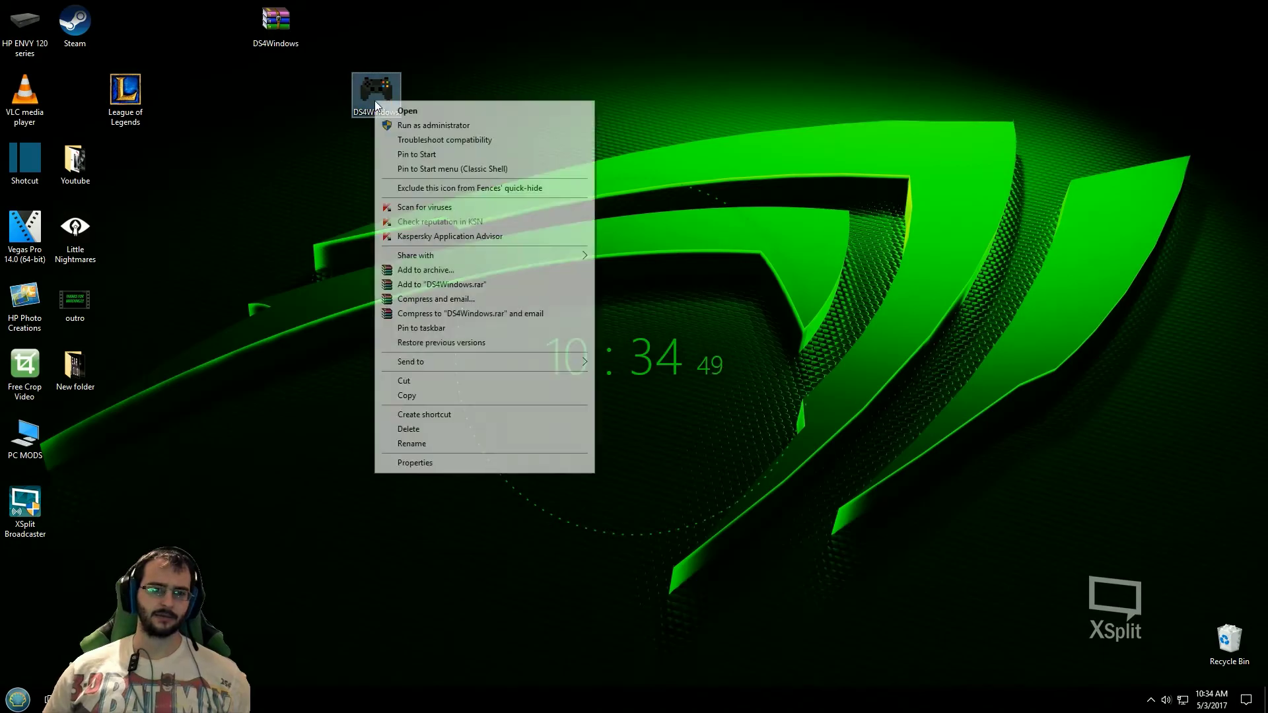
{"action": "left_click", "coordinate": [385, 187]}
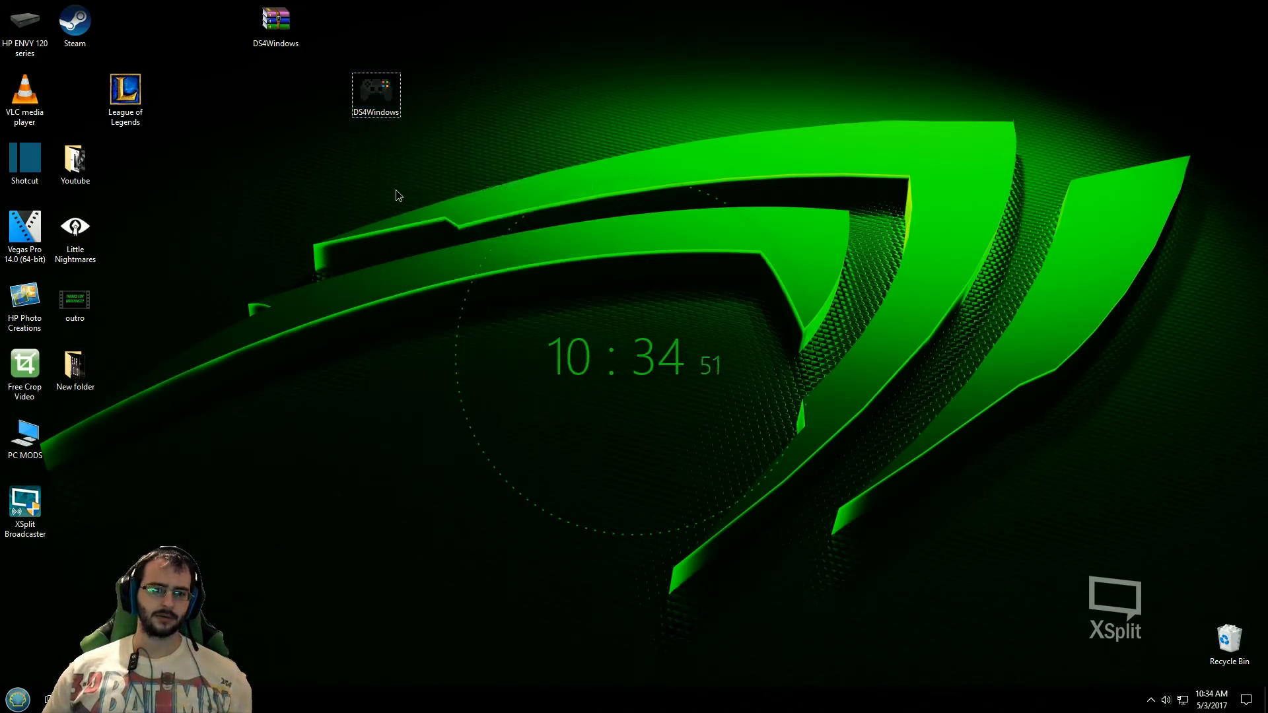
{"action": "left_click_drag", "start_coordinate": [383, 107], "coordinate": [283, 108]}
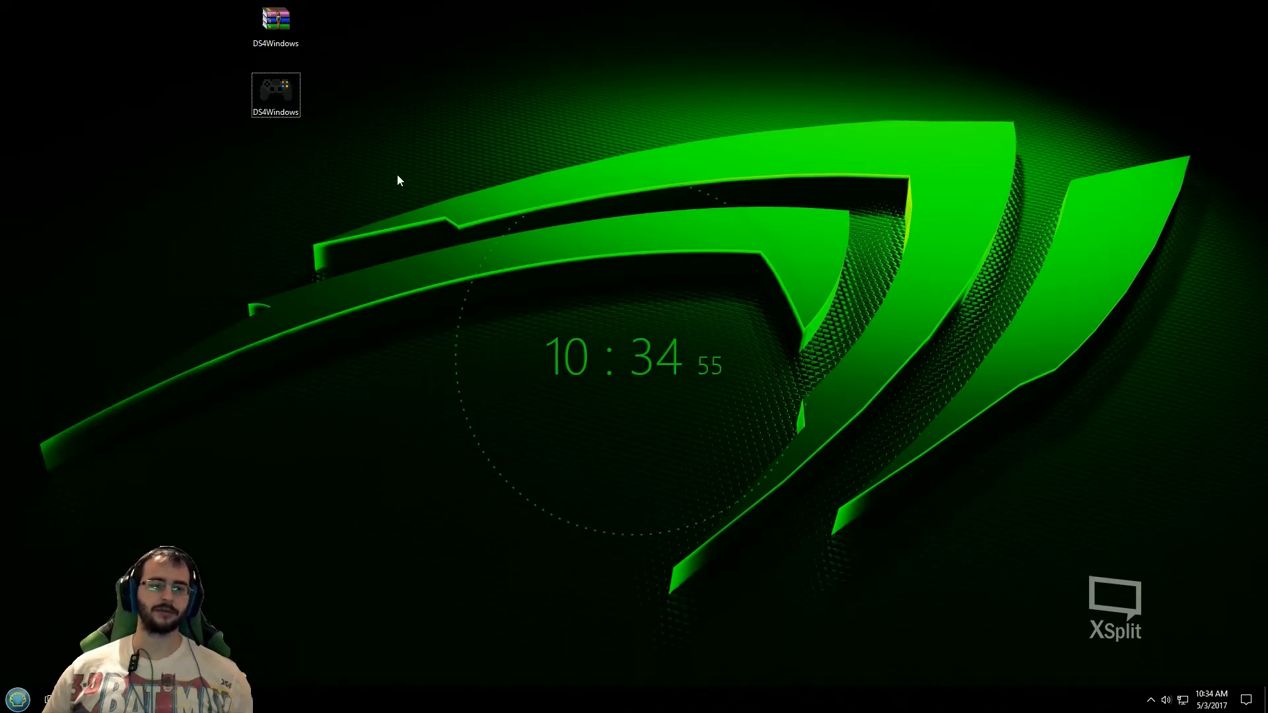
- Launch DS4Windows to check the controller's connection and profile, and close its window
{"action": "double_click", "coordinate": [286, 103]}
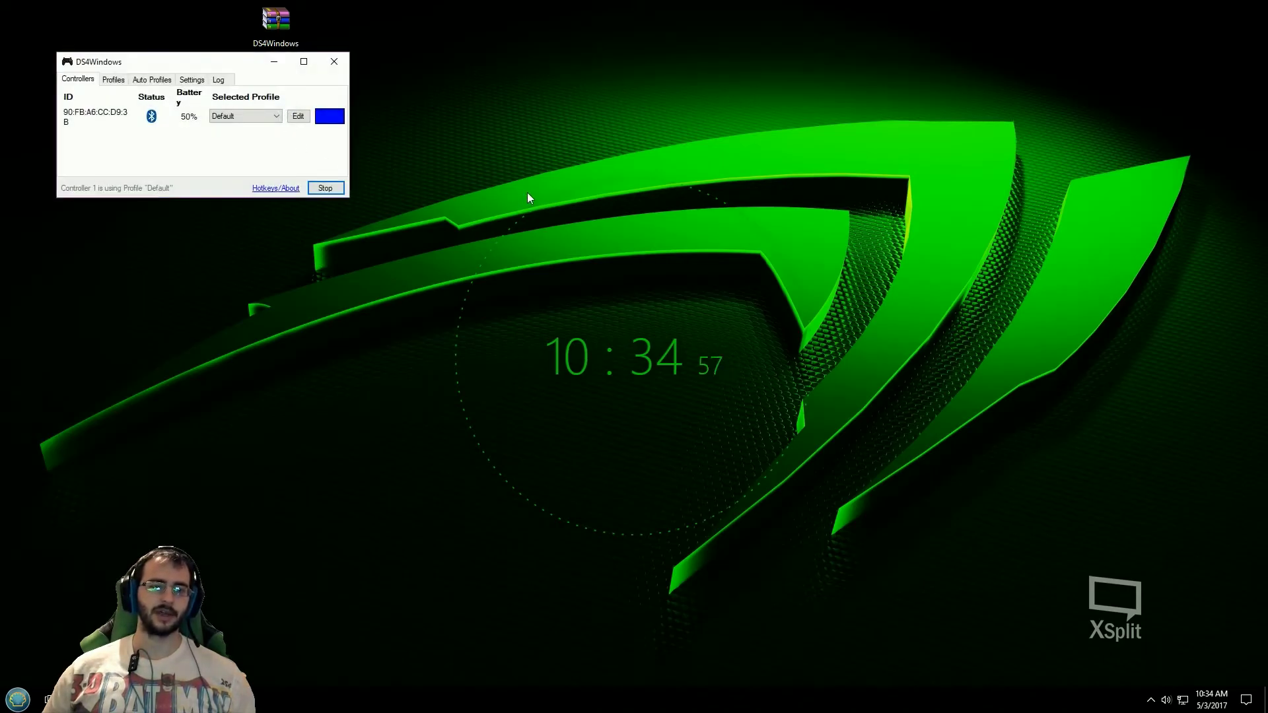
{"action": "left_click", "coordinate": [340, 69]}
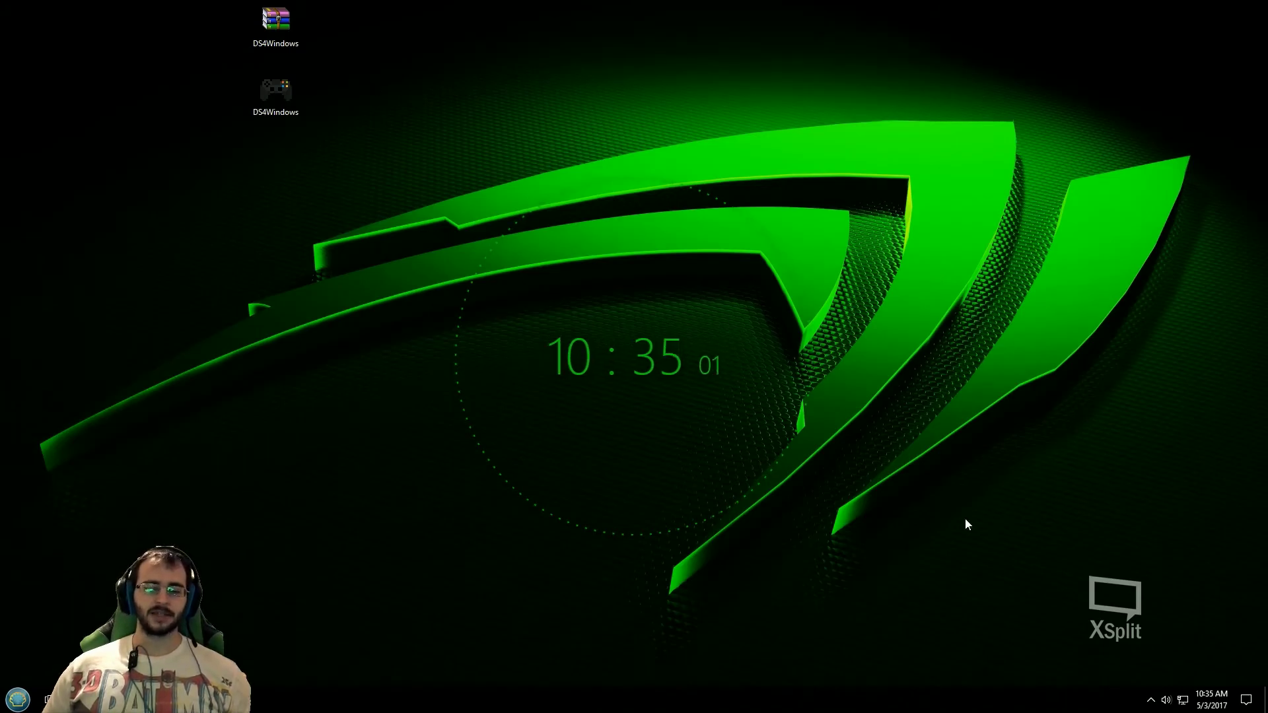
- Turn off Bluetooth in the Bluetooth & other devices settings, select the Wireless Controller entry, and close Settings
{"action": "left_click", "coordinate": [1151, 700]}
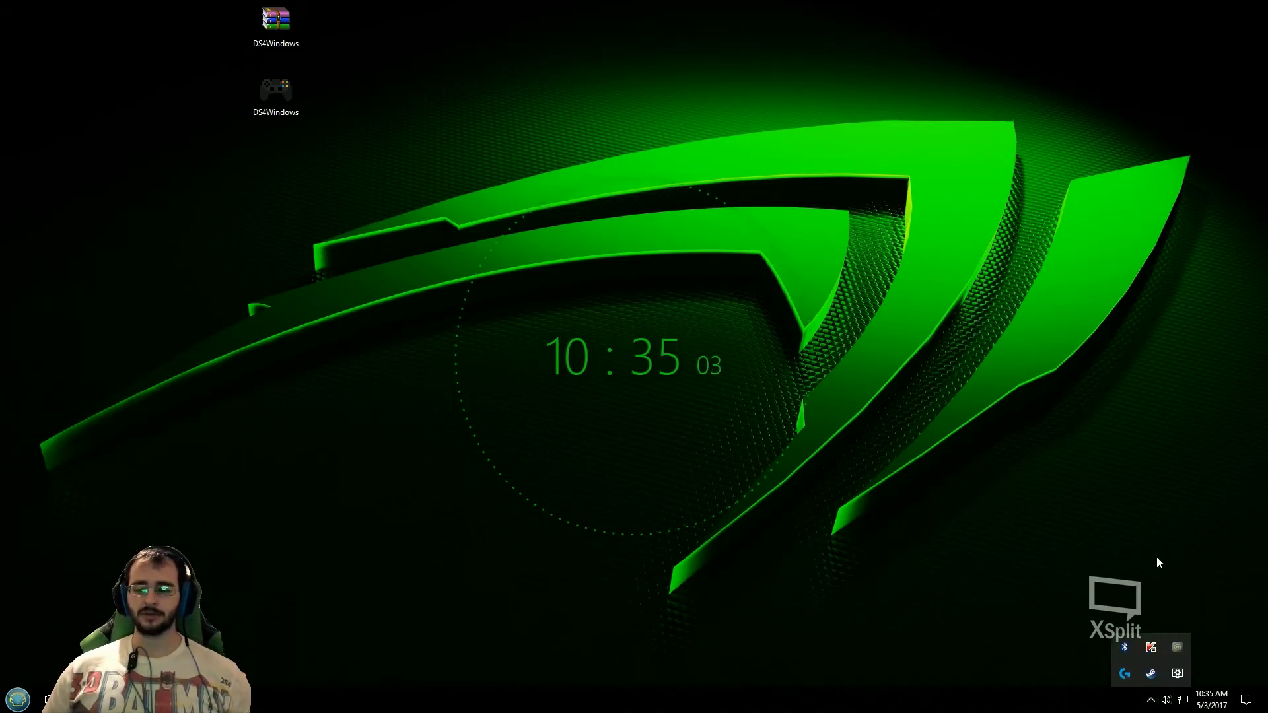
{"action": "double_click", "coordinate": [1121, 652]}
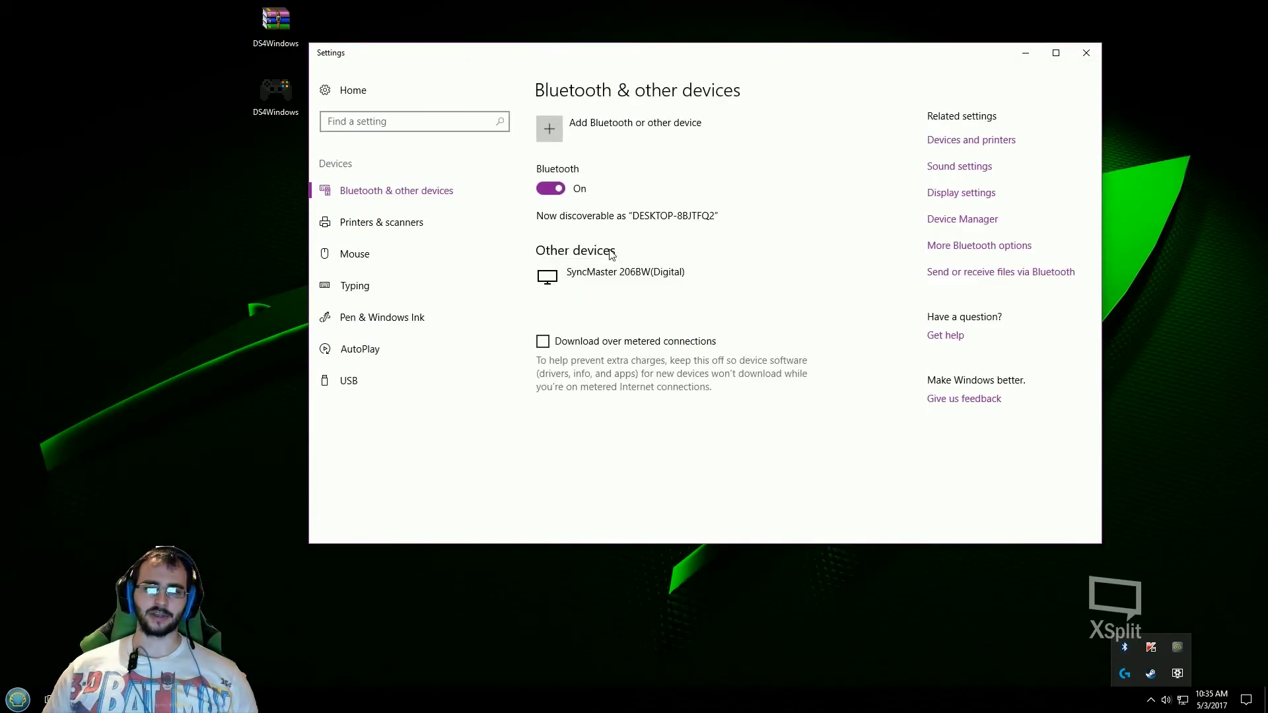
{"action": "left_click", "coordinate": [564, 189]}
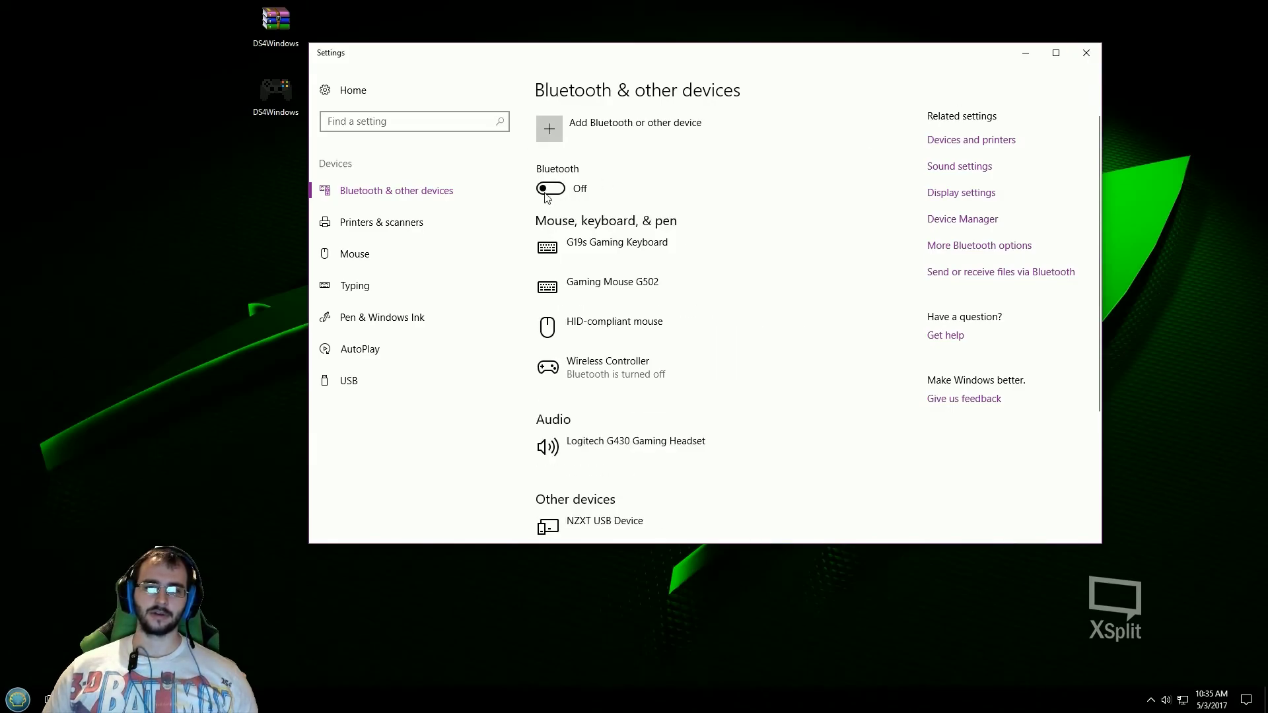
{"action": "left_click", "coordinate": [665, 454]}
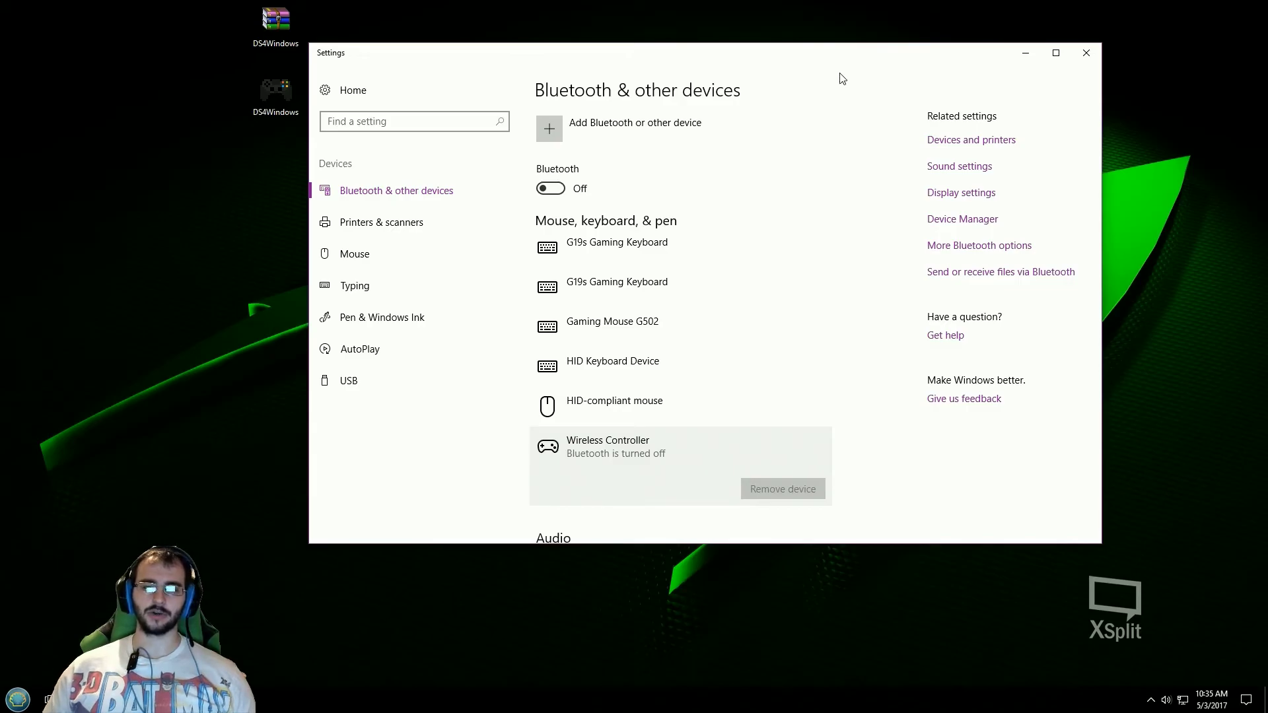
{"action": "left_click_drag", "start_coordinate": [831, 58], "coordinate": [852, 73]}
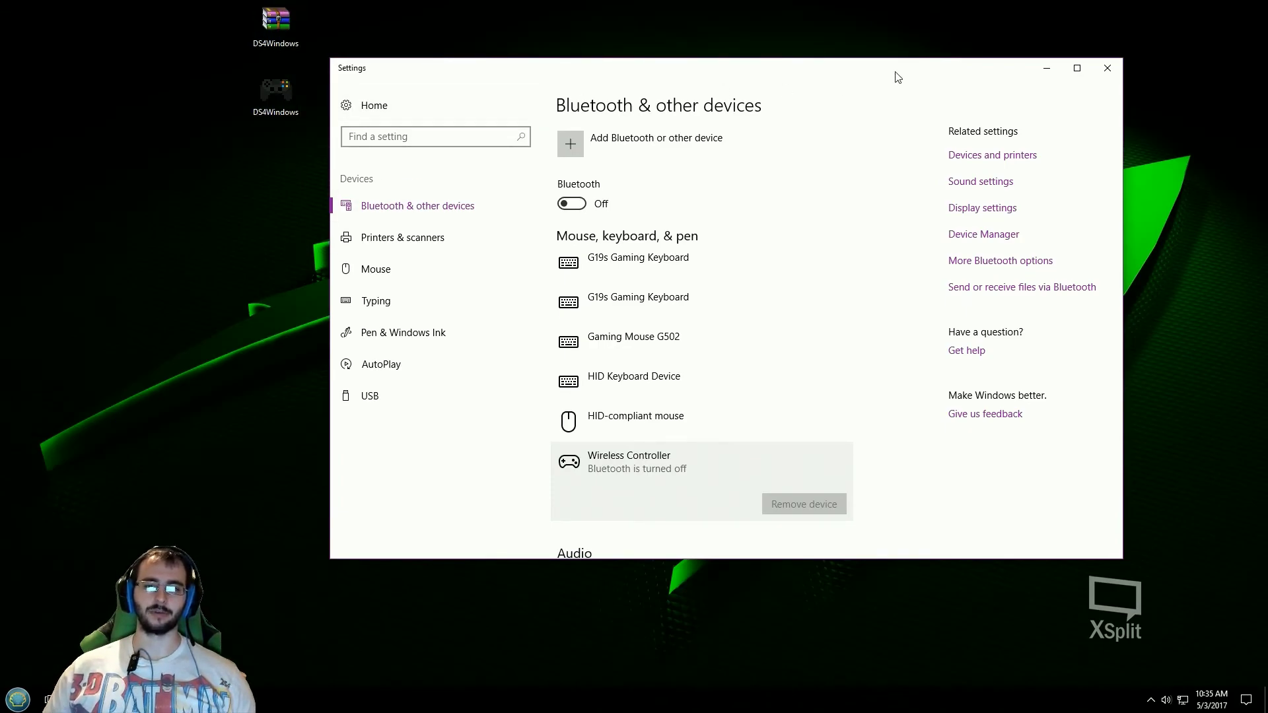
{"action": "mouse_move", "coordinate": [817, 74]}
{"action": "left_mouse_down"}
{"action": "mouse_move", "coordinate": [833, 44]}
{"action": "mouse_move", "coordinate": [821, 61]}
{"action": "mouse_move", "coordinate": [838, 84]}
{"action": "left_mouse_up"}
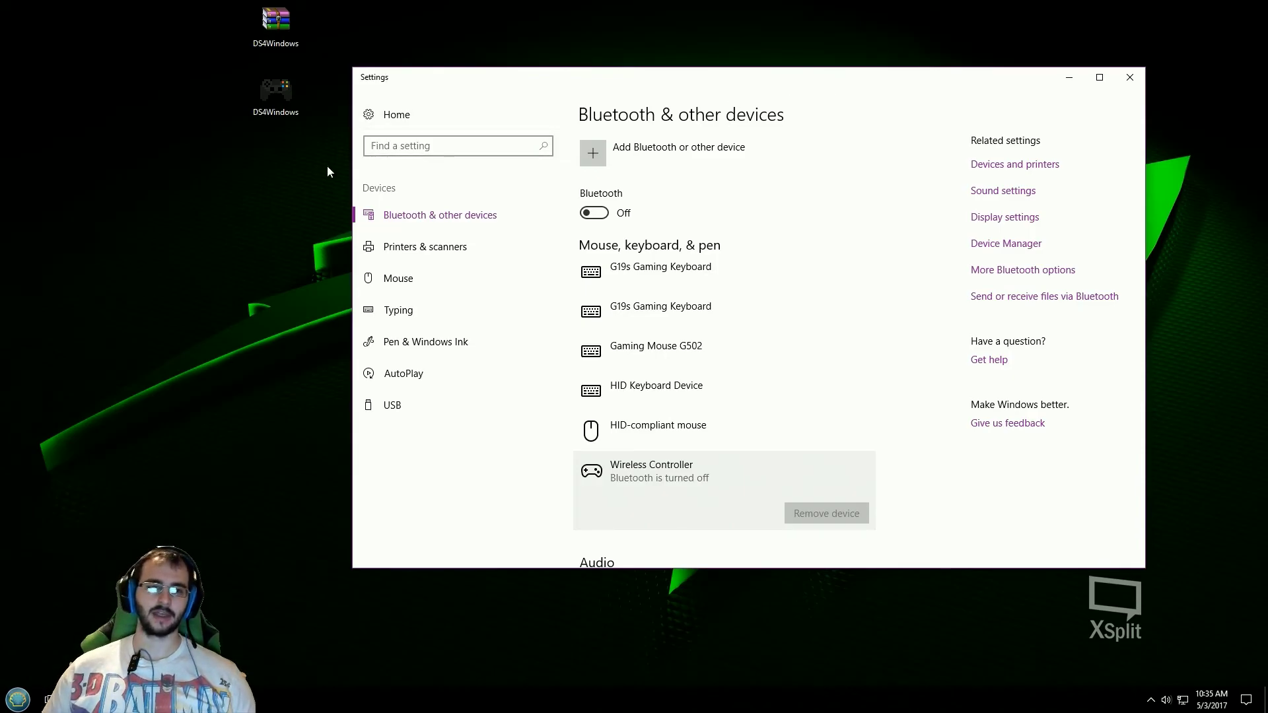
{"action": "left_click", "coordinate": [275, 91]}
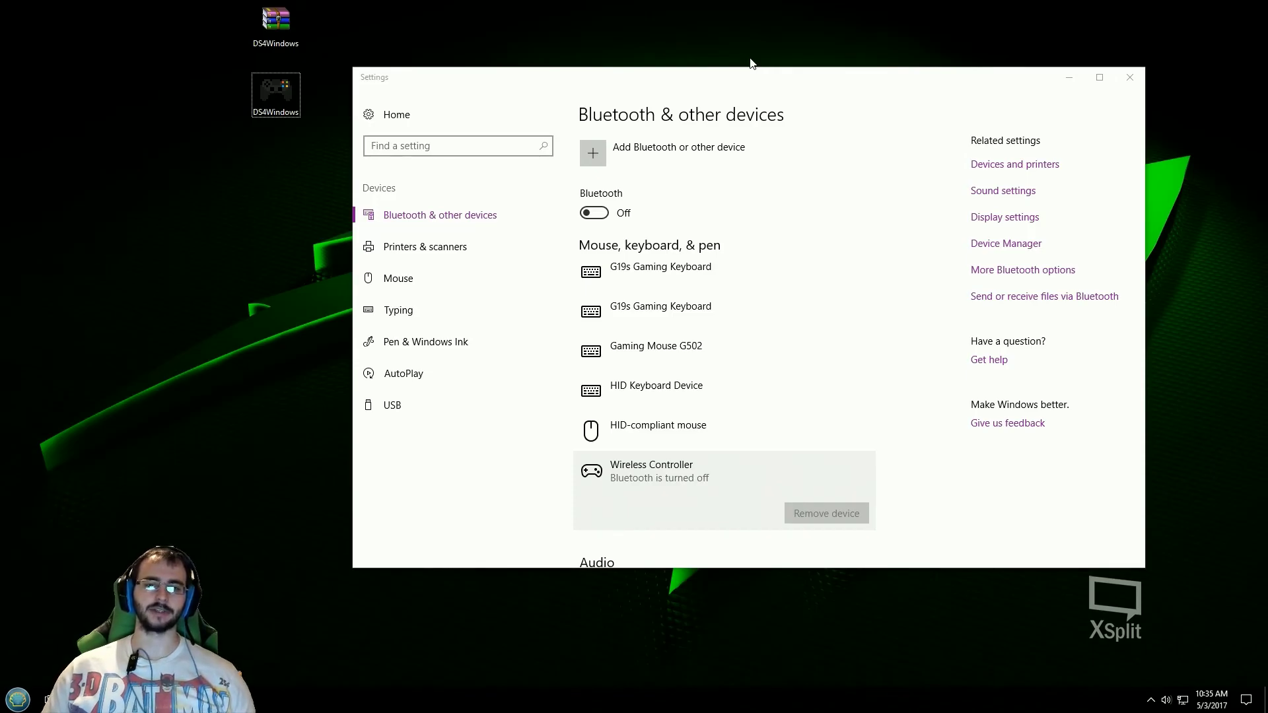
{"action": "left_click", "coordinate": [1130, 77]}
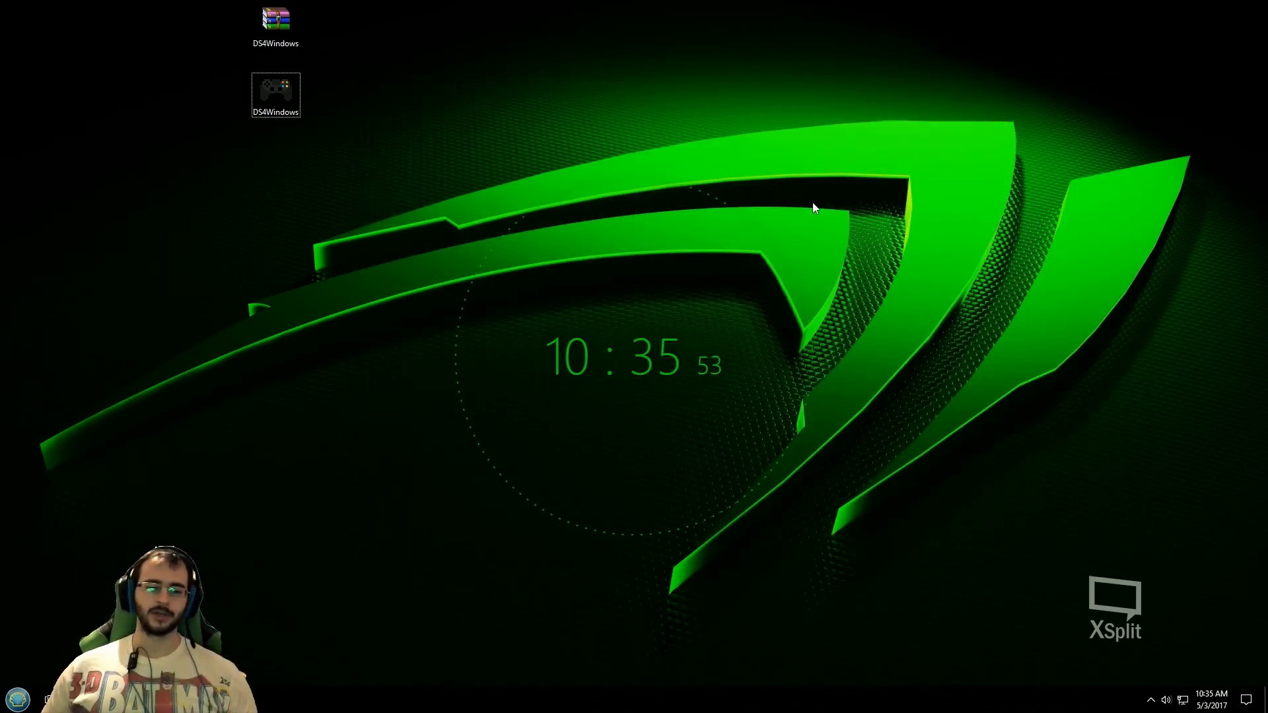
- Check the hidden notification-area icons for Bluetooth and hide them again
{"action": "key", "text": "super"}
{"action": "key", "text": "super"}
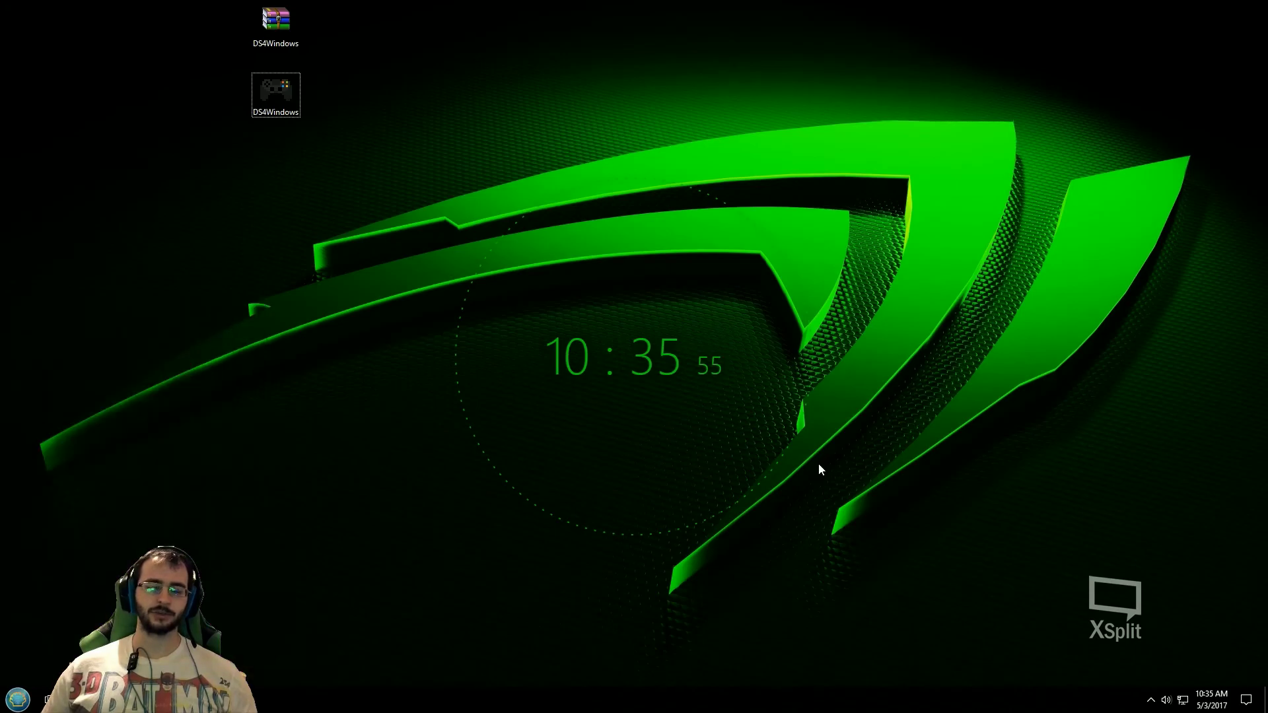
{"action": "left_click", "coordinate": [1150, 700]}
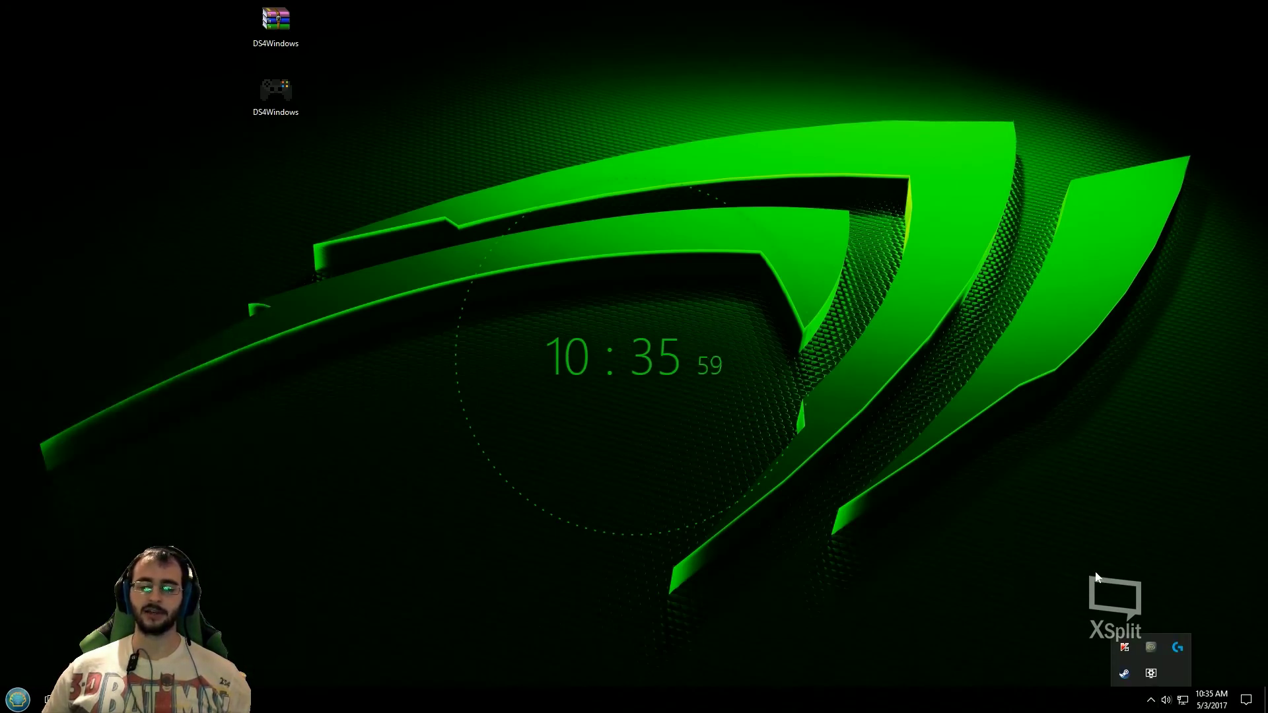
{"action": "key", "text": "Escape"}
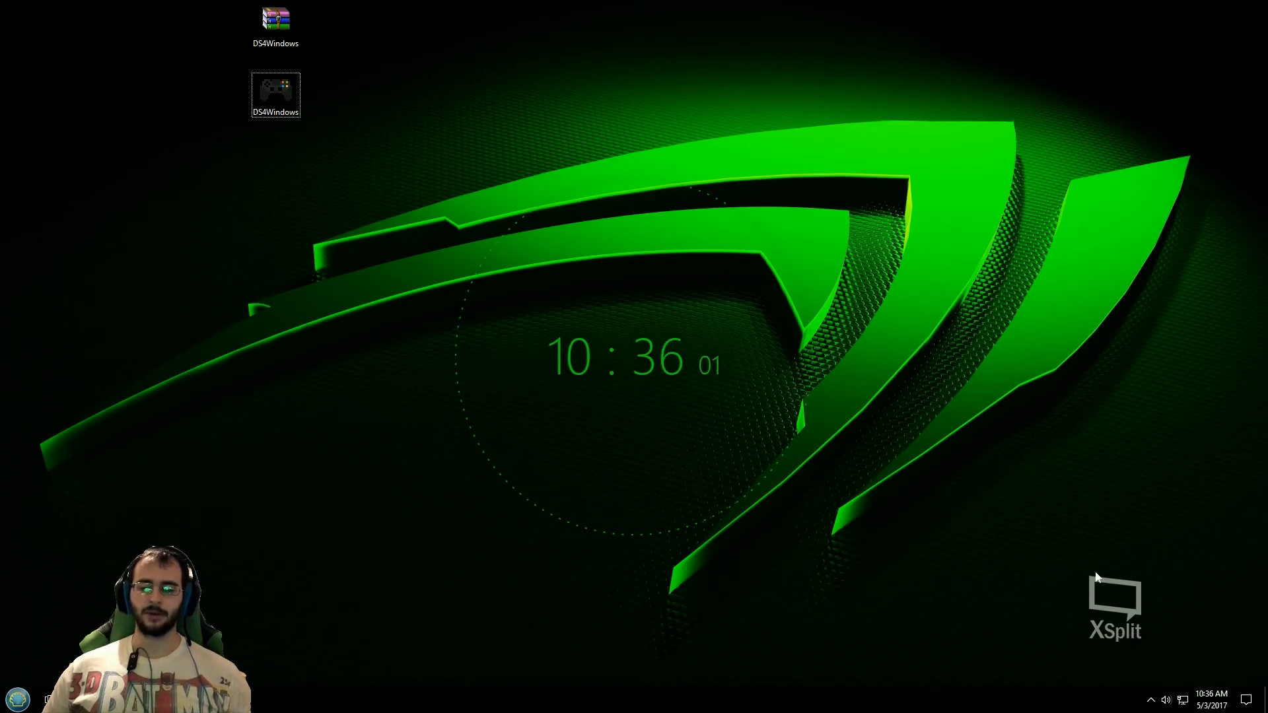
{"action": "left_click", "coordinate": [1151, 700]}
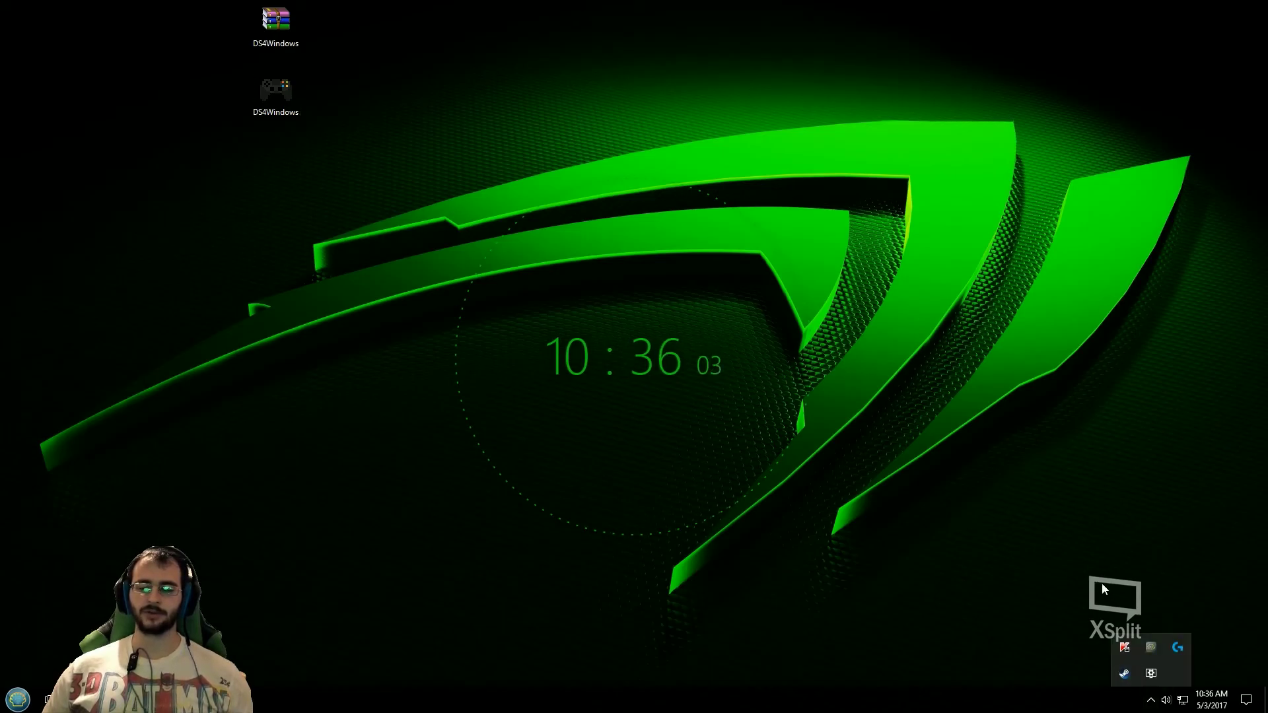
{"action": "key", "text": "Escape"}
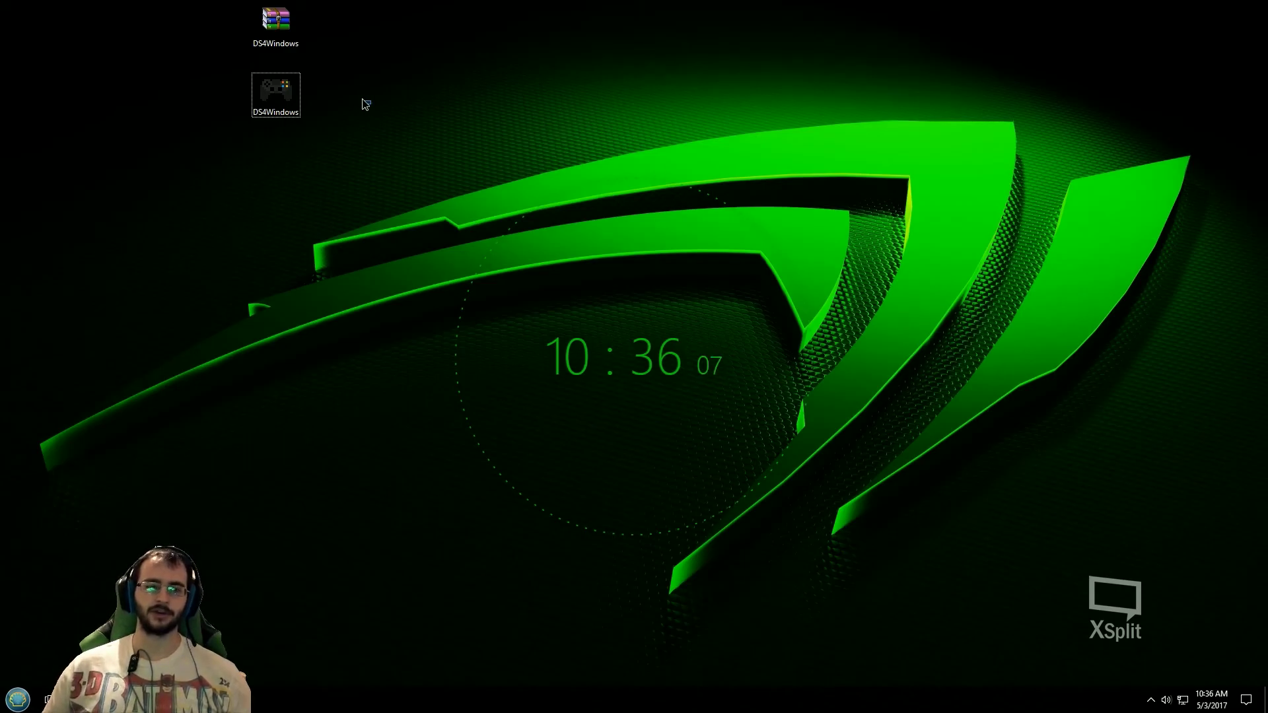
- Place the DS4Windows archive beside the DS4Windows program icon on the desktop
{"action": "left_click_drag", "start_coordinate": [284, 30], "coordinate": [337, 108]}
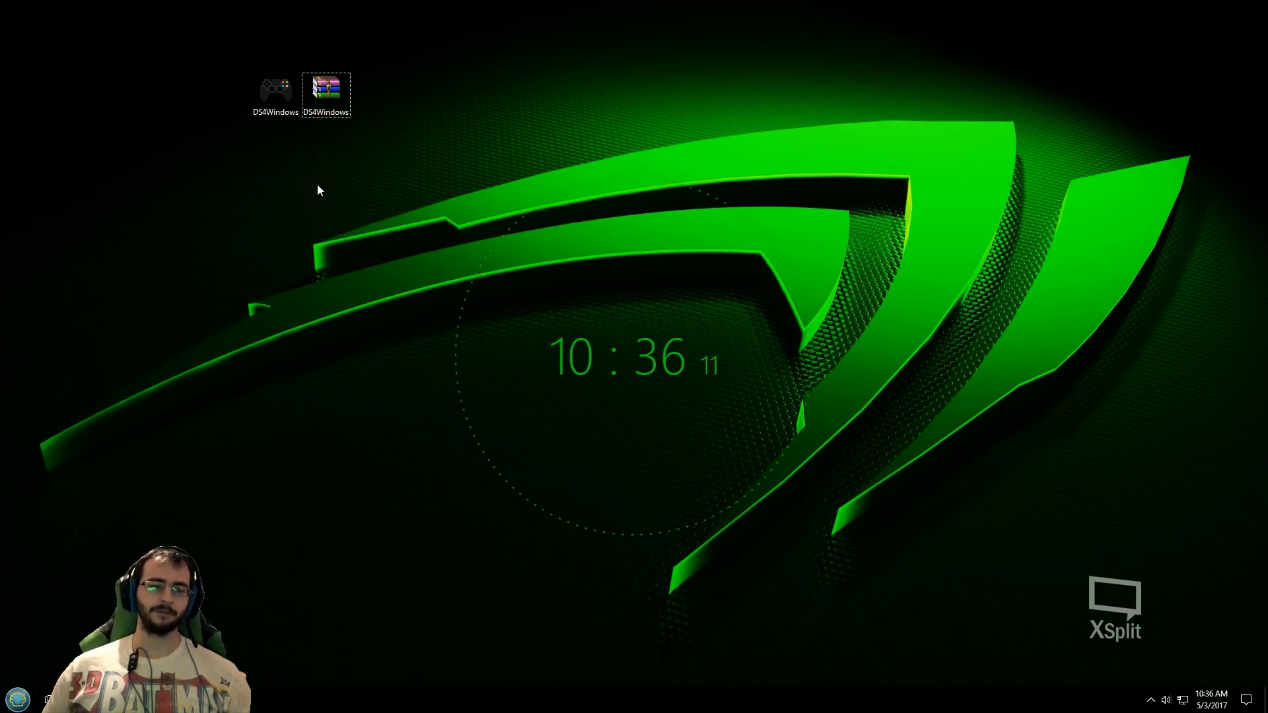
{"action": "left_click_drag", "start_coordinate": [341, 130], "coordinate": [284, 101]}
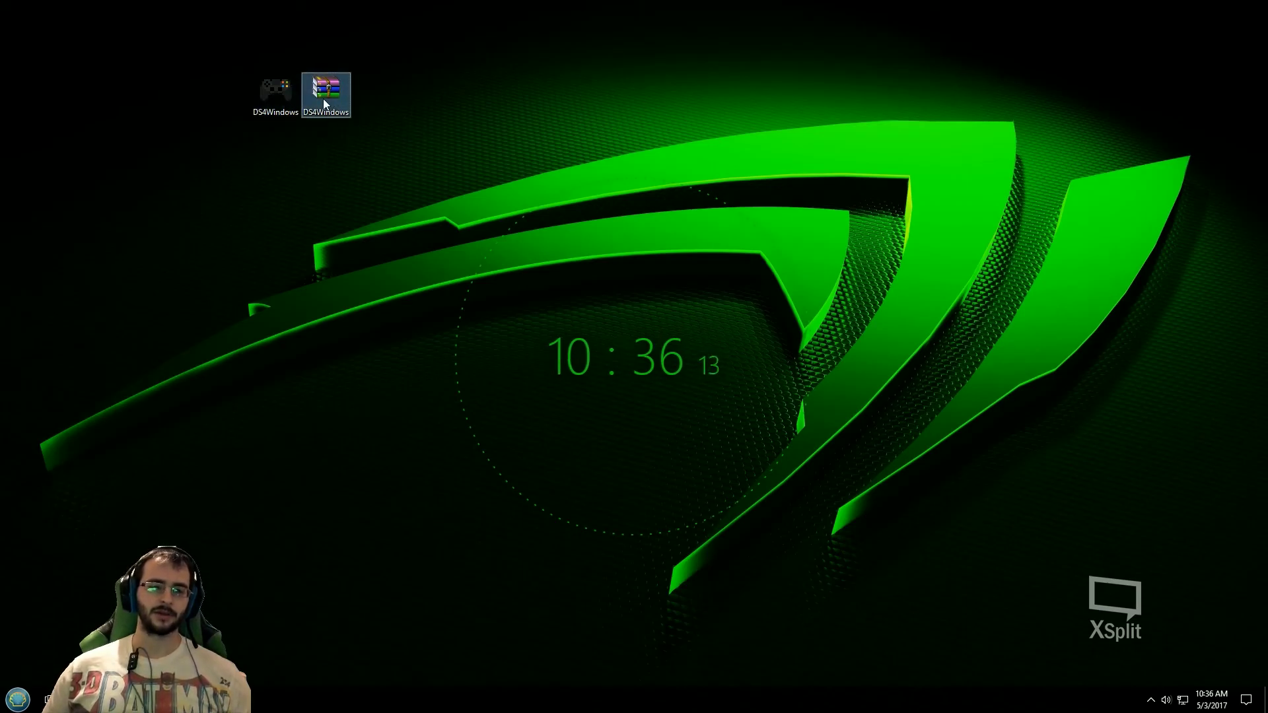
{"action": "left_click", "coordinate": [352, 212]}
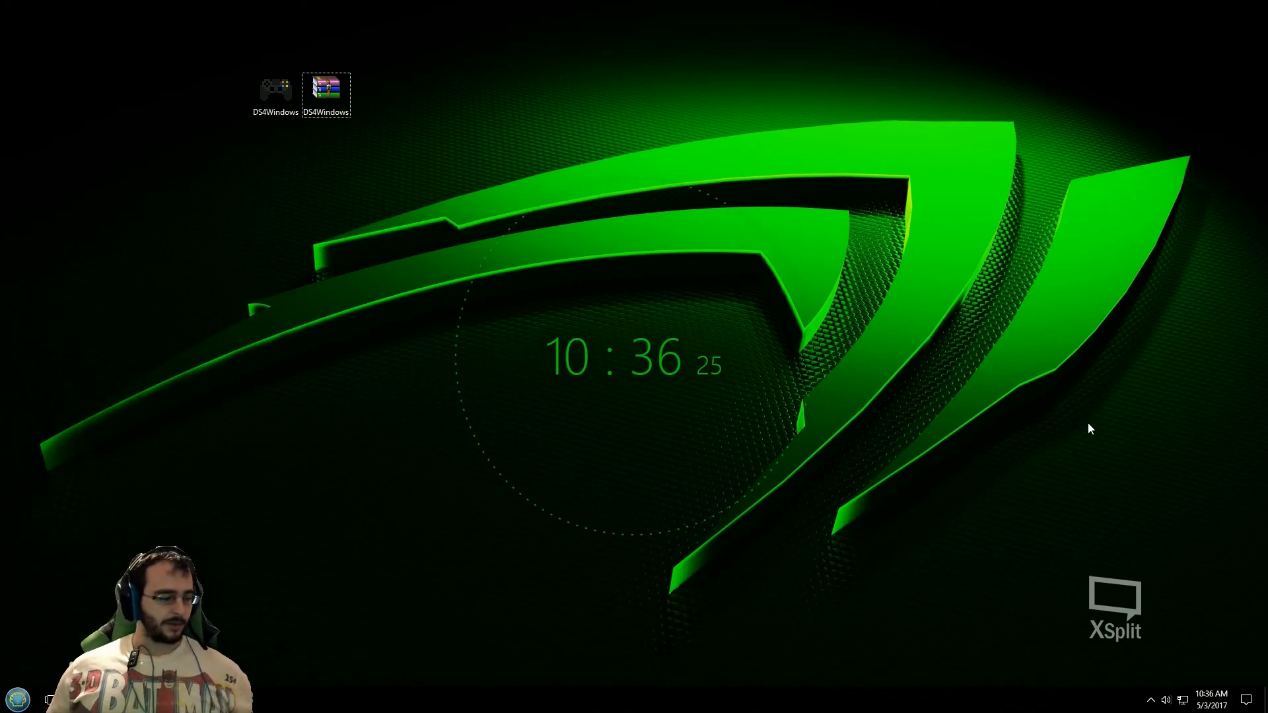
{"action": "left_click", "coordinate": [1151, 701]}
{"action": "left_click", "coordinate": [1063, 507]}
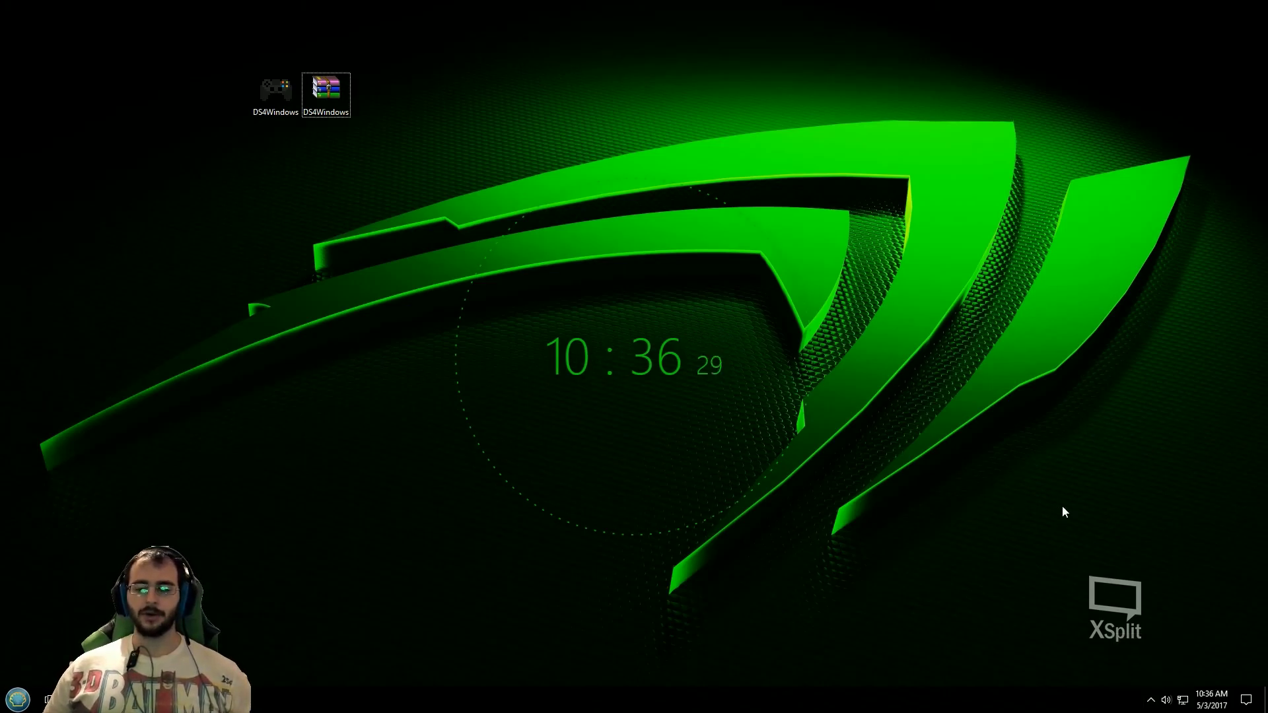